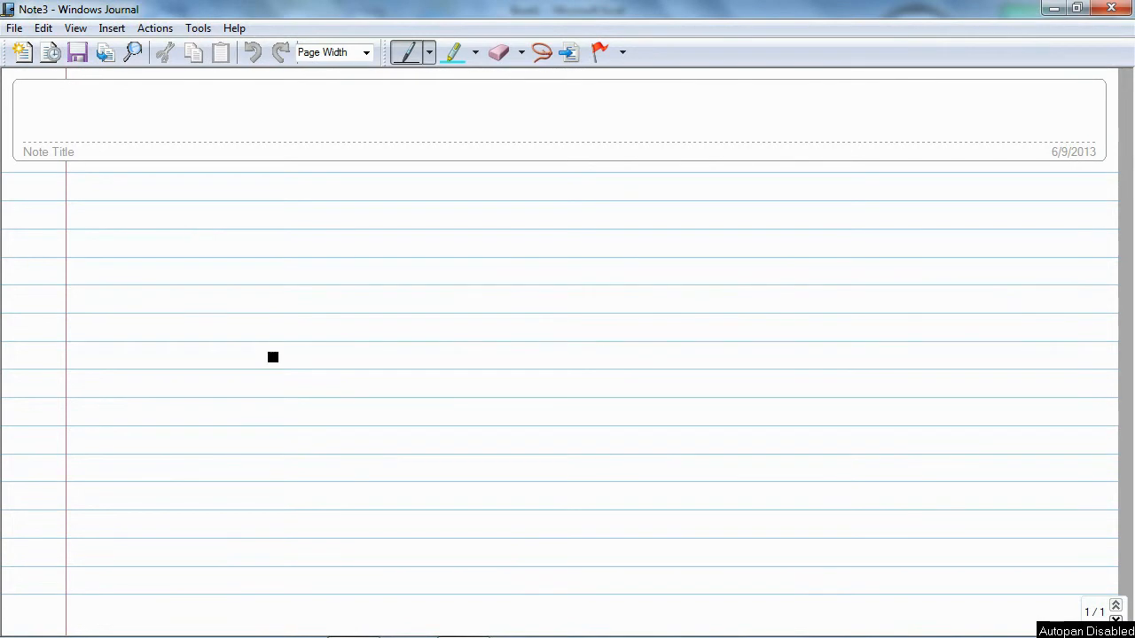
- Handwrite the position equation x(t) = t² + sin(4πt) with the unit (m) near the top of the note
{"action": "left_click", "coordinate": [207, 218]}
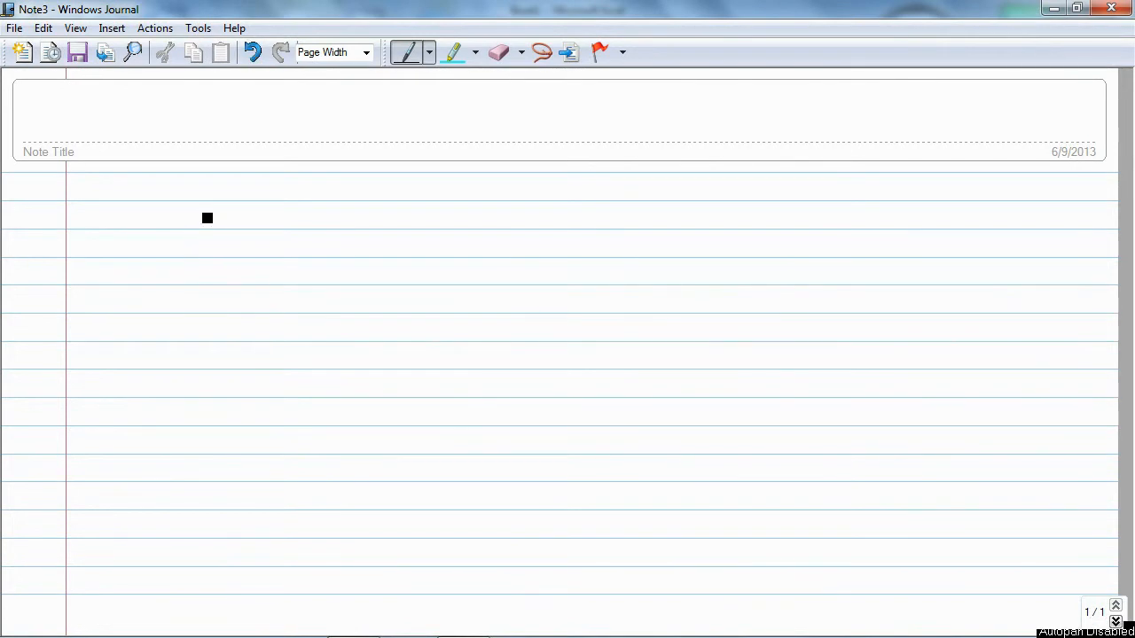
{"action": "mouse_move", "coordinate": [198, 215]}
{"action": "left_mouse_down"}
{"action": "mouse_move", "coordinate": [212, 230]}
{"action": "mouse_move", "coordinate": [224, 204]}
{"action": "mouse_move", "coordinate": [237, 219]}
{"action": "left_mouse_up"}
{"action": "mouse_move", "coordinate": [239, 205]}
{"action": "left_mouse_down"}
{"action": "mouse_move", "coordinate": [250, 224]}
{"action": "mouse_move", "coordinate": [241, 231]}
{"action": "mouse_move", "coordinate": [268, 212]}
{"action": "mouse_move", "coordinate": [287, 229]}
{"action": "mouse_move", "coordinate": [291, 215]}
{"action": "left_mouse_up"}
{"action": "mouse_move", "coordinate": [292, 206]}
{"action": "left_mouse_down"}
{"action": "mouse_move", "coordinate": [313, 217]}
{"action": "mouse_move", "coordinate": [312, 229]}
{"action": "left_mouse_up"}
{"action": "left_click_drag", "start_coordinate": [305, 222], "coordinate": [327, 226]}
{"action": "mouse_move", "coordinate": [344, 217]}
{"action": "left_mouse_down"}
{"action": "mouse_move", "coordinate": [347, 227]}
{"action": "mouse_move", "coordinate": [396, 221]}
{"action": "left_mouse_up"}
{"action": "mouse_move", "coordinate": [393, 213]}
{"action": "left_mouse_down"}
{"action": "mouse_move", "coordinate": [394, 228]}
{"action": "mouse_move", "coordinate": [417, 216]}
{"action": "mouse_move", "coordinate": [407, 229]}
{"action": "left_mouse_up"}
{"action": "mouse_move", "coordinate": [416, 219]}
{"action": "left_mouse_down"}
{"action": "mouse_move", "coordinate": [417, 233]}
{"action": "mouse_move", "coordinate": [438, 218]}
{"action": "mouse_move", "coordinate": [446, 229]}
{"action": "left_mouse_up"}
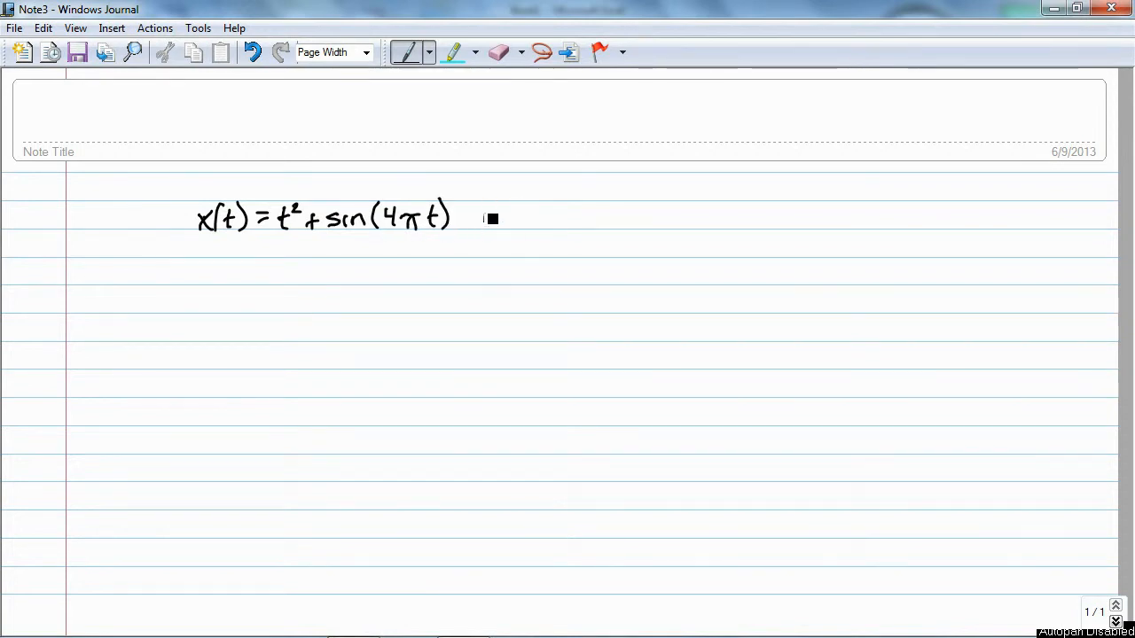
{"action": "mouse_move", "coordinate": [484, 219]}
{"action": "left_mouse_down"}
{"action": "mouse_move", "coordinate": [507, 229]}
{"action": "mouse_move", "coordinate": [514, 216]}
{"action": "mouse_move", "coordinate": [513, 231]}
{"action": "mouse_move", "coordinate": [479, 230]}
{"action": "left_mouse_up"}
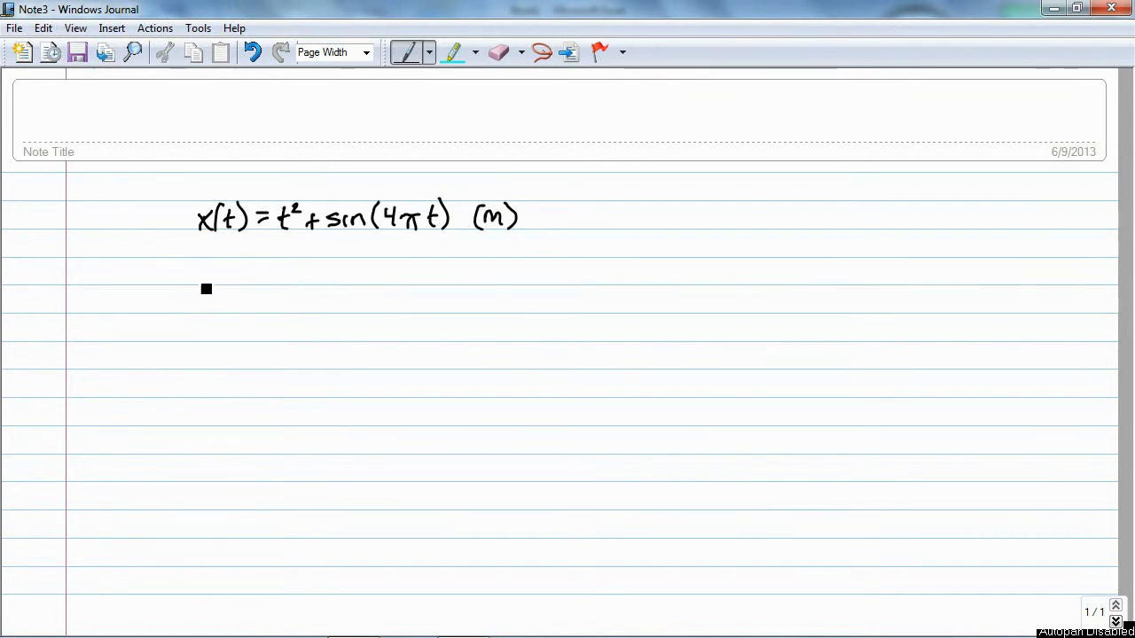
- Below the position equation, handwrite v(t) = d/dt x(t) = 2t + cos(4πt) d/dt(4πt)
{"action": "left_click_drag", "start_coordinate": [194, 270], "coordinate": [228, 284]}
{"action": "mouse_move", "coordinate": [220, 269]}
{"action": "left_mouse_down"}
{"action": "mouse_move", "coordinate": [237, 283]}
{"action": "mouse_move", "coordinate": [257, 270]}
{"action": "left_mouse_up"}
{"action": "mouse_move", "coordinate": [245, 278]}
{"action": "left_mouse_down"}
{"action": "mouse_move", "coordinate": [295, 266]}
{"action": "mouse_move", "coordinate": [283, 292]}
{"action": "mouse_move", "coordinate": [292, 279]}
{"action": "mouse_move", "coordinate": [338, 284]}
{"action": "left_mouse_up"}
{"action": "mouse_move", "coordinate": [331, 271]}
{"action": "left_mouse_down"}
{"action": "mouse_move", "coordinate": [346, 270]}
{"action": "mouse_move", "coordinate": [333, 282]}
{"action": "mouse_move", "coordinate": [365, 271]}
{"action": "left_mouse_up"}
{"action": "left_click_drag", "start_coordinate": [355, 278], "coordinate": [367, 279]}
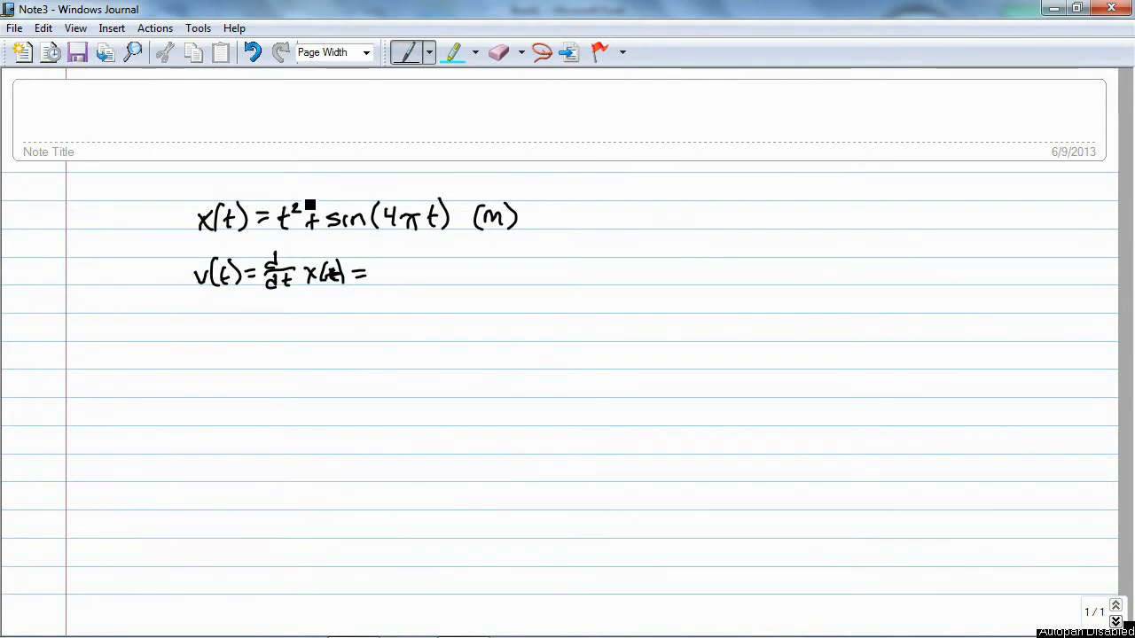
{"action": "mouse_move", "coordinate": [377, 269]}
{"action": "left_mouse_down"}
{"action": "mouse_move", "coordinate": [398, 270]}
{"action": "mouse_move", "coordinate": [394, 284]}
{"action": "mouse_move", "coordinate": [409, 271]}
{"action": "left_mouse_up"}
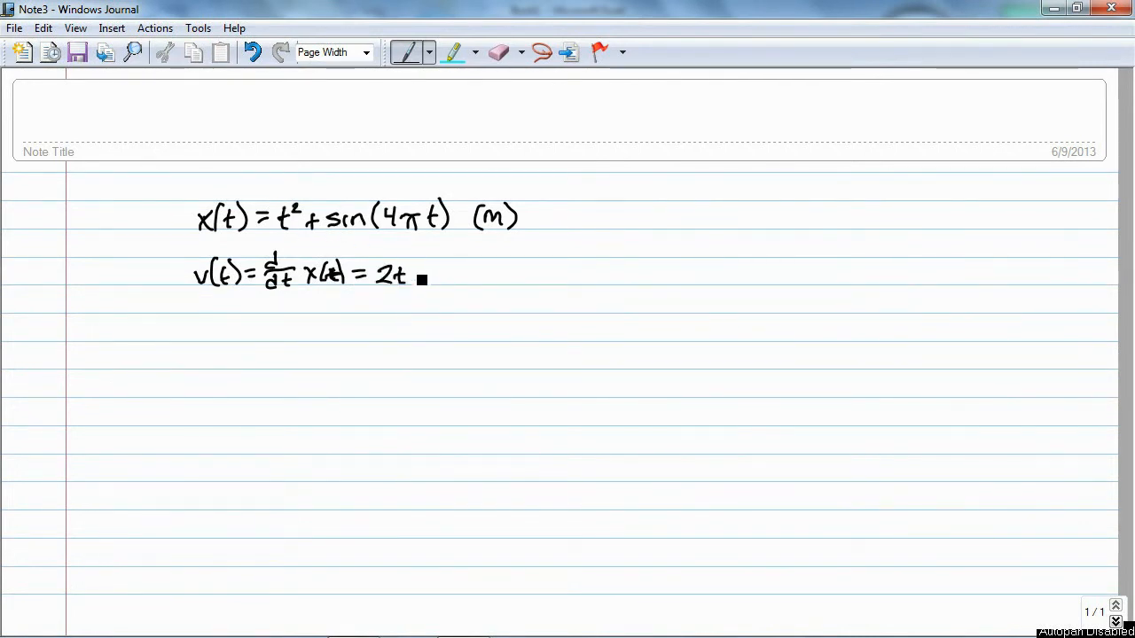
{"action": "mouse_move", "coordinate": [420, 270]}
{"action": "left_mouse_down"}
{"action": "mouse_move", "coordinate": [419, 286]}
{"action": "mouse_move", "coordinate": [456, 273]}
{"action": "mouse_move", "coordinate": [504, 286]}
{"action": "mouse_move", "coordinate": [520, 274]}
{"action": "left_mouse_up"}
{"action": "mouse_move", "coordinate": [507, 276]}
{"action": "left_mouse_down"}
{"action": "mouse_move", "coordinate": [506, 286]}
{"action": "mouse_move", "coordinate": [538, 285]}
{"action": "mouse_move", "coordinate": [553, 264]}
{"action": "mouse_move", "coordinate": [558, 292]}
{"action": "mouse_move", "coordinate": [620, 289]}
{"action": "mouse_move", "coordinate": [636, 264]}
{"action": "mouse_move", "coordinate": [653, 288]}
{"action": "left_mouse_up"}
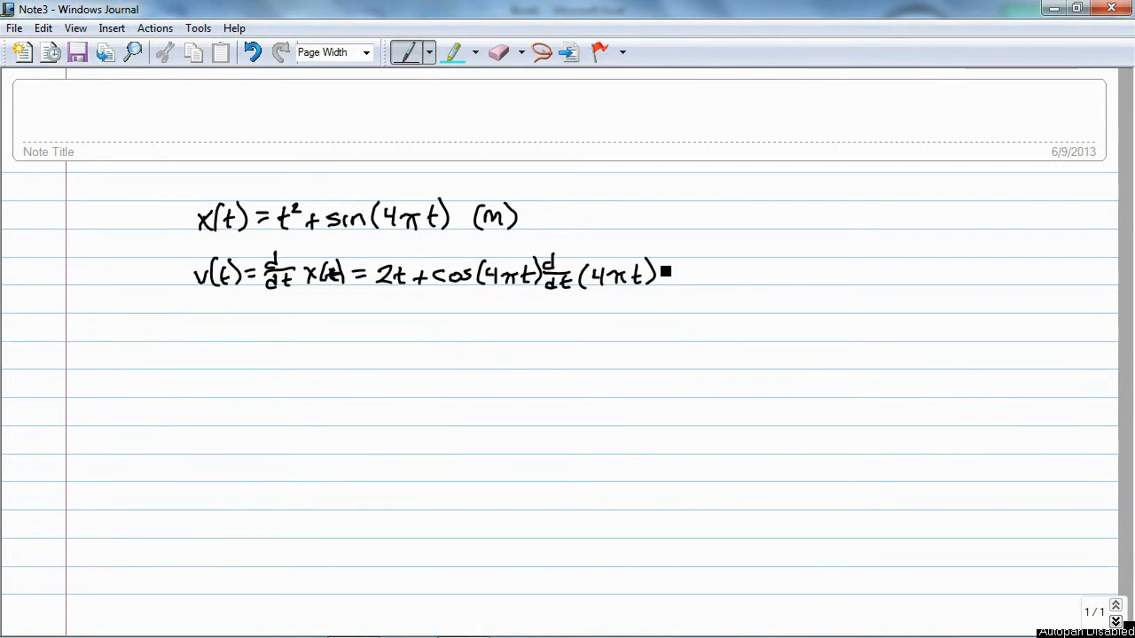
- Complete the velocity line with the simplified form = 2t + 4π cos(4πt) and the unit (m/s)
{"action": "mouse_move", "coordinate": [681, 267]}
{"action": "left_mouse_down"}
{"action": "mouse_move", "coordinate": [702, 284]}
{"action": "mouse_move", "coordinate": [709, 272]}
{"action": "mouse_move", "coordinate": [725, 276]}
{"action": "left_mouse_up"}
{"action": "mouse_move", "coordinate": [717, 269]}
{"action": "left_mouse_down"}
{"action": "mouse_move", "coordinate": [717, 286]}
{"action": "mouse_move", "coordinate": [787, 275]}
{"action": "left_mouse_up"}
{"action": "mouse_move", "coordinate": [801, 273]}
{"action": "left_mouse_down"}
{"action": "mouse_move", "coordinate": [791, 283]}
{"action": "mouse_move", "coordinate": [813, 291]}
{"action": "mouse_move", "coordinate": [862, 284]}
{"action": "mouse_move", "coordinate": [867, 271]}
{"action": "mouse_move", "coordinate": [873, 286]}
{"action": "left_mouse_up"}
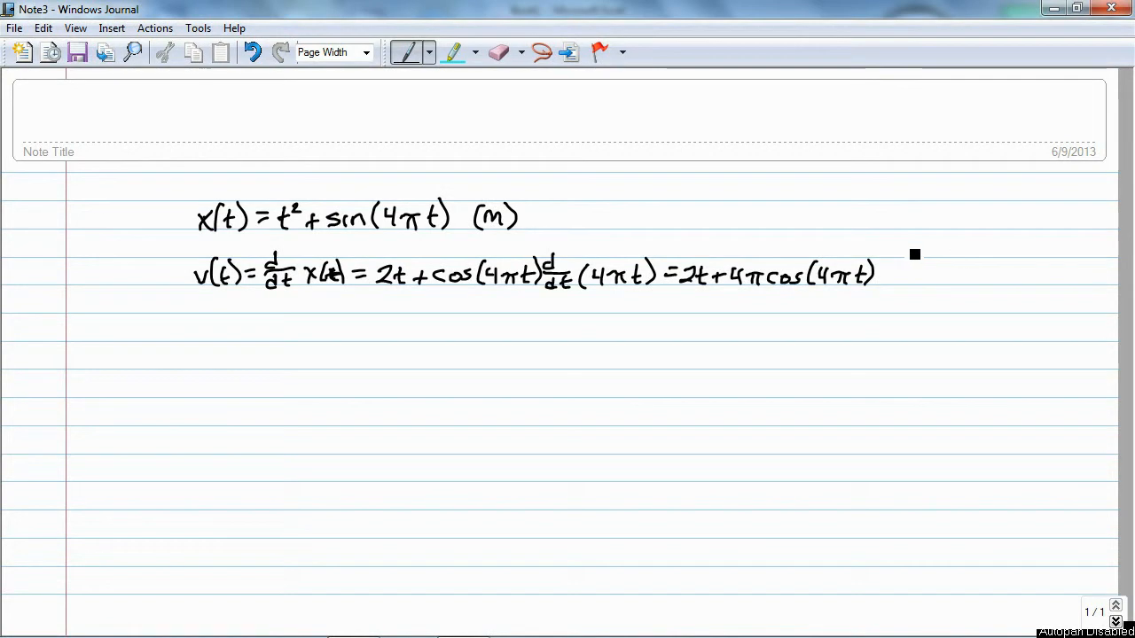
{"action": "mouse_move", "coordinate": [906, 260]}
{"action": "left_mouse_down"}
{"action": "mouse_move", "coordinate": [902, 284]}
{"action": "mouse_move", "coordinate": [930, 263]}
{"action": "mouse_move", "coordinate": [917, 285]}
{"action": "mouse_move", "coordinate": [943, 284]}
{"action": "left_mouse_up"}
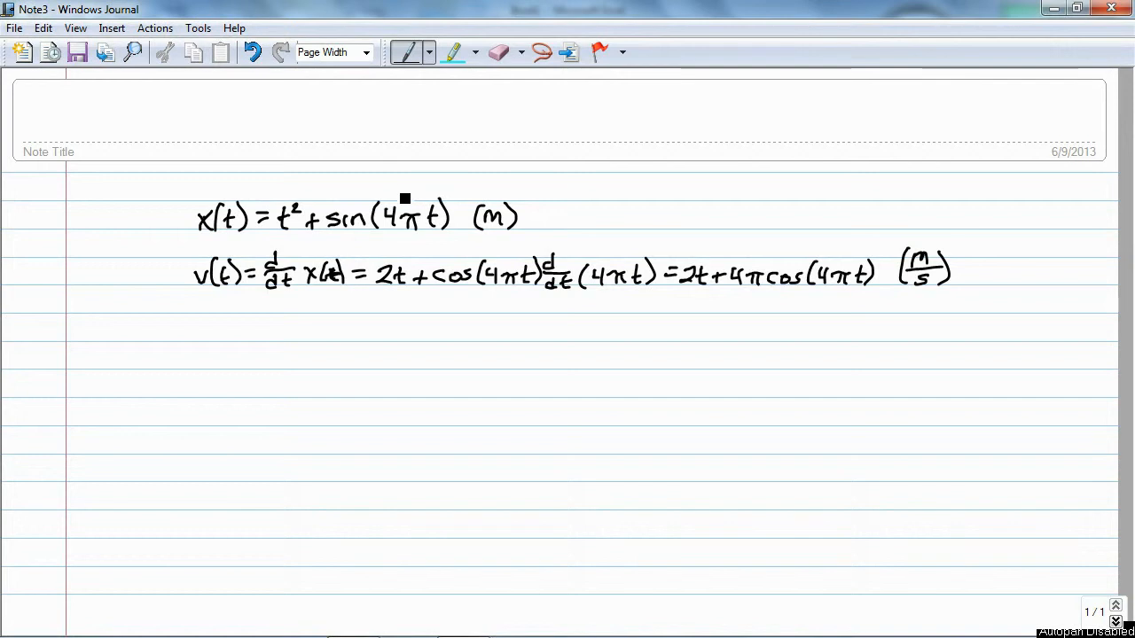
- Mark the 4π terms in x(t) and the simplified v(t) with small arrows and write "Absolute Referencing → 4π" below
{"action": "mouse_move", "coordinate": [405, 185]}
{"action": "left_mouse_down"}
{"action": "mouse_move", "coordinate": [399, 204]}
{"action": "mouse_move", "coordinate": [408, 194]}
{"action": "left_mouse_up"}
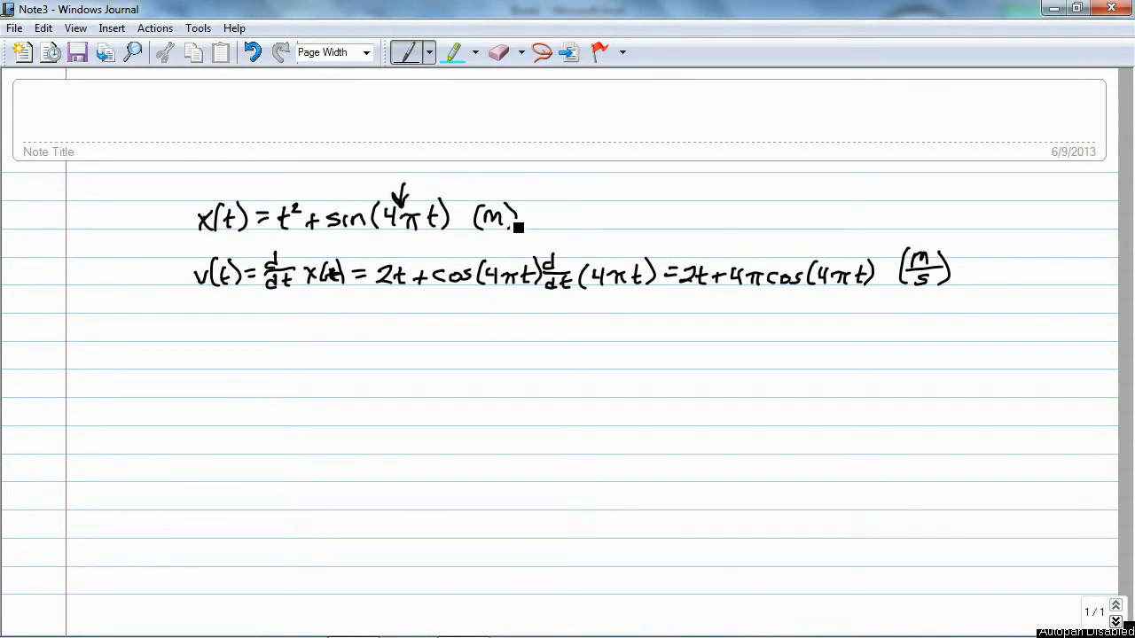
{"action": "mouse_move", "coordinate": [740, 249]}
{"action": "left_mouse_down"}
{"action": "mouse_move", "coordinate": [740, 266]}
{"action": "mouse_move", "coordinate": [746, 255]}
{"action": "left_mouse_up"}
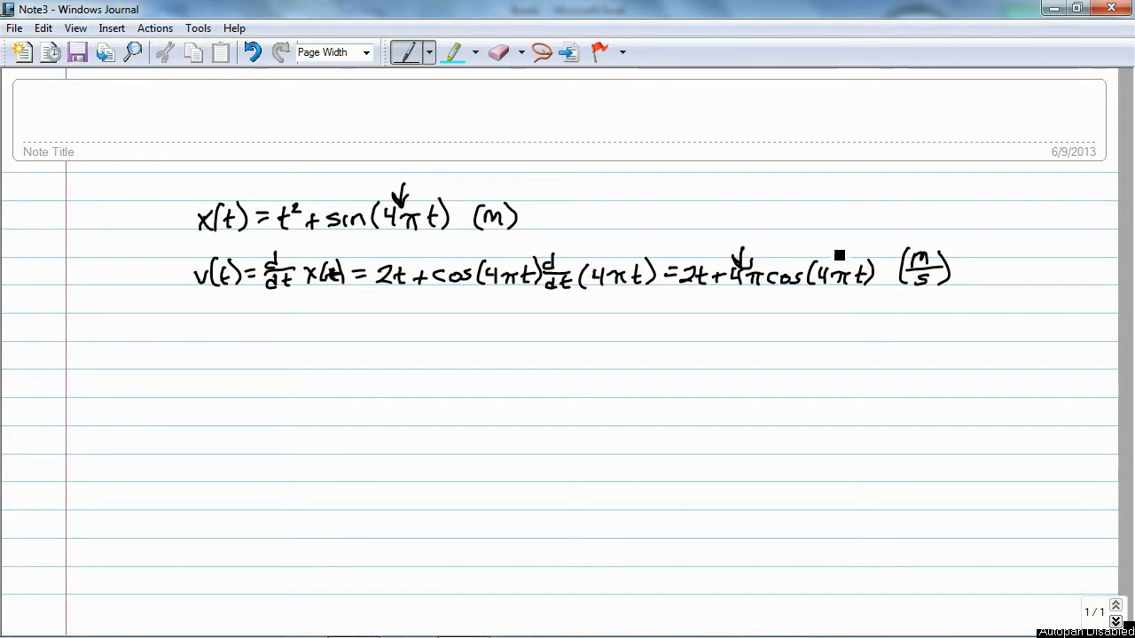
{"action": "left_click_drag", "start_coordinate": [830, 247], "coordinate": [831, 264]}
{"action": "mouse_move", "coordinate": [824, 255]}
{"action": "left_mouse_down"}
{"action": "mouse_move", "coordinate": [831, 265]}
{"action": "mouse_move", "coordinate": [837, 253]}
{"action": "left_mouse_up"}
{"action": "mouse_move", "coordinate": [248, 340]}
{"action": "left_mouse_down"}
{"action": "mouse_move", "coordinate": [283, 337]}
{"action": "mouse_move", "coordinate": [279, 325]}
{"action": "mouse_move", "coordinate": [346, 337]}
{"action": "mouse_move", "coordinate": [405, 324]}
{"action": "mouse_move", "coordinate": [423, 338]}
{"action": "mouse_move", "coordinate": [490, 329]}
{"action": "mouse_move", "coordinate": [496, 344]}
{"action": "mouse_move", "coordinate": [524, 329]}
{"action": "mouse_move", "coordinate": [550, 344]}
{"action": "mouse_move", "coordinate": [576, 334]}
{"action": "mouse_move", "coordinate": [568, 346]}
{"action": "left_mouse_up"}
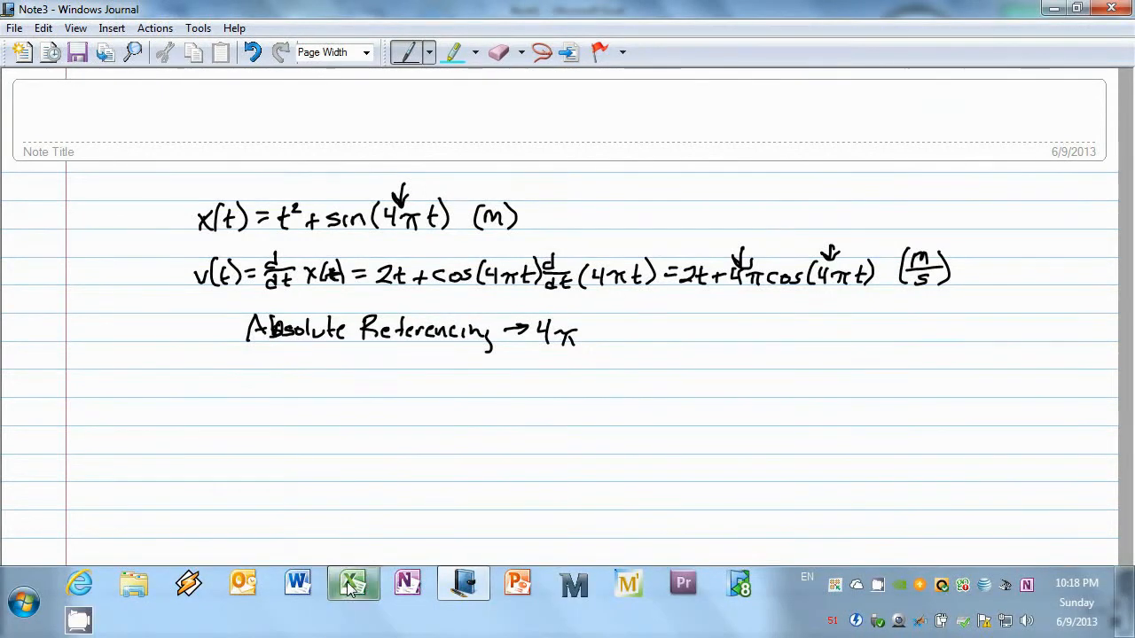
- Switch to the blank Excel workbook and enter the constant =4*PI() in cell A1
{"action": "left_click", "coordinate": [352, 586]}
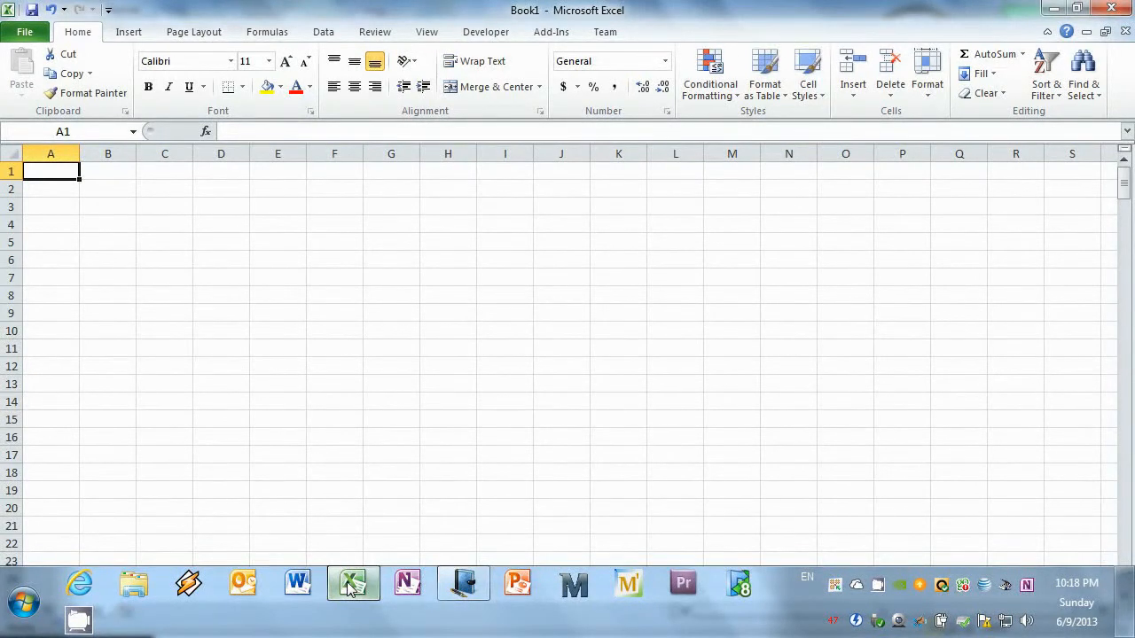
{"action": "type", "text": "="}
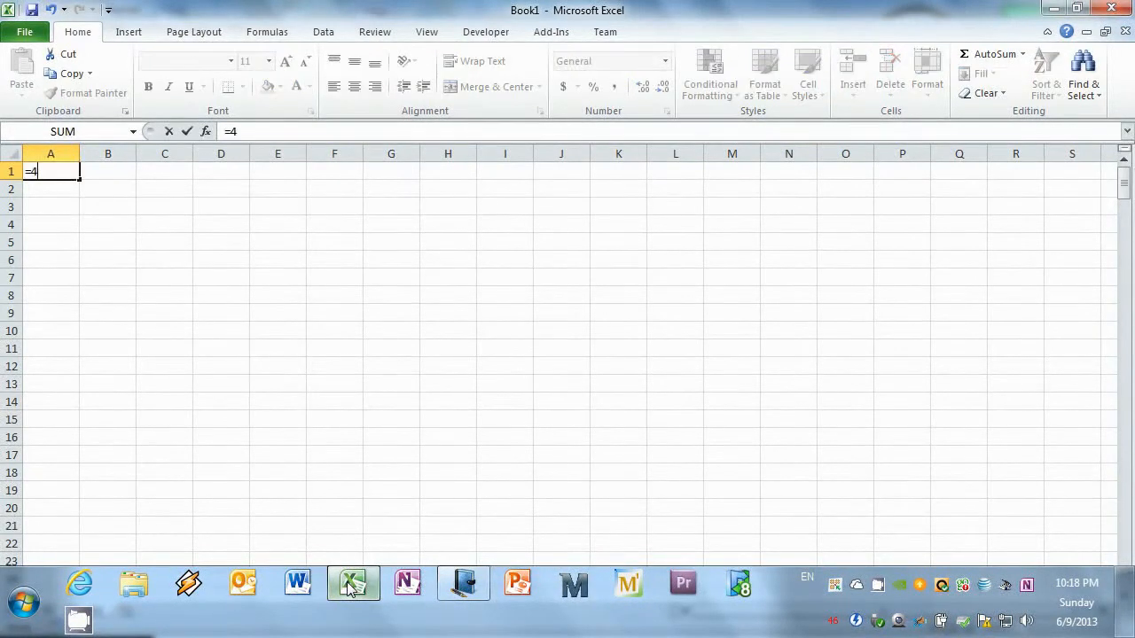
{"action": "type", "text": "4*PI"}
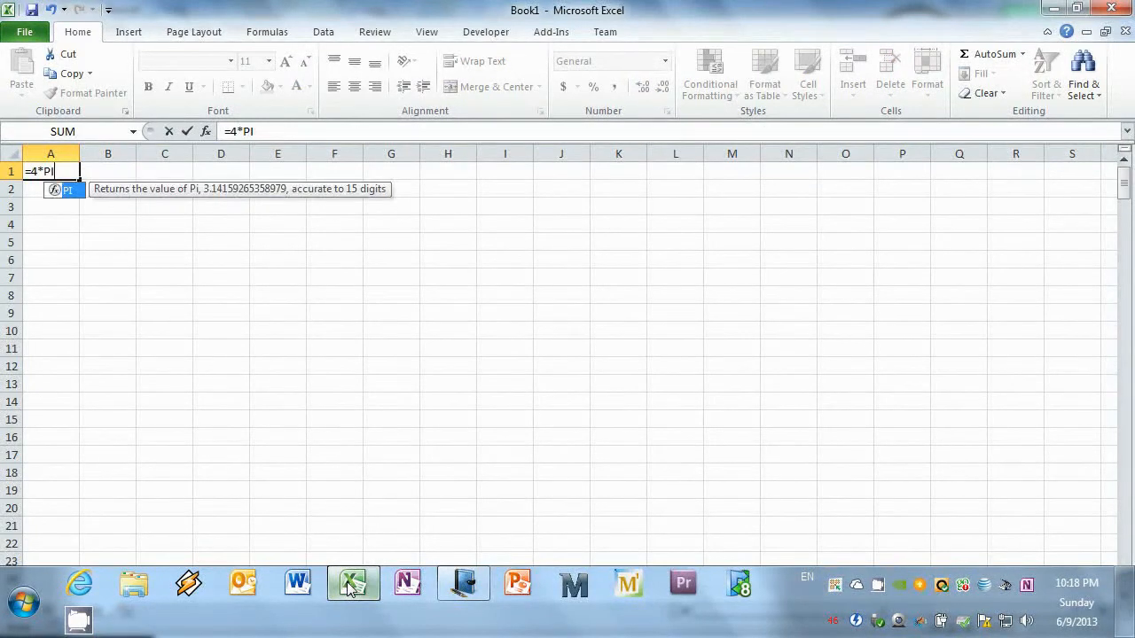
{"action": "type", "text": "()"}
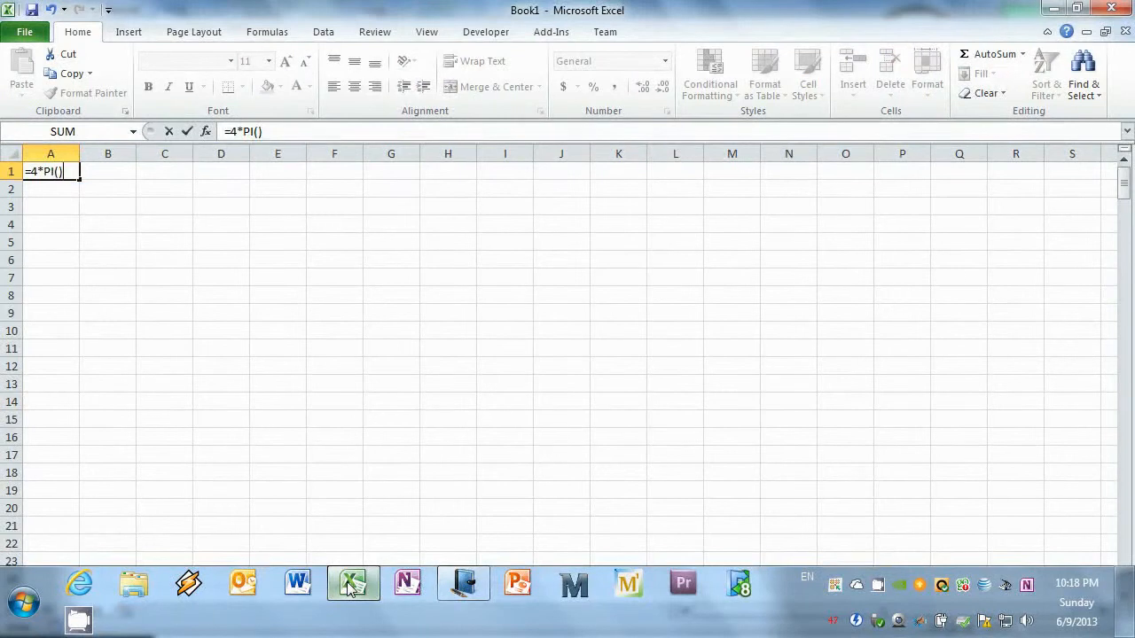
{"action": "key", "text": "Return"}
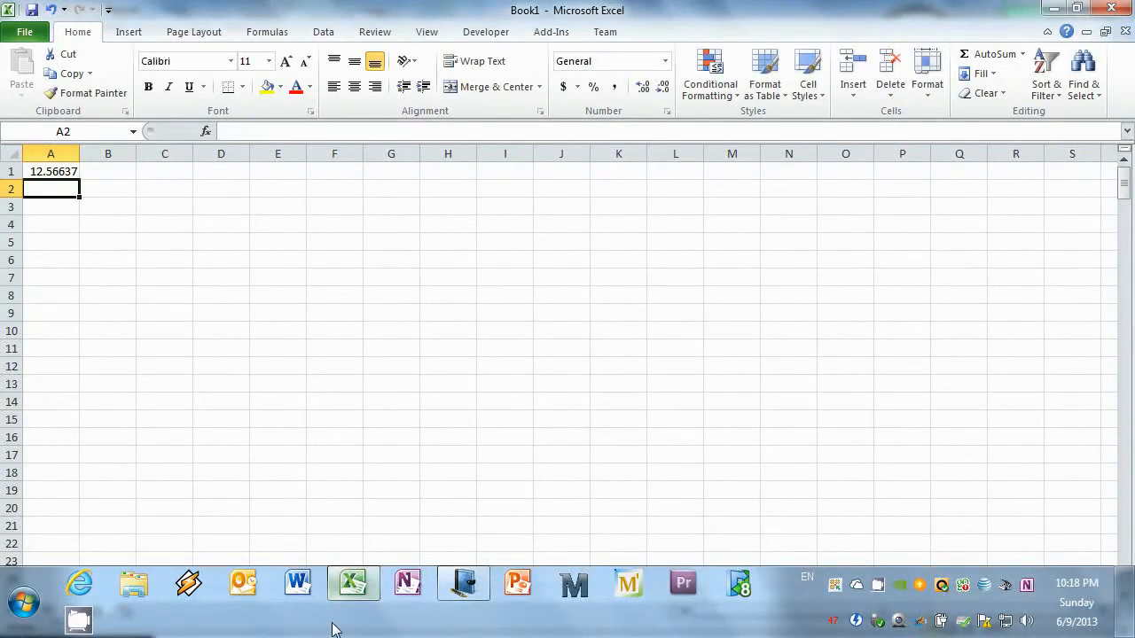
- Enter the column headings t (s), x(t) (m) and v(t) (m/s) in cells A4 to C4
{"action": "left_click", "coordinate": [44, 223]}
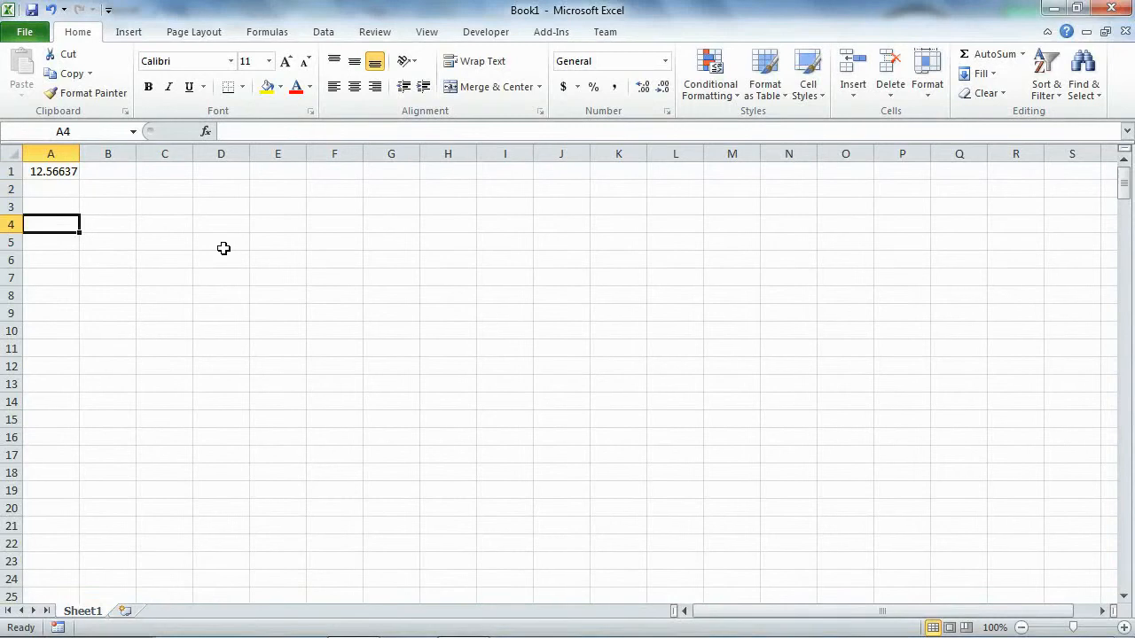
{"action": "type", "text": "t (s"}
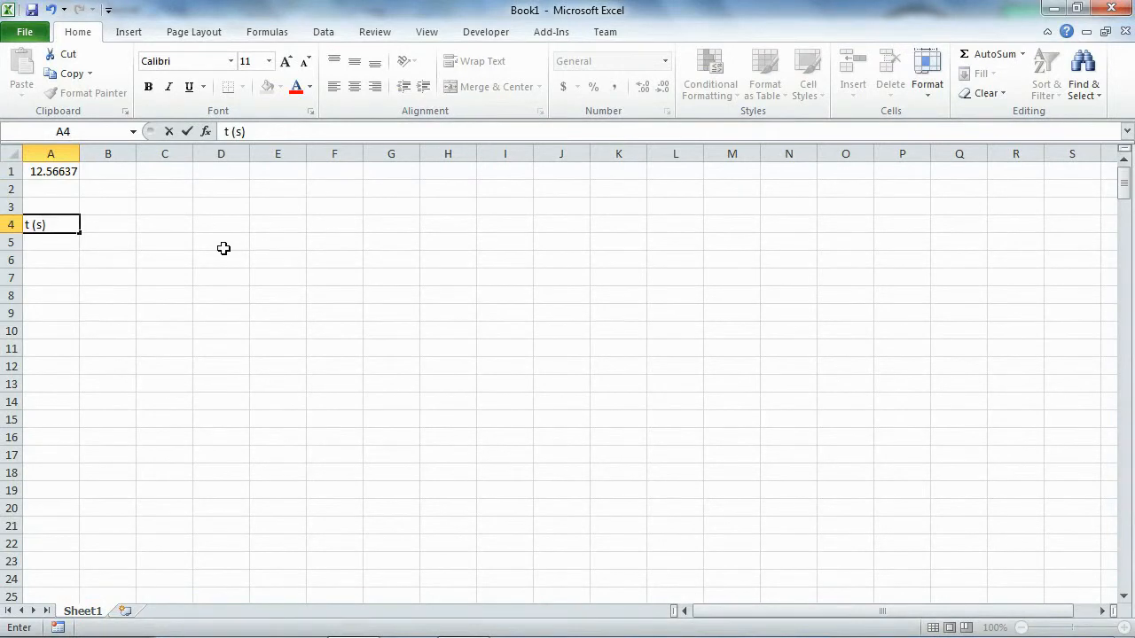
{"action": "key", "text": "Tab"}
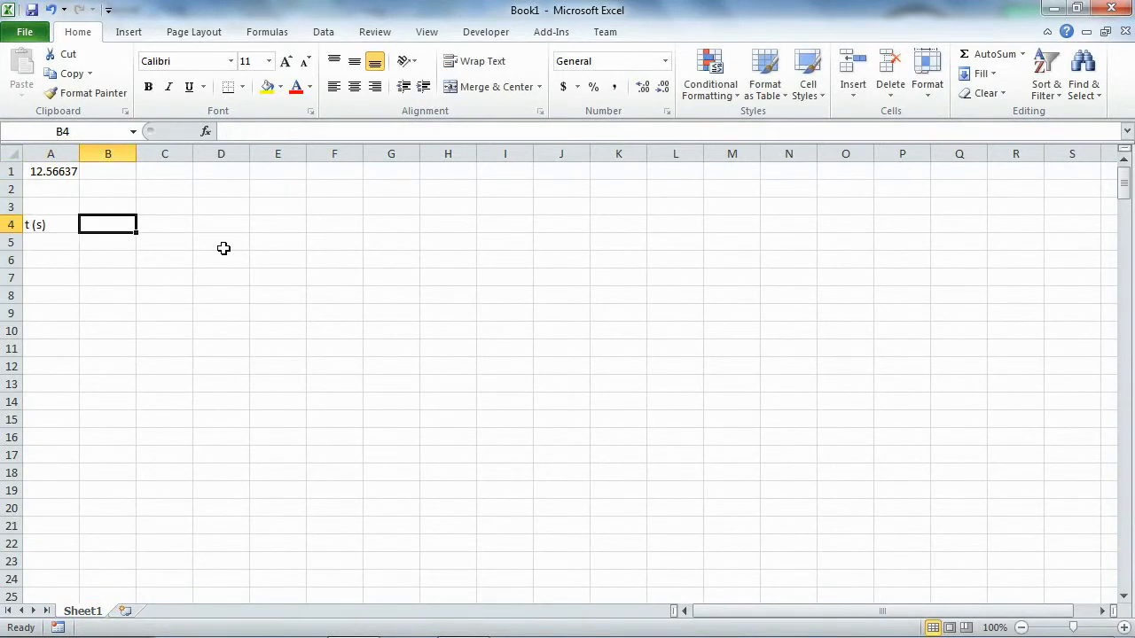
{"action": "type", "text": "x(t)"}
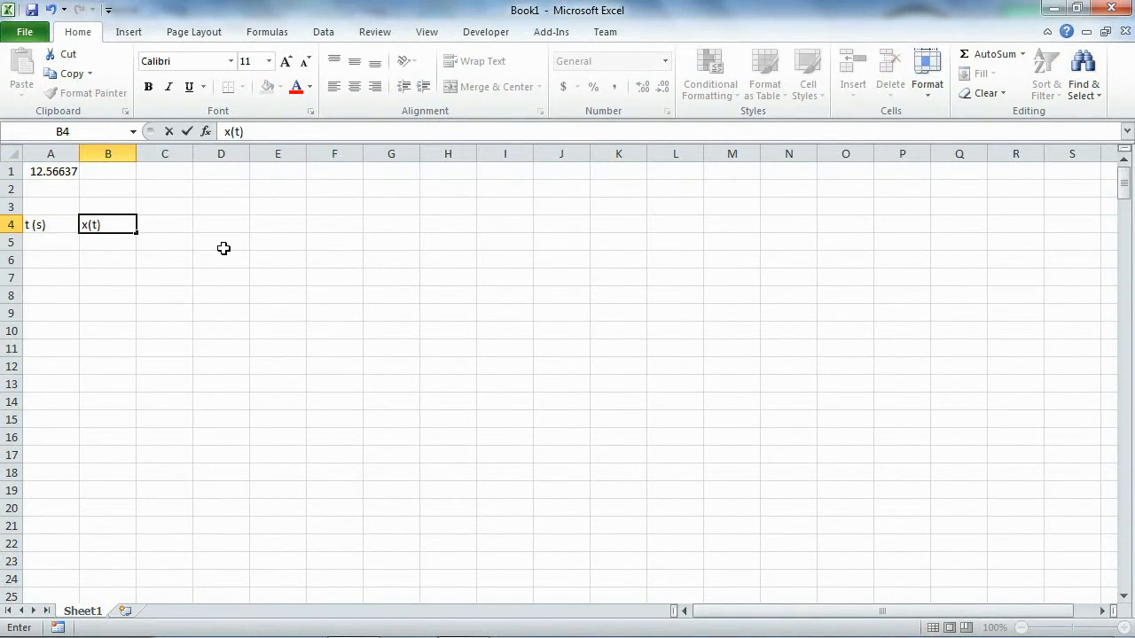
{"action": "type", "text": " (m)"}
{"action": "key", "text": "Tab"}
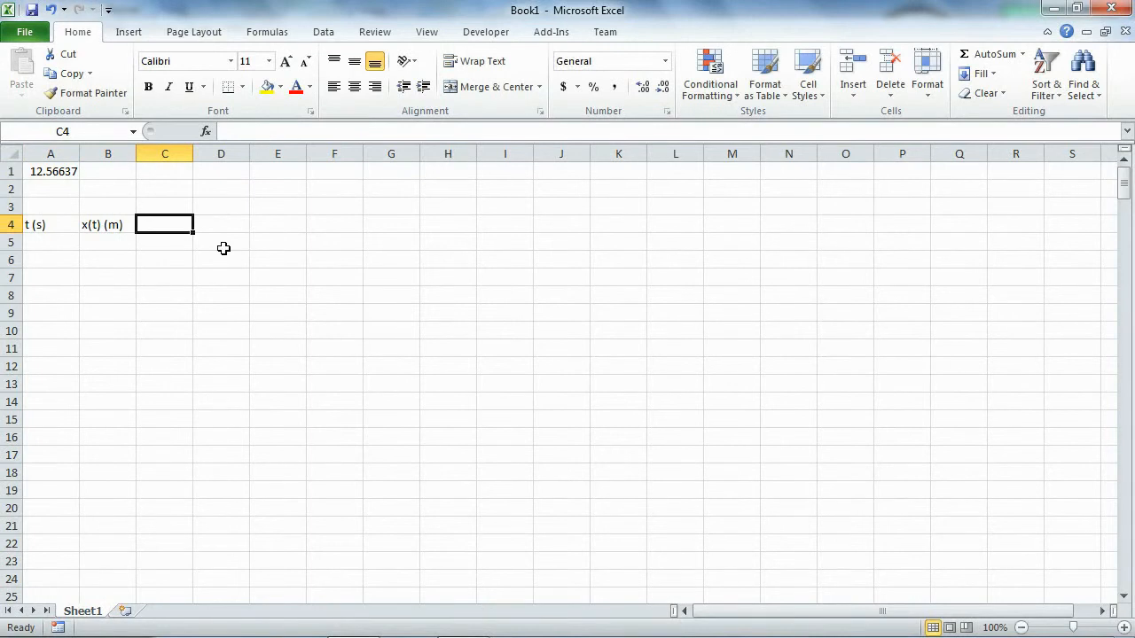
{"action": "type", "text": "v(t"}
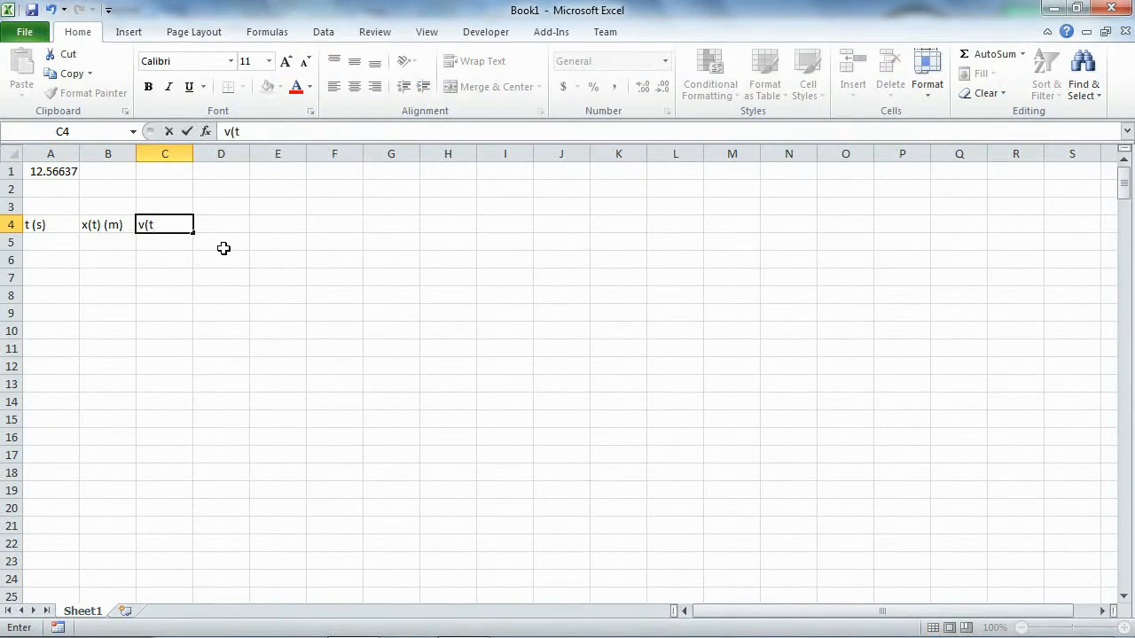
{"action": "type", "text": ") (m/s)"}
{"action": "key", "text": "Return"}
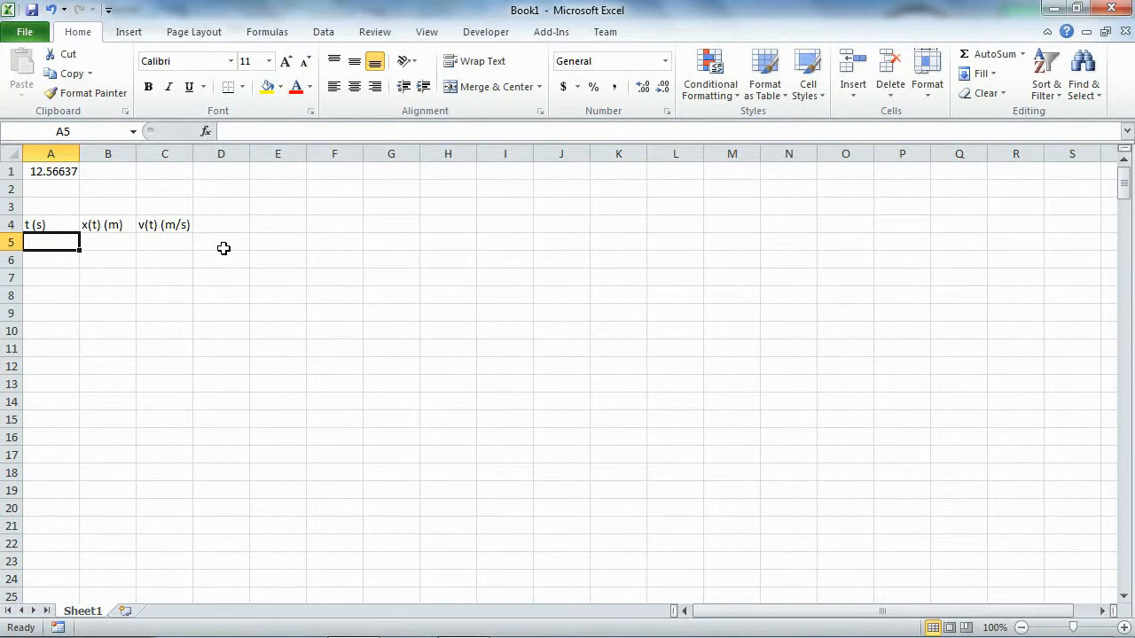
- Enter 0 in A5 and 0.01 in A6, and fill the time series down column A to 3 in row 305
{"action": "type", "text": "0"}
{"action": "key", "text": "Return"}
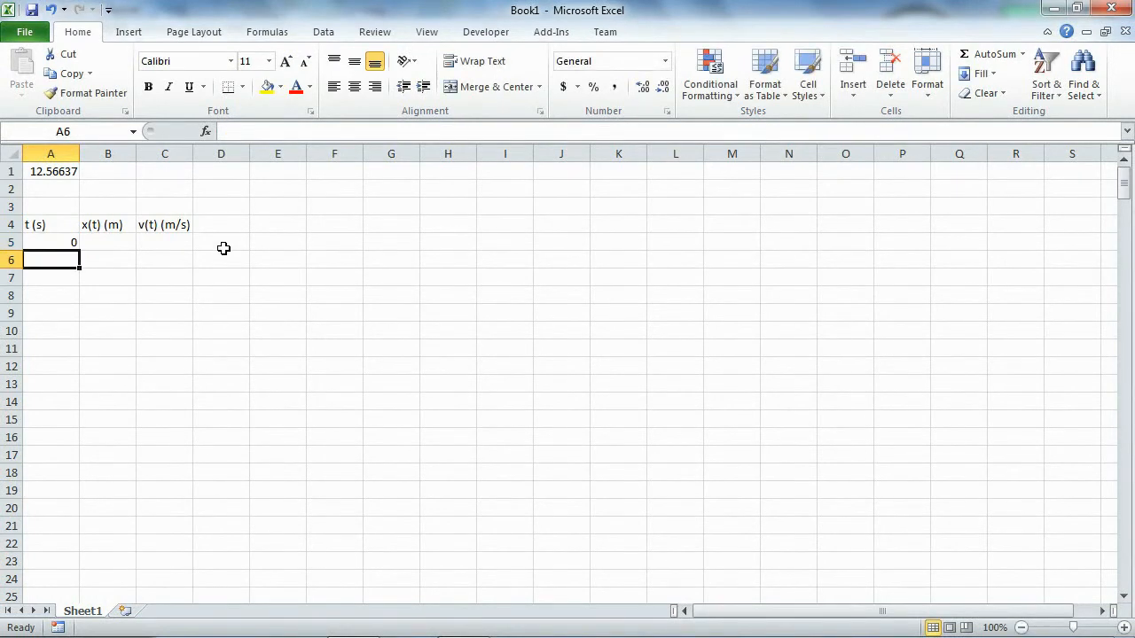
{"action": "type", "text": "0."}
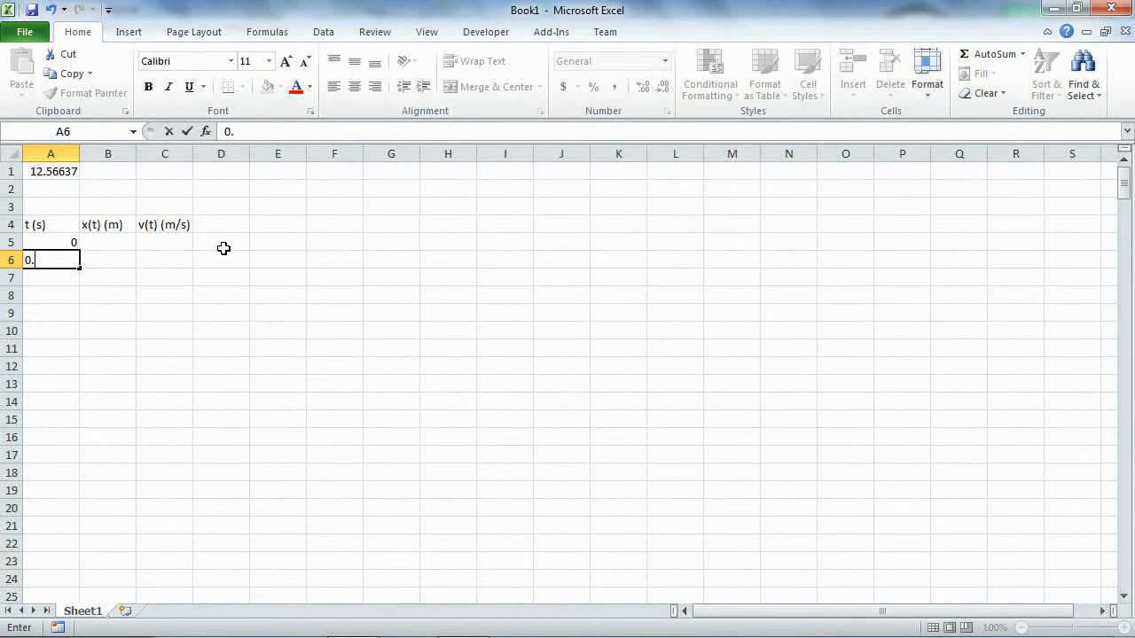
{"action": "type", "text": "01"}
{"action": "key", "text": "Return"}
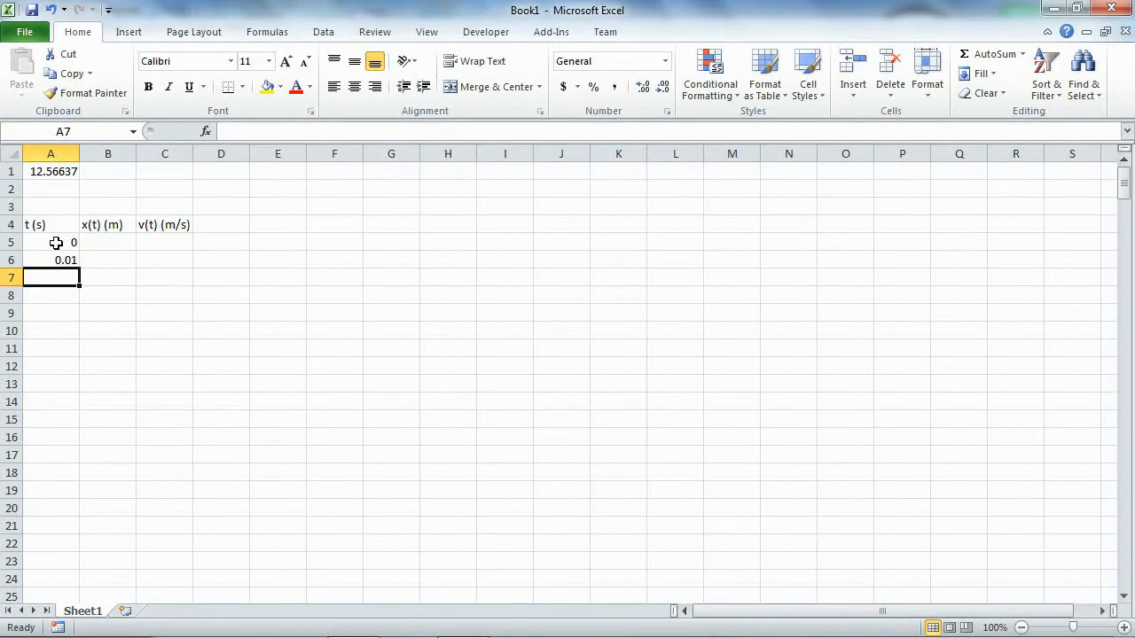
{"action": "left_click_drag", "start_coordinate": [56, 243], "coordinate": [56, 257]}
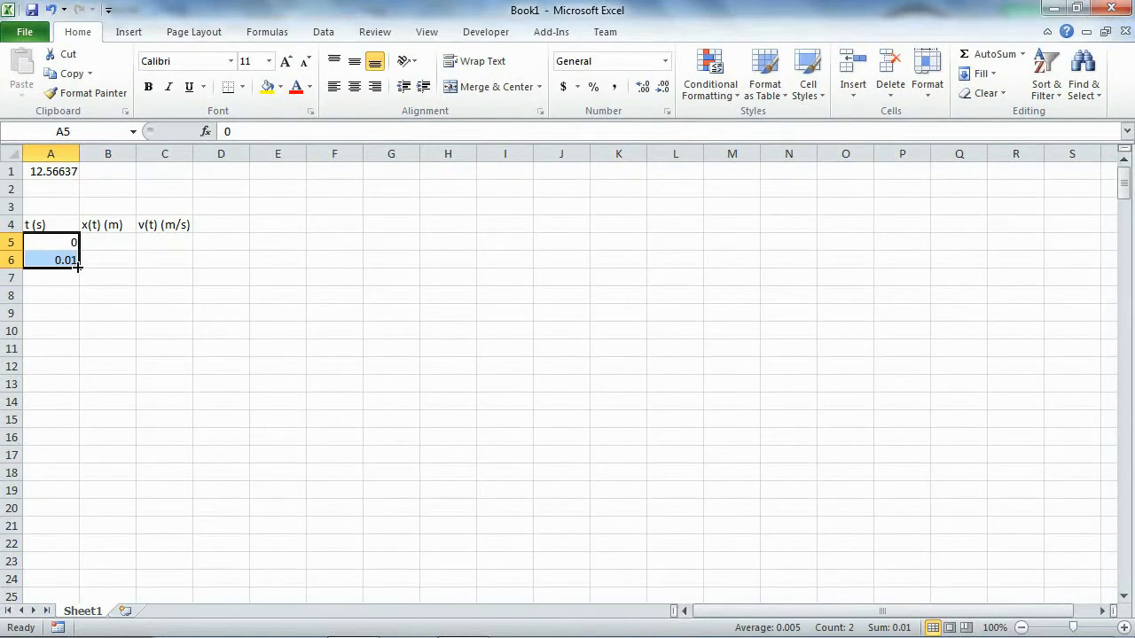
{"action": "left_click_drag", "start_coordinate": [79, 266], "coordinate": [74, 575]}
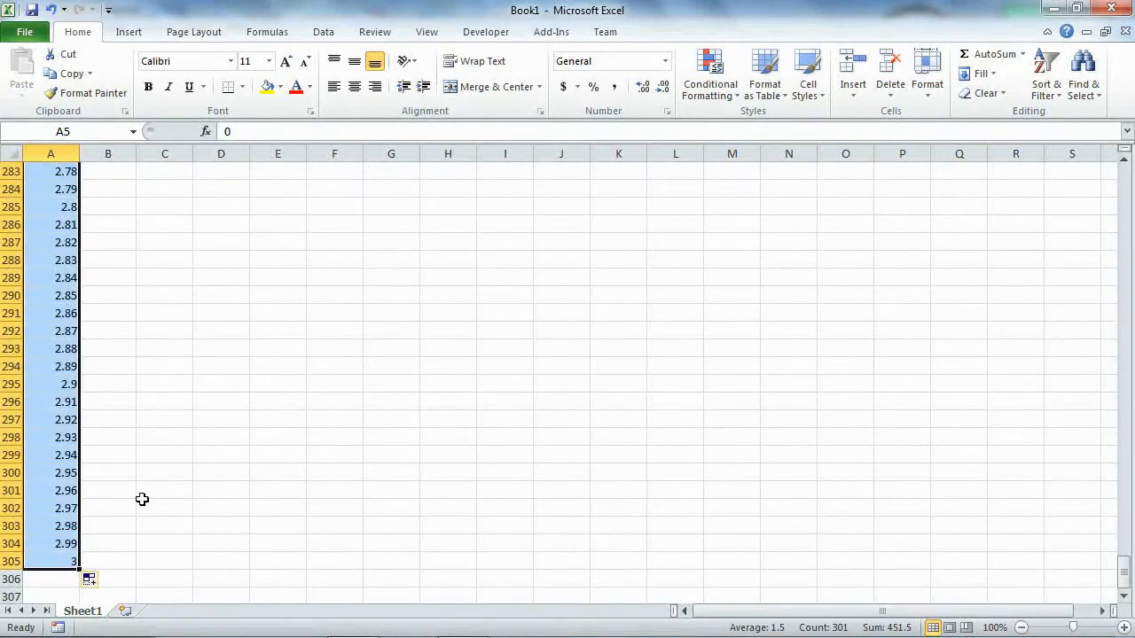
- Enter the position formula =A5^2+SIN($A$1*A5) in cell B5, with an absolute reference to the 4π constant
{"action": "scroll", "coordinate": [140, 492], "scroll_direction": "up", "scroll_amount": 5}
{"action": "scroll", "coordinate": [140, 492], "scroll_direction": "up", "scroll_amount": 20}
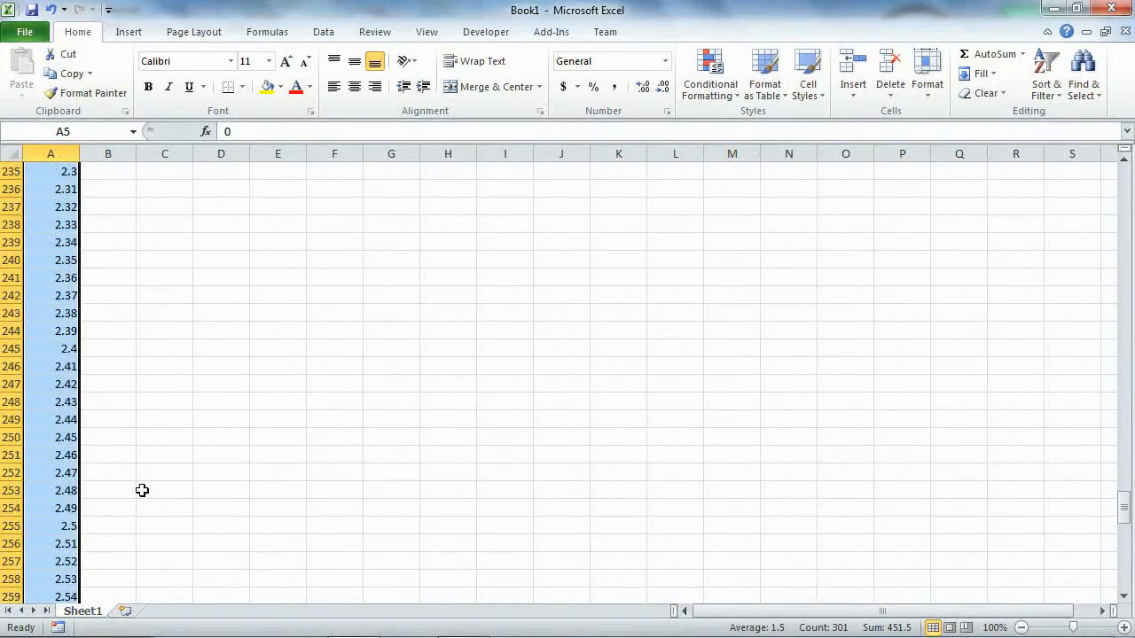
{"action": "scroll", "coordinate": [144, 489], "scroll_direction": "up", "scroll_amount": 6}
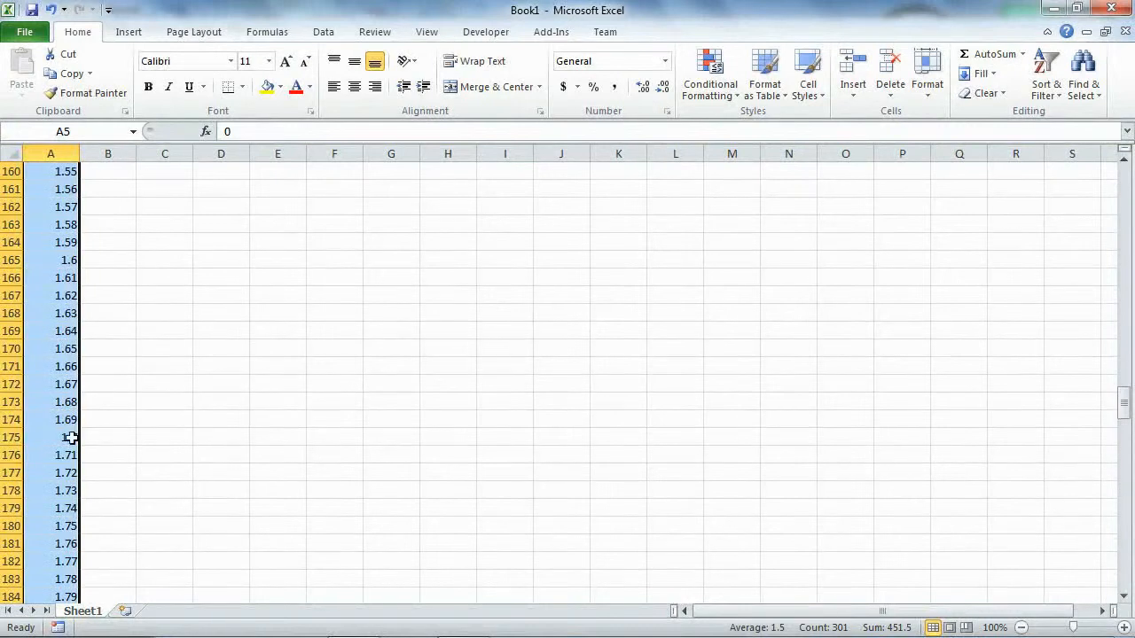
{"action": "scroll", "coordinate": [109, 395], "scroll_direction": "up", "scroll_amount": 15}
{"action": "scroll", "coordinate": [114, 399], "scroll_direction": "up", "scroll_amount": 20}
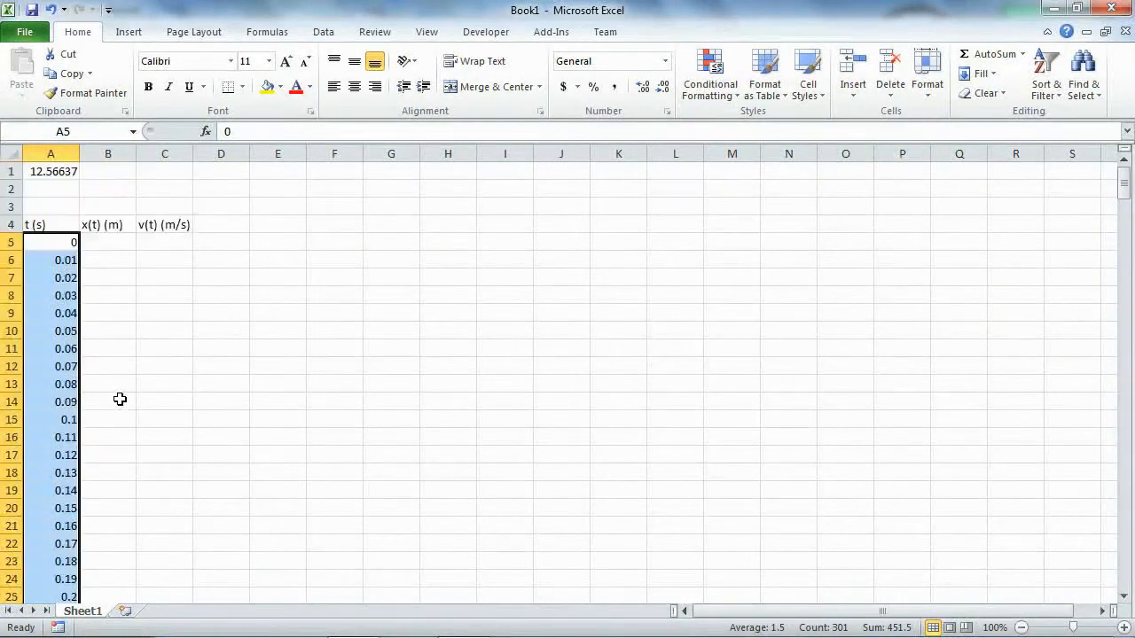
{"action": "left_click", "coordinate": [107, 242]}
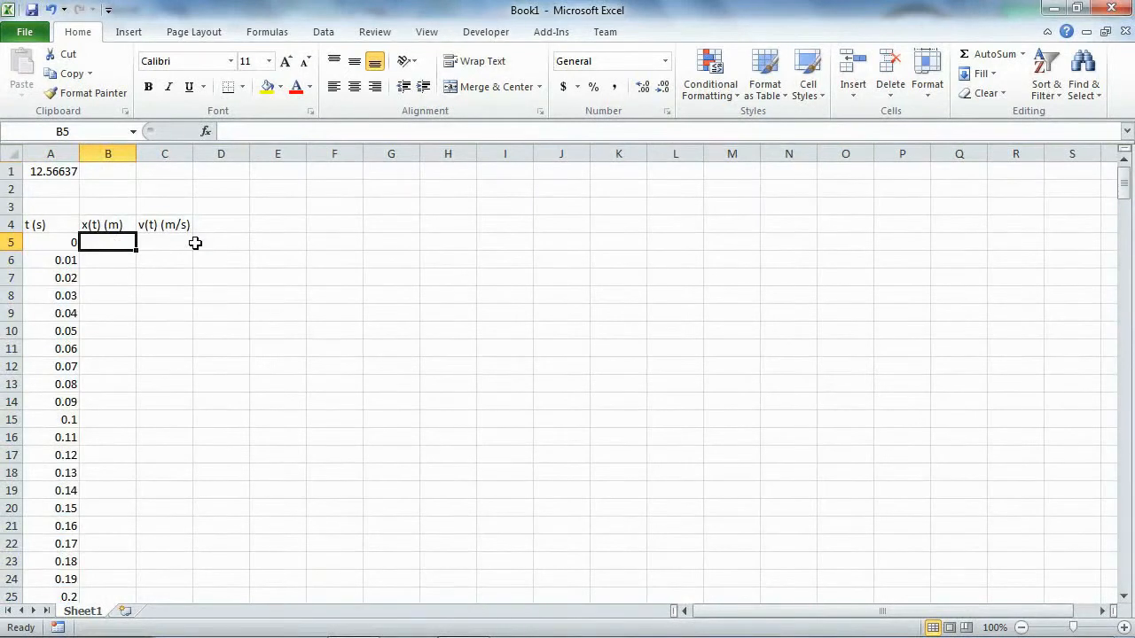
{"action": "type", "text": "="}
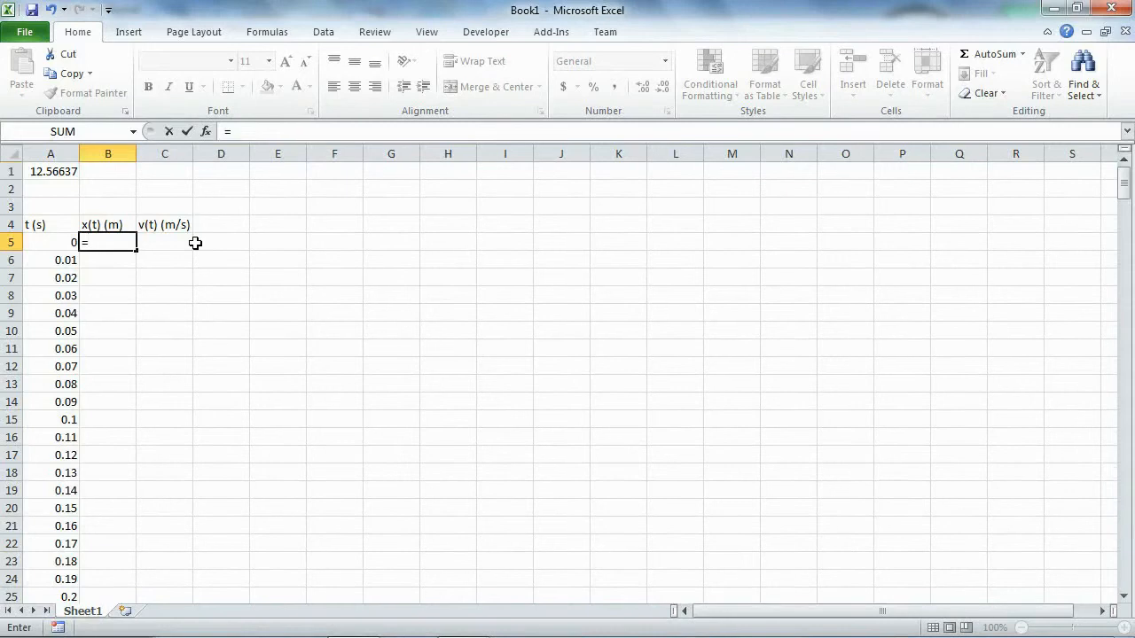
{"action": "key", "text": "Left"}
{"action": "type", "text": "^2+"}
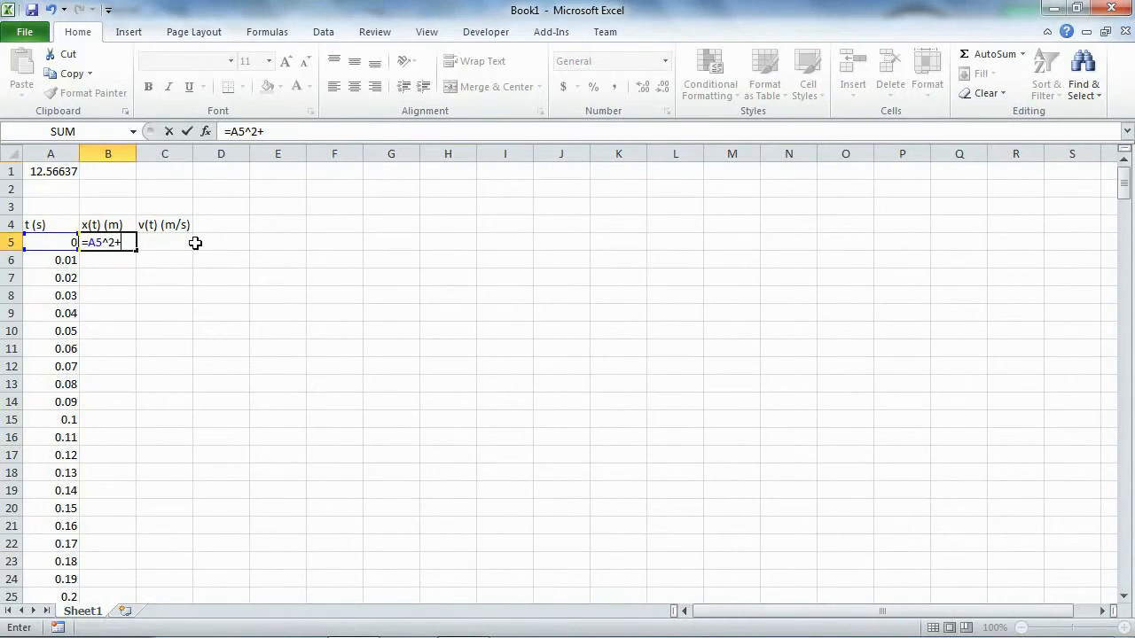
{"action": "type", "text": "SIN"}
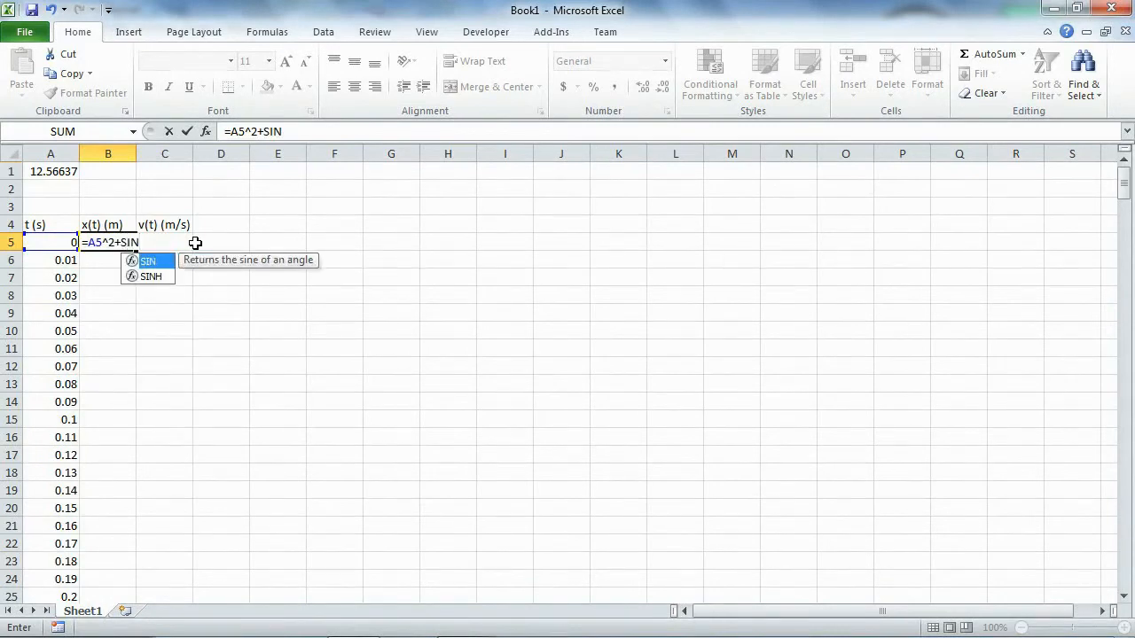
{"action": "type", "text": "("}
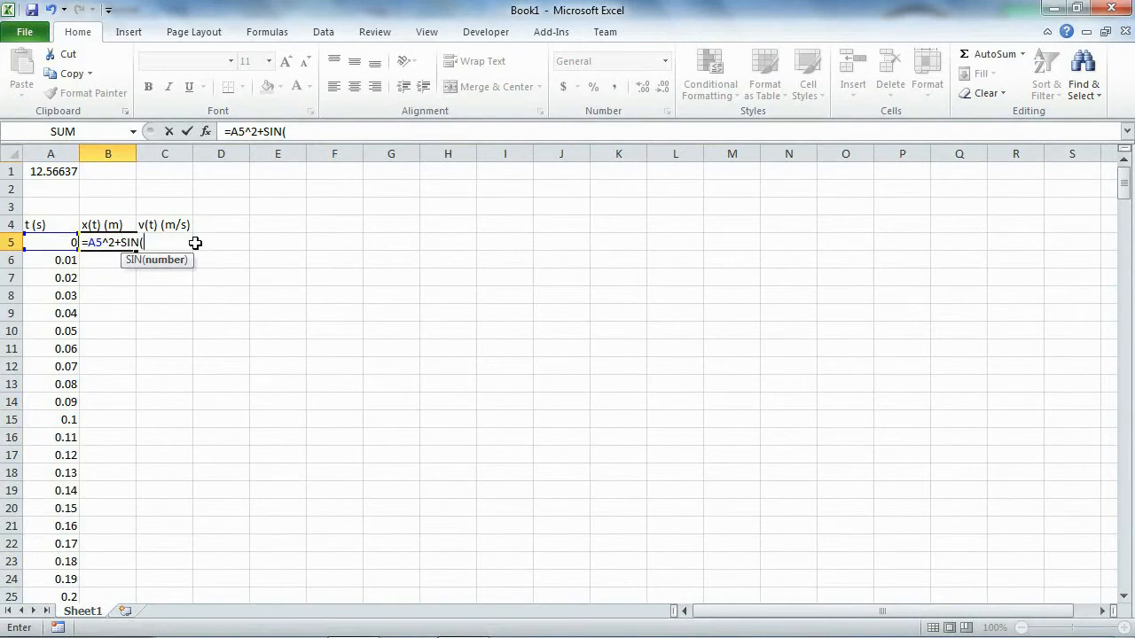
{"action": "left_click", "coordinate": [55, 172]}
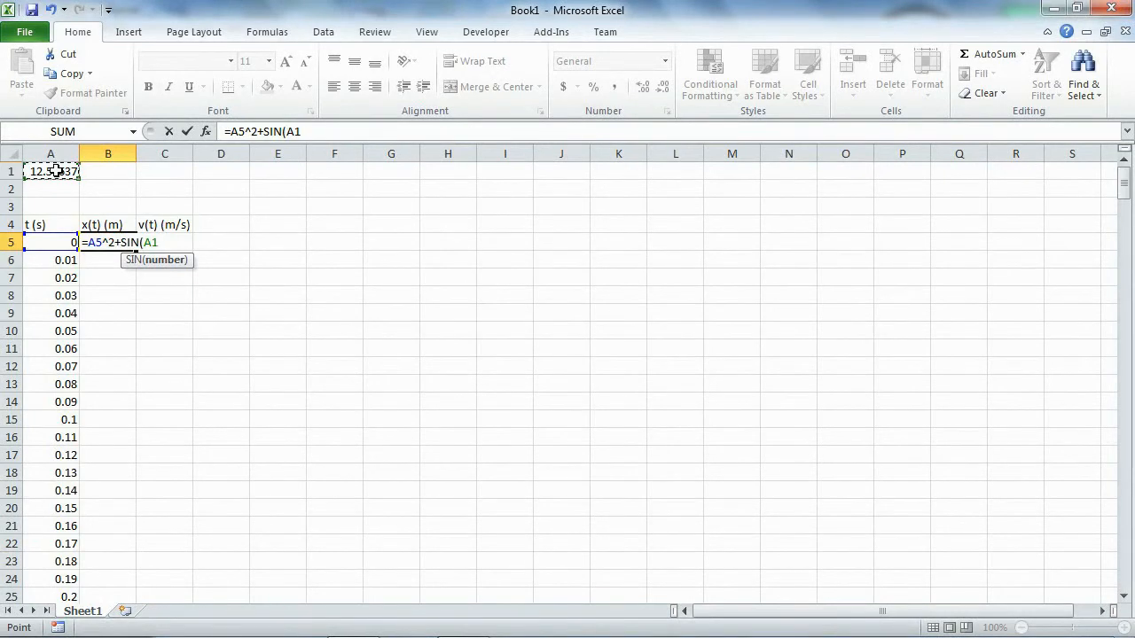
{"action": "key", "text": "F4"}
{"action": "type", "text": "*"}
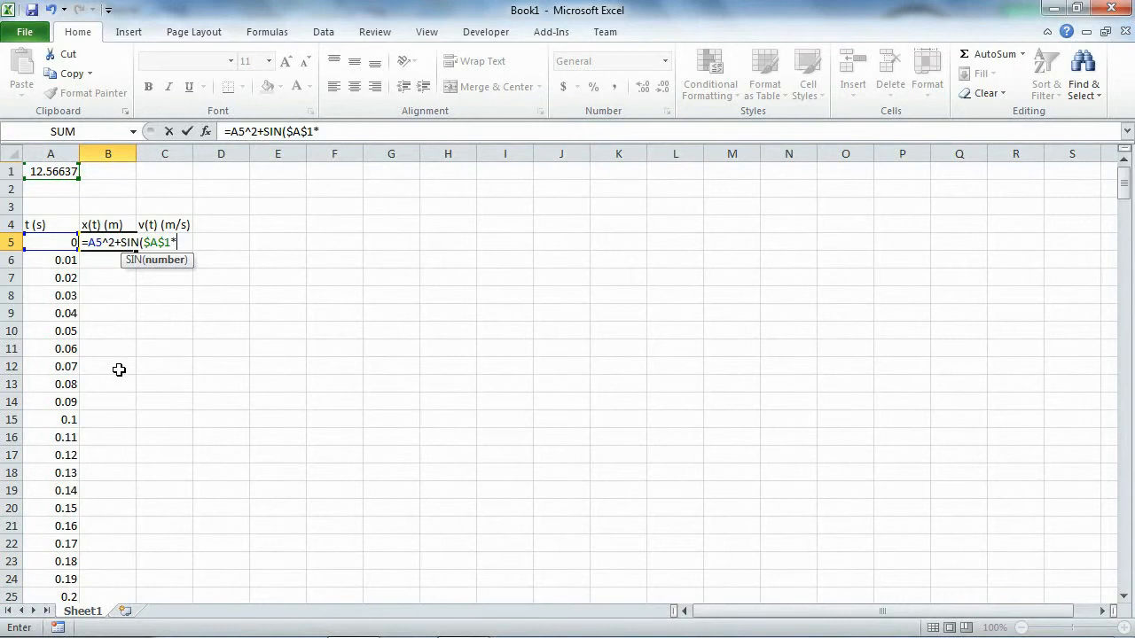
{"action": "left_click", "coordinate": [53, 242]}
{"action": "type", "text": ")"}
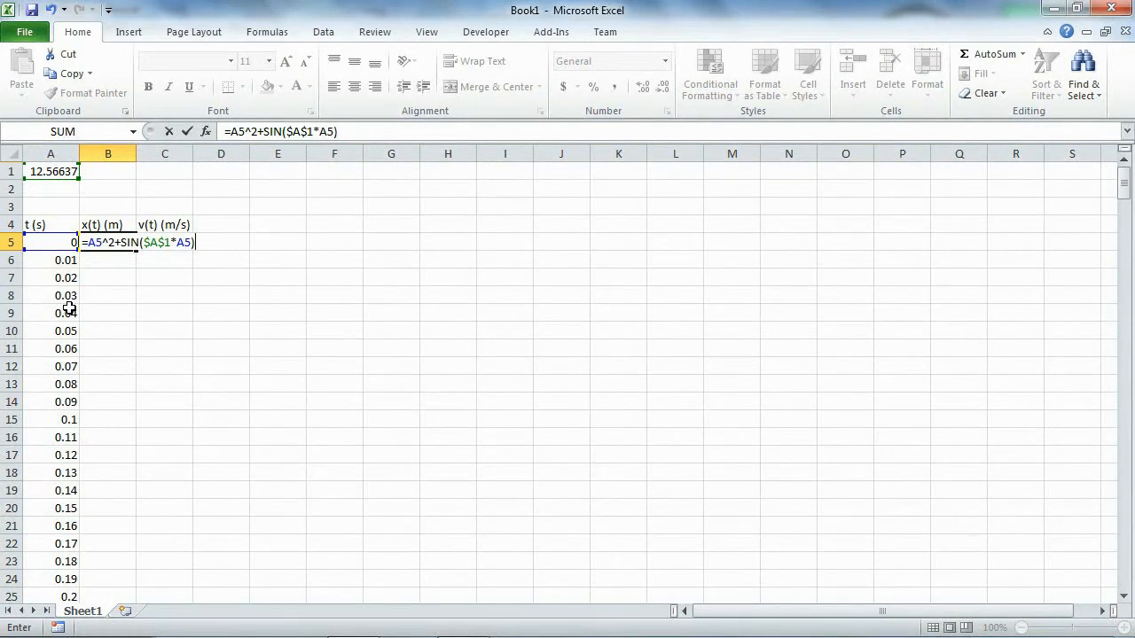
{"action": "key", "text": "Tab"}
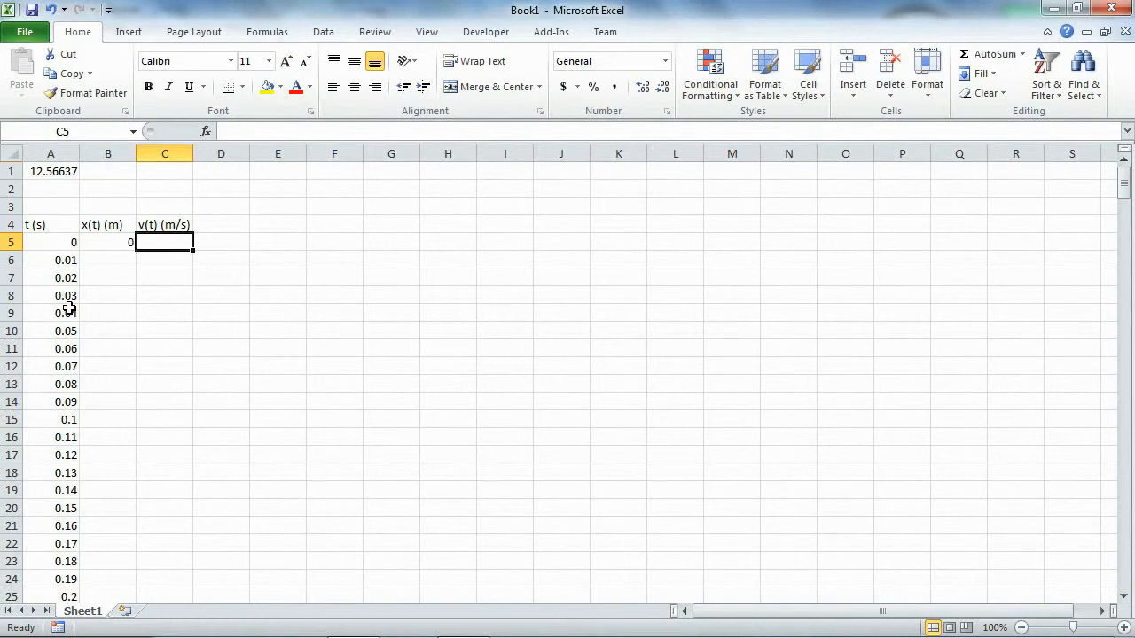
- Enter the velocity formula =2*A5+$A$1*COS($A$1*A5) in cell C5, keeping the 4π references absolute
{"action": "type", "text": "=2*"}
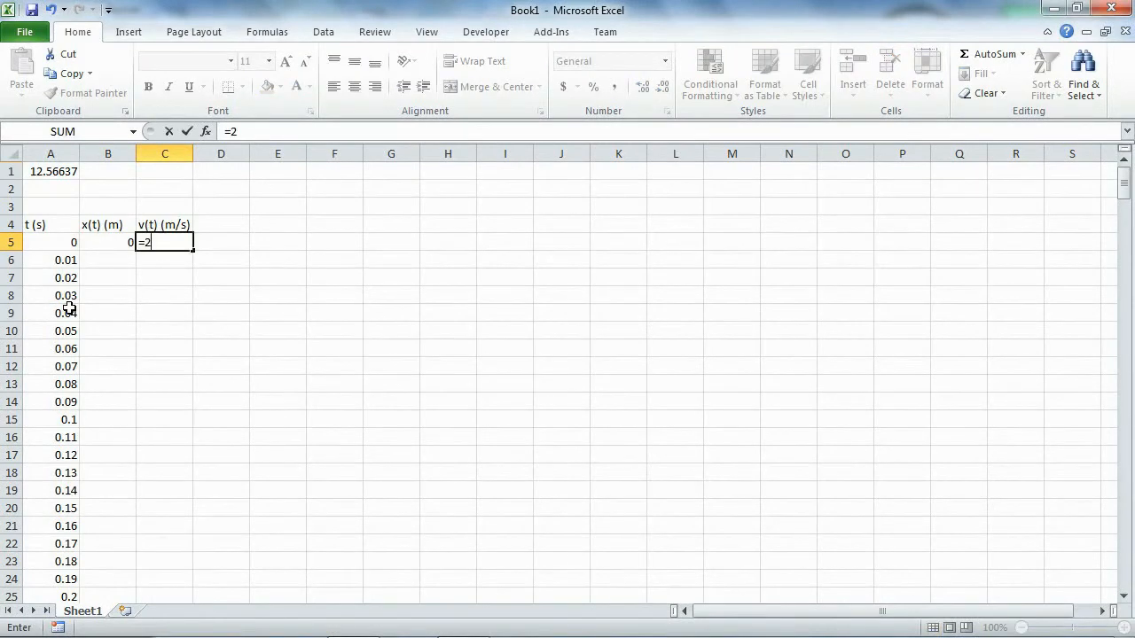
{"action": "left_click", "coordinate": [46, 242]}
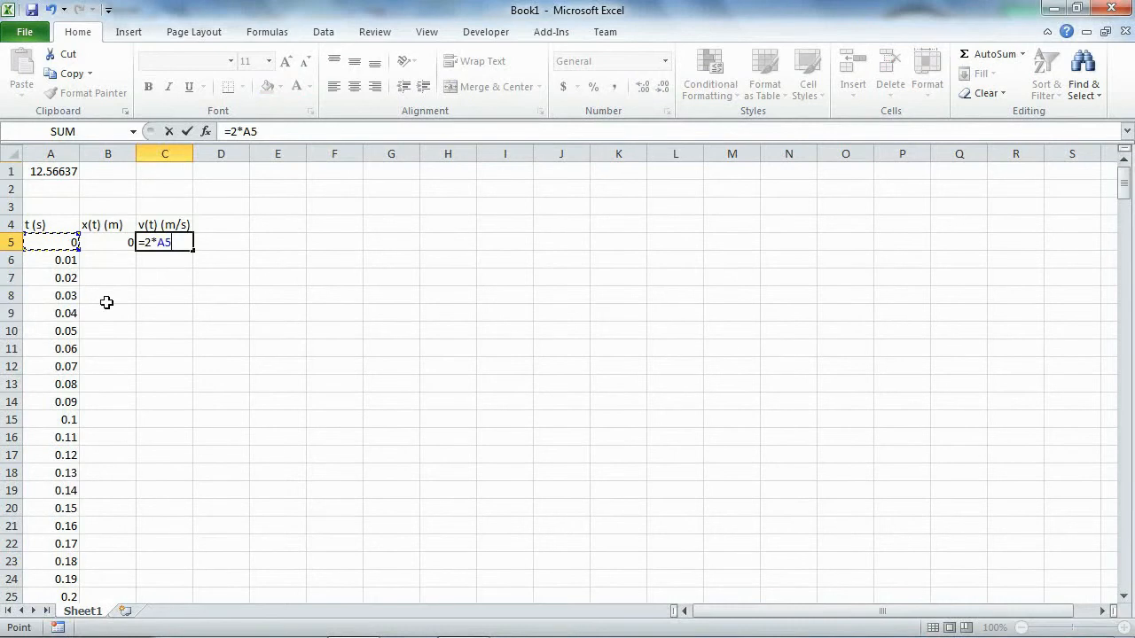
{"action": "type", "text": "+"}
{"action": "left_click", "coordinate": [57, 171]}
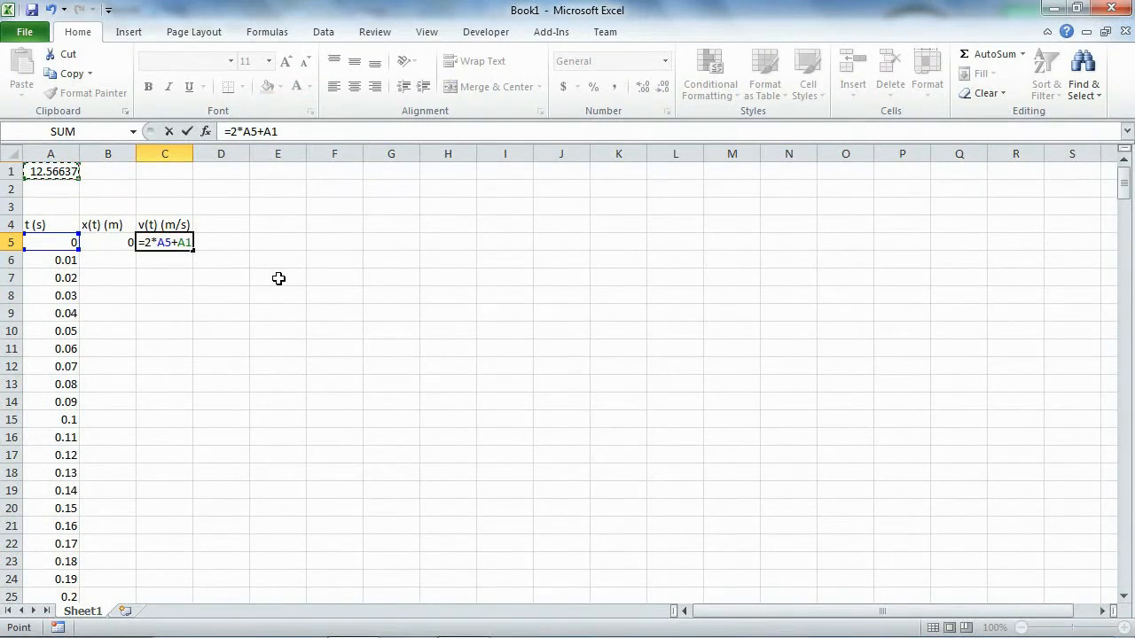
{"action": "key", "text": "F4"}
{"action": "type", "text": "*C"}
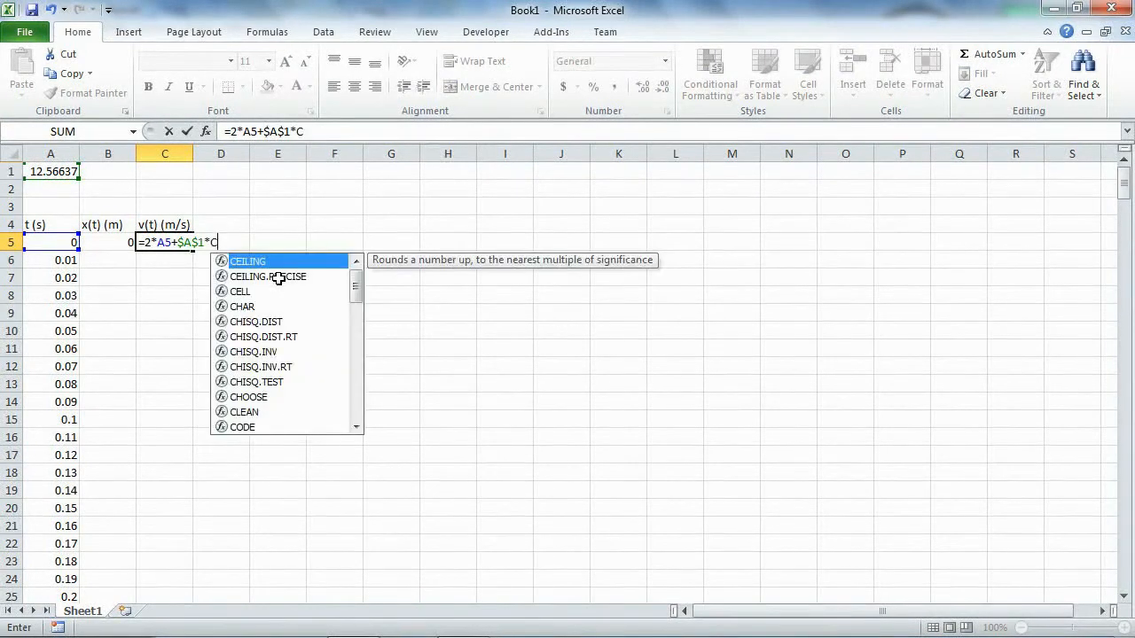
{"action": "type", "text": "OS"}
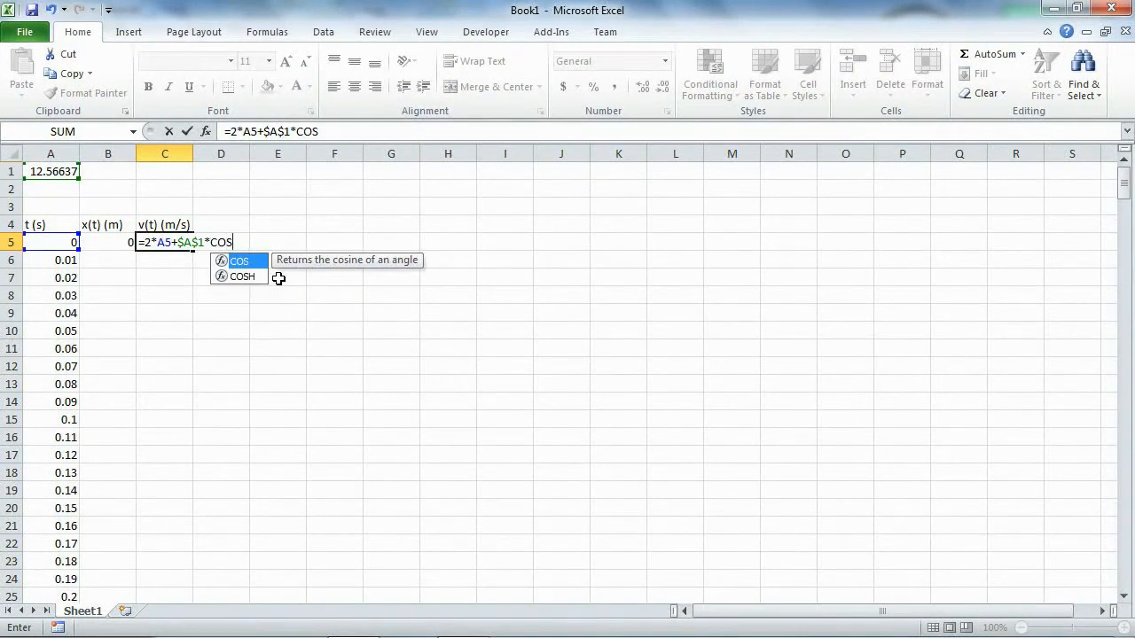
{"action": "type", "text": "("}
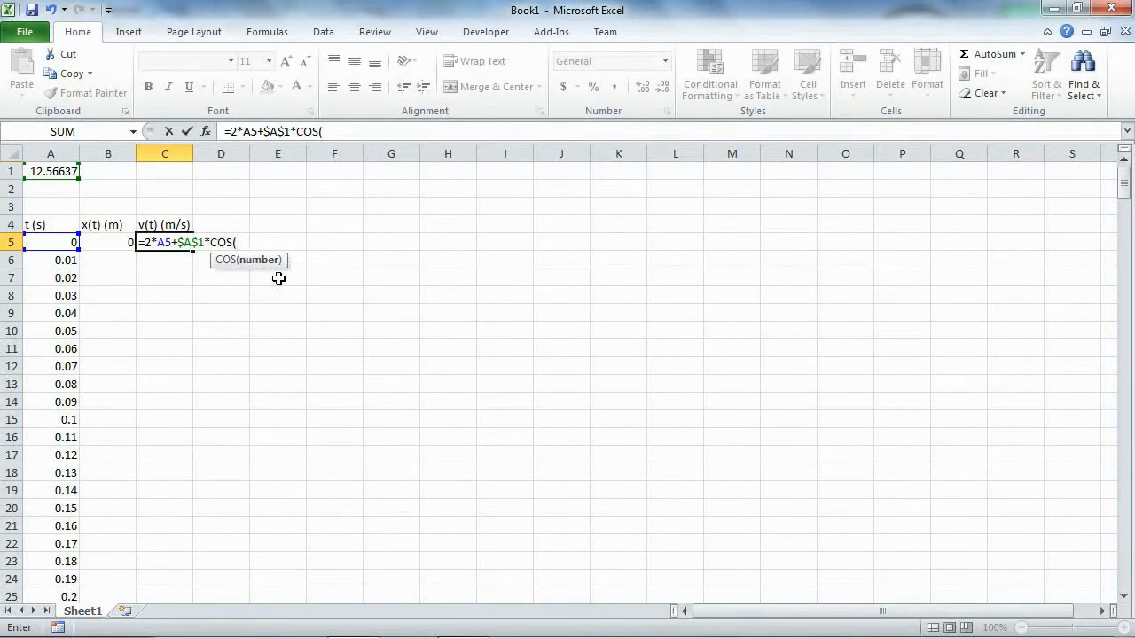
{"action": "type", "text": "$A$1*"}
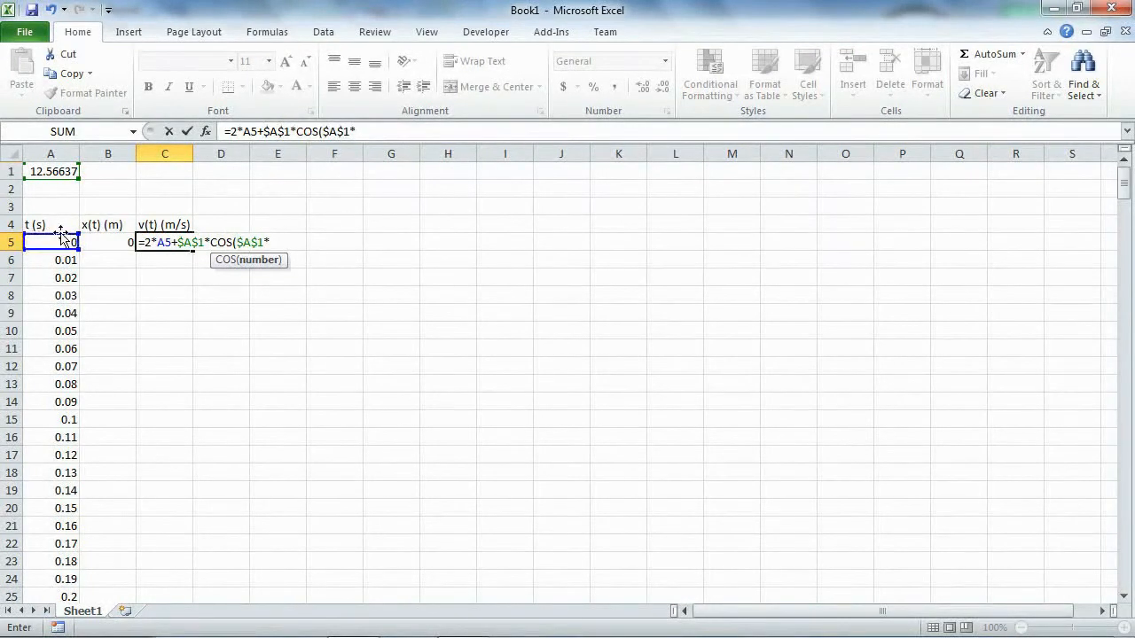
{"action": "left_click", "coordinate": [50, 242]}
{"action": "type", "text": ")"}
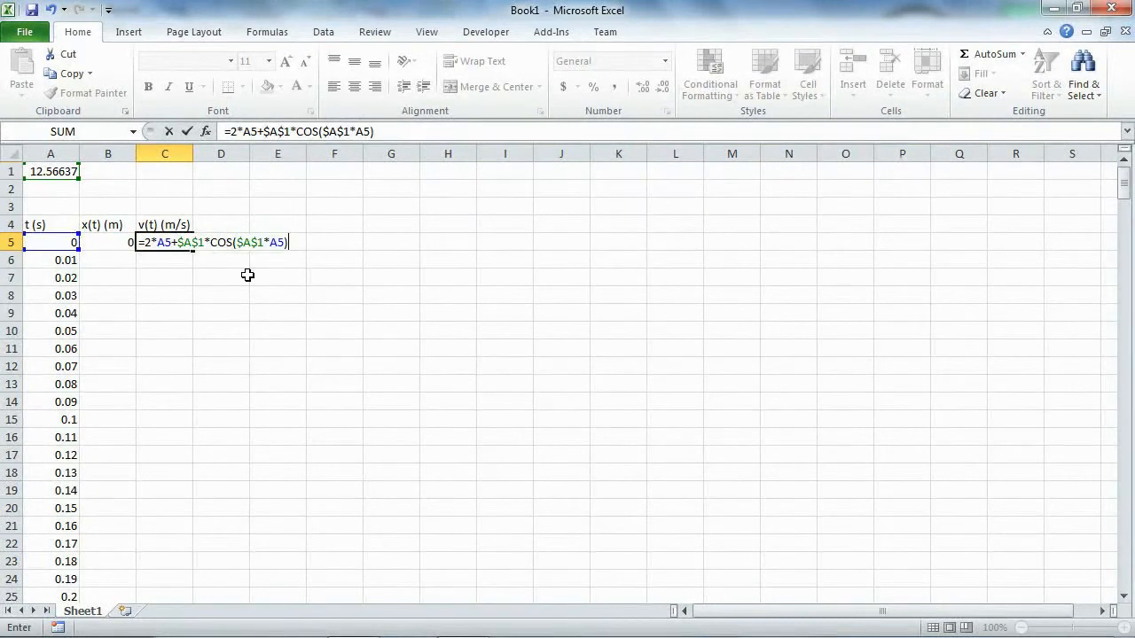
{"action": "key", "text": "Return"}
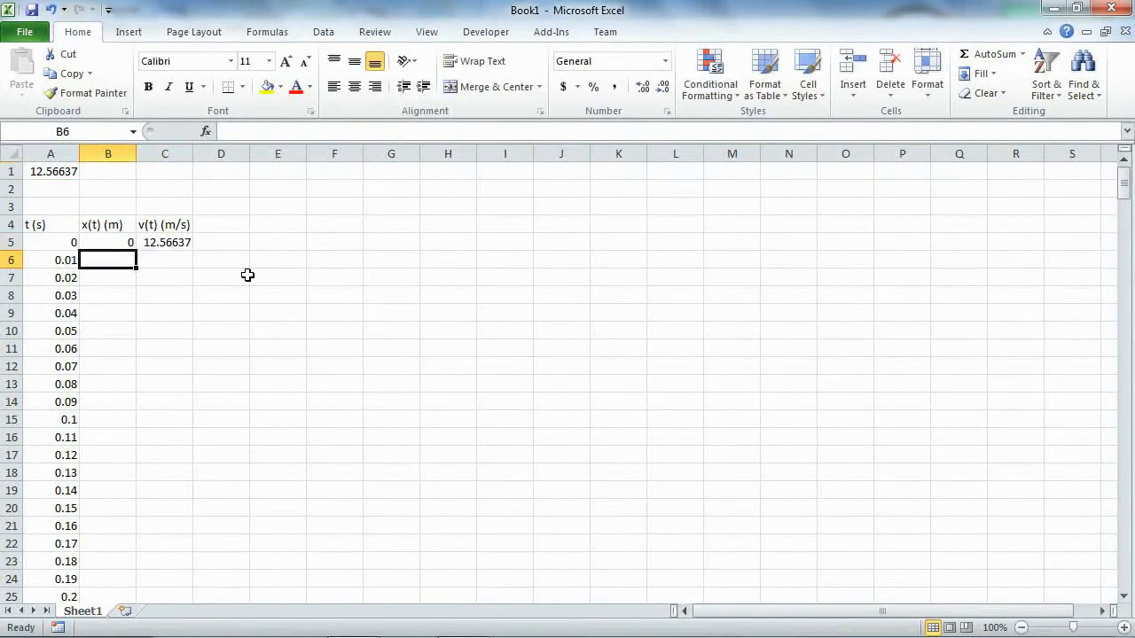
- Copy the position and velocity formulas in B5:C5 down to row 305, alongside the whole time series
{"action": "key", "text": "Up"}
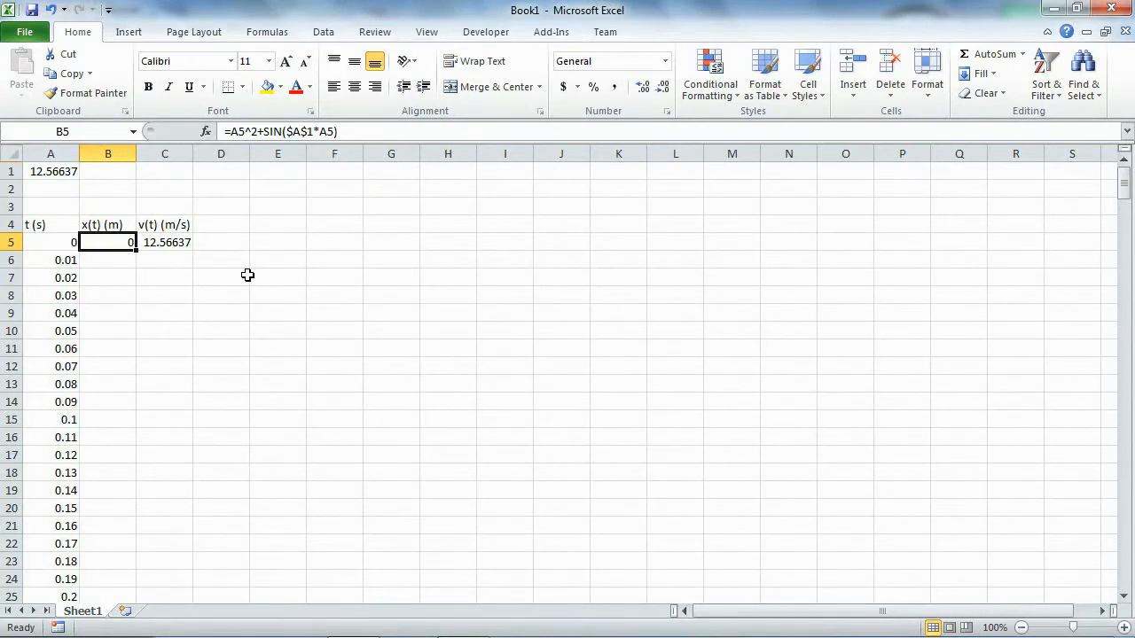
{"action": "key", "text": "Left"}
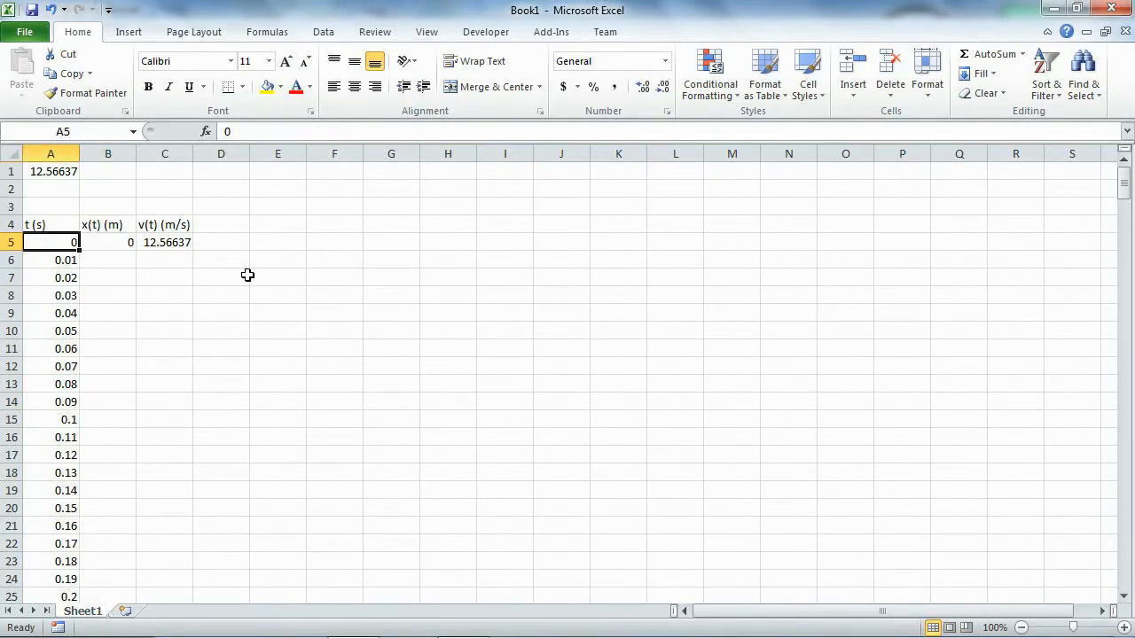
{"action": "key", "text": "Right"}
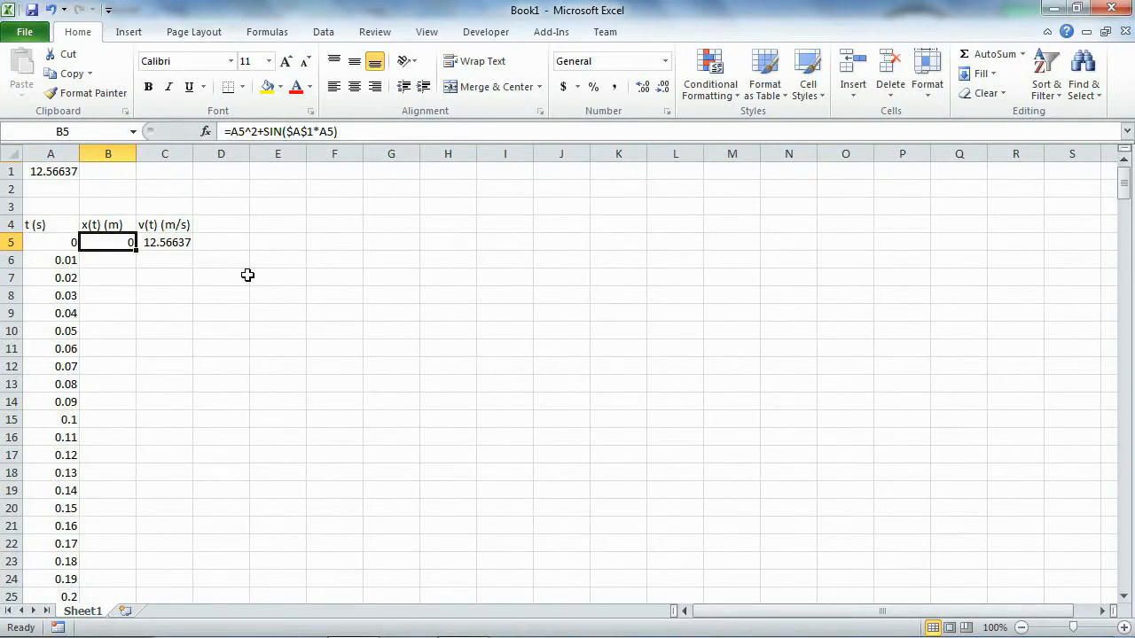
{"action": "key", "text": "shift+Right"}
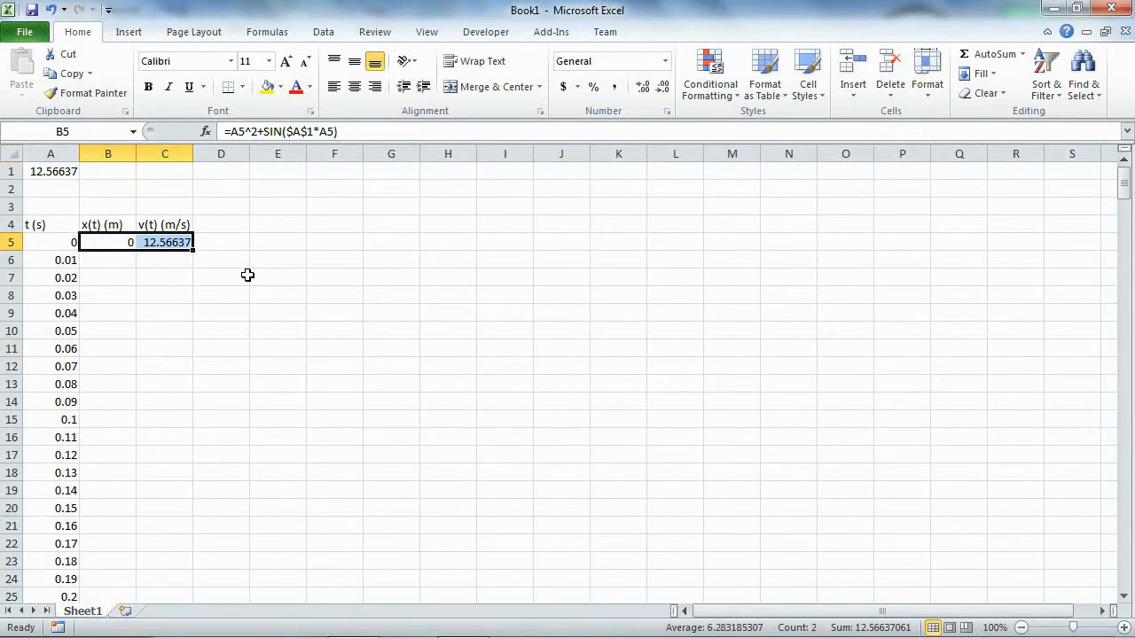
{"action": "key", "text": "ctrl+c"}
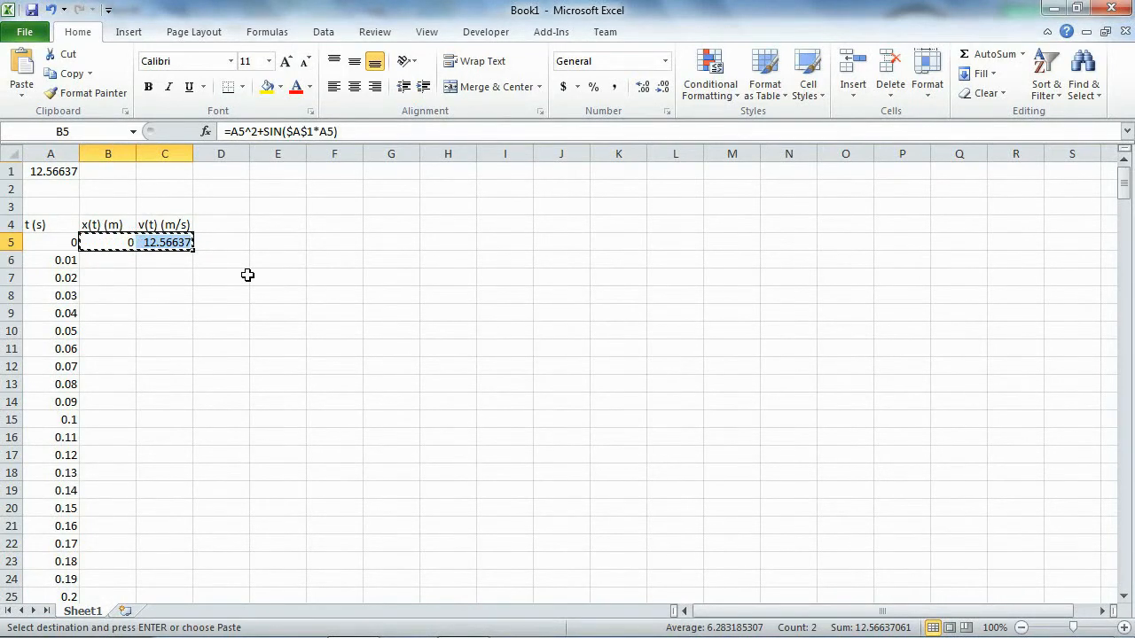
{"action": "key", "text": "Left"}
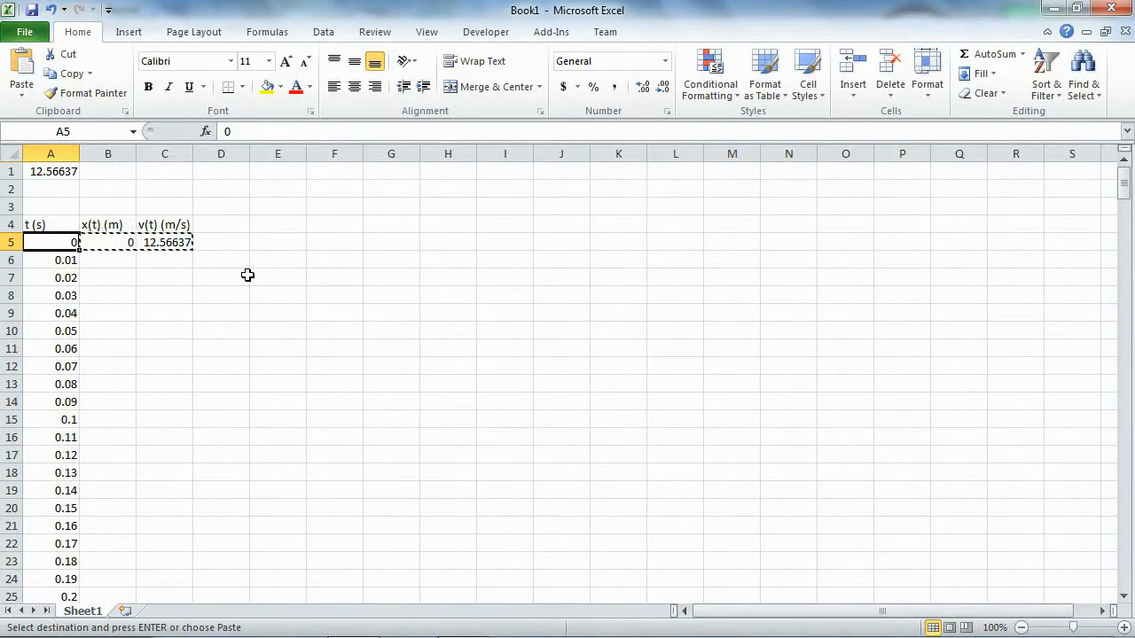
{"action": "key", "text": "ctrl+Down"}
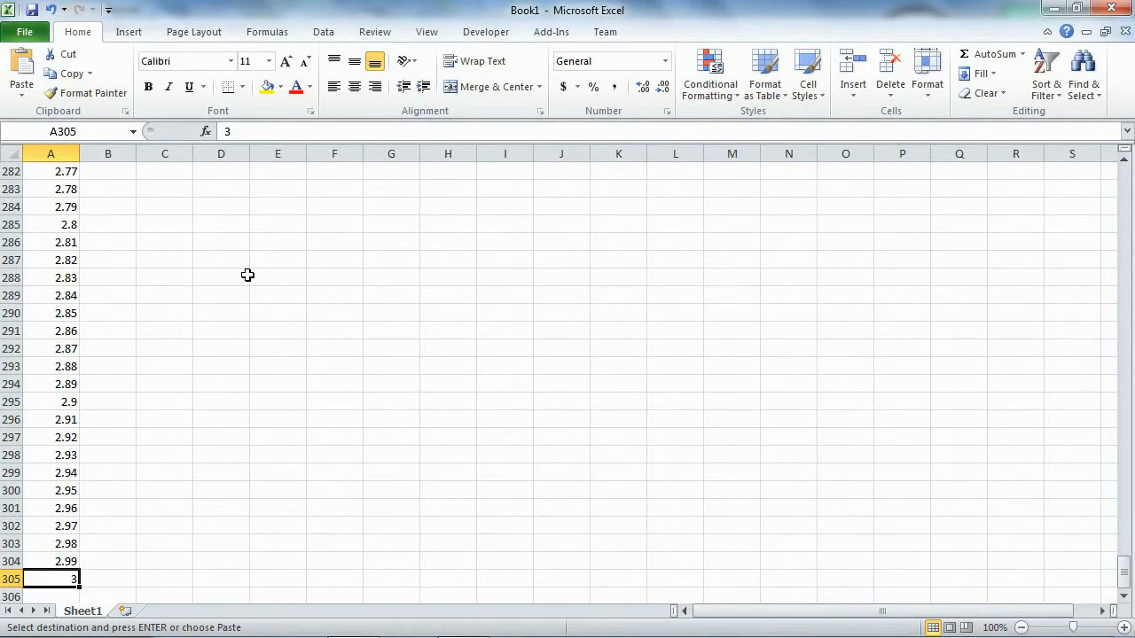
{"action": "key", "text": "Right"}
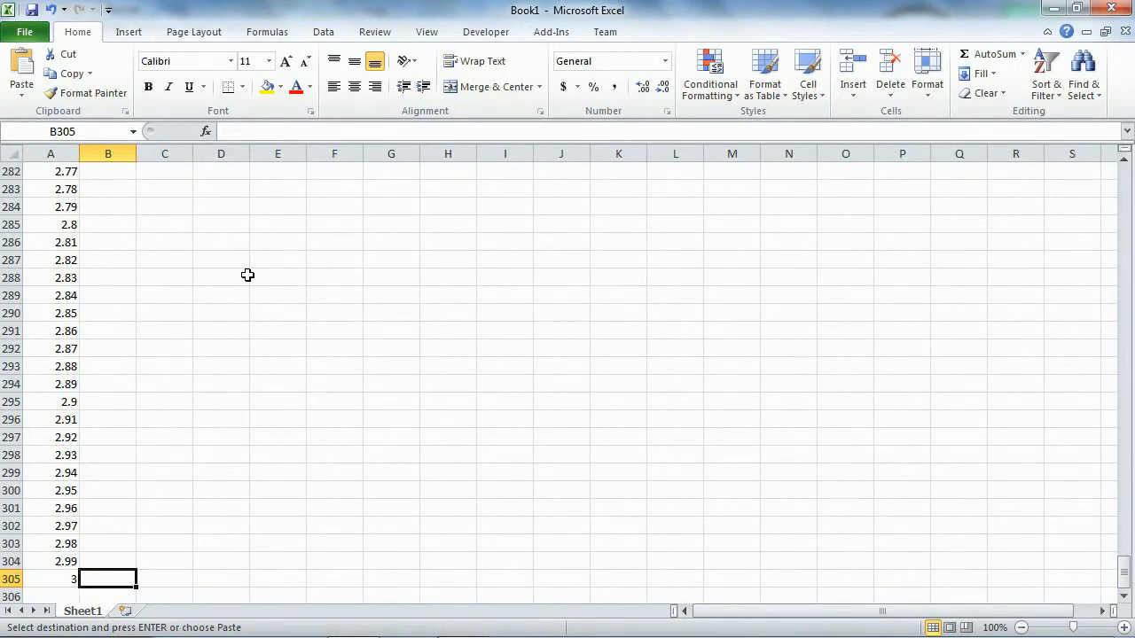
{"action": "key", "text": "shift+Right"}
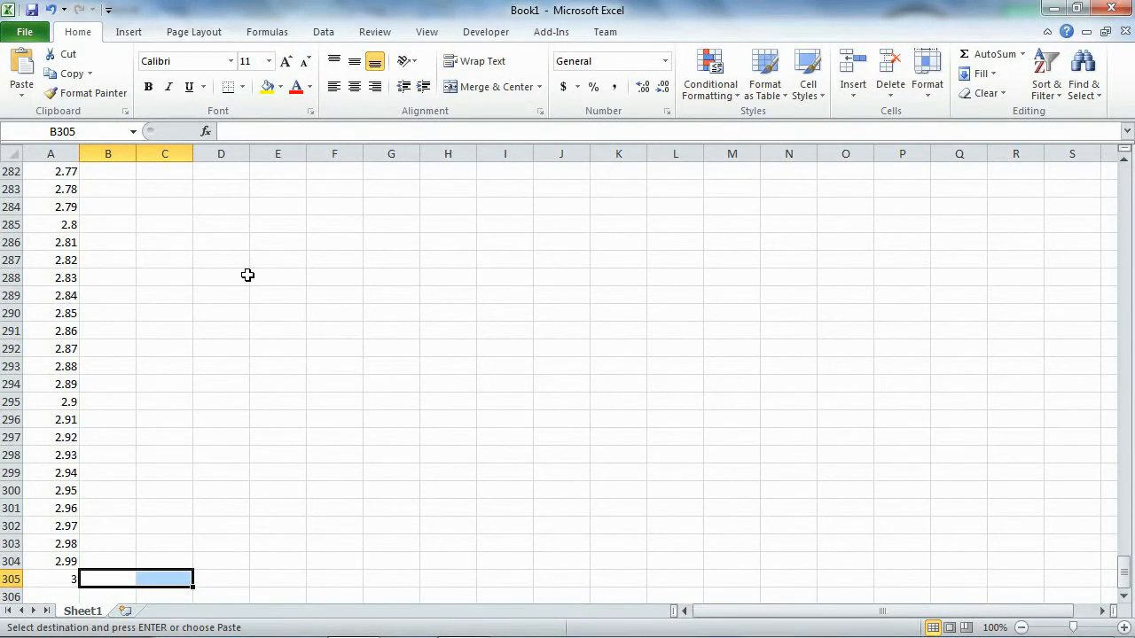
{"action": "key", "text": "ctrl+shift+Up"}
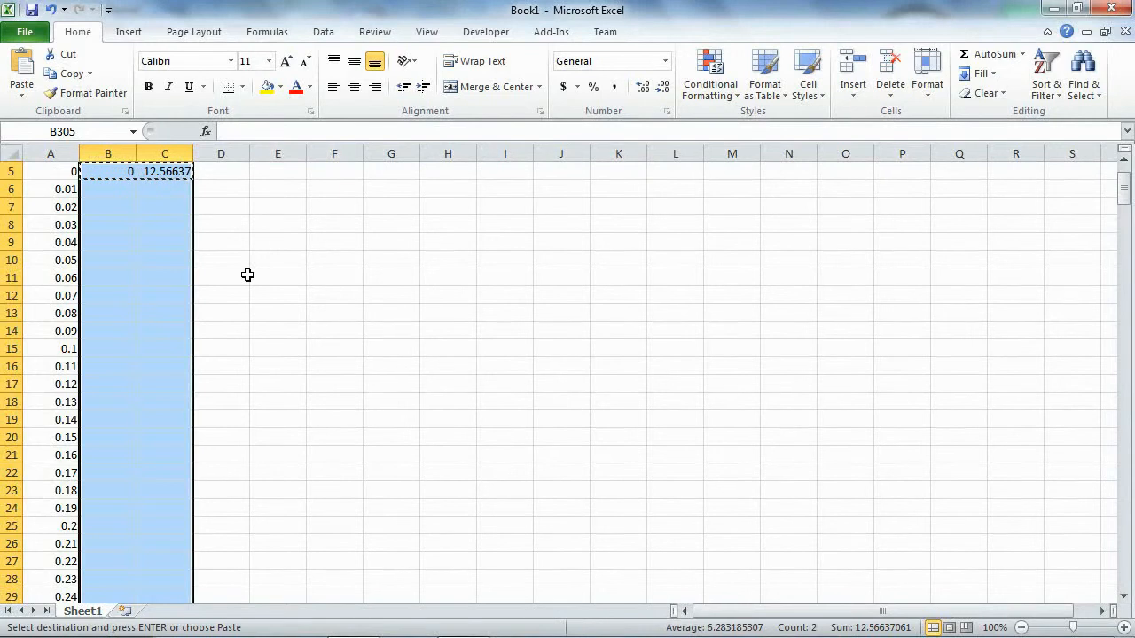
{"action": "key", "text": "ctrl+v"}
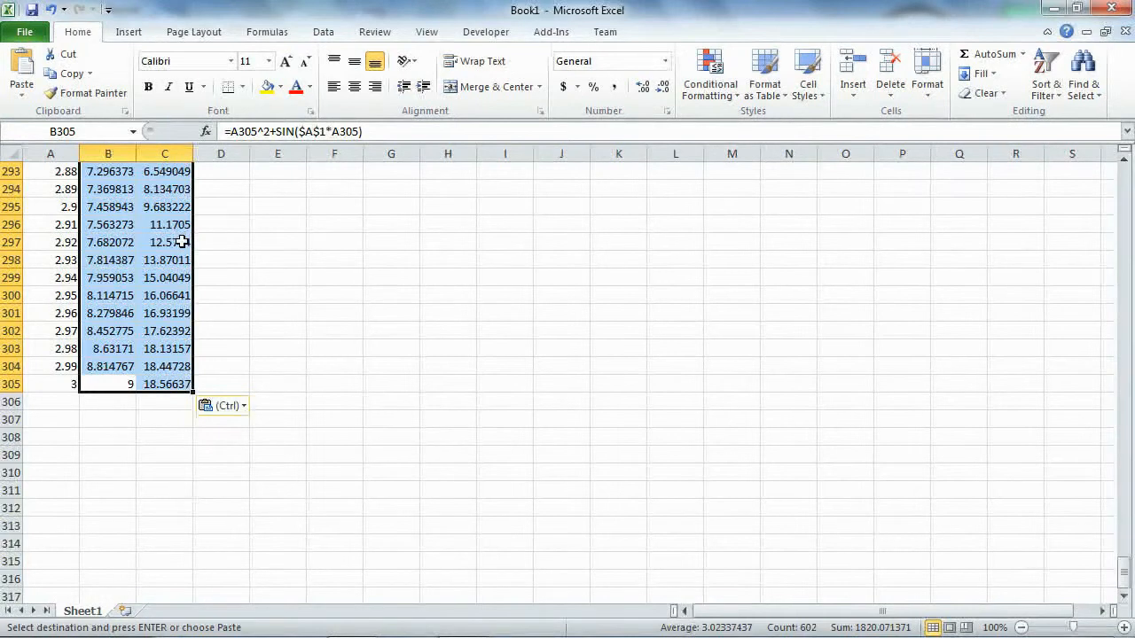
{"action": "scroll", "coordinate": [182, 242], "scroll_direction": "up", "scroll_amount": 3}
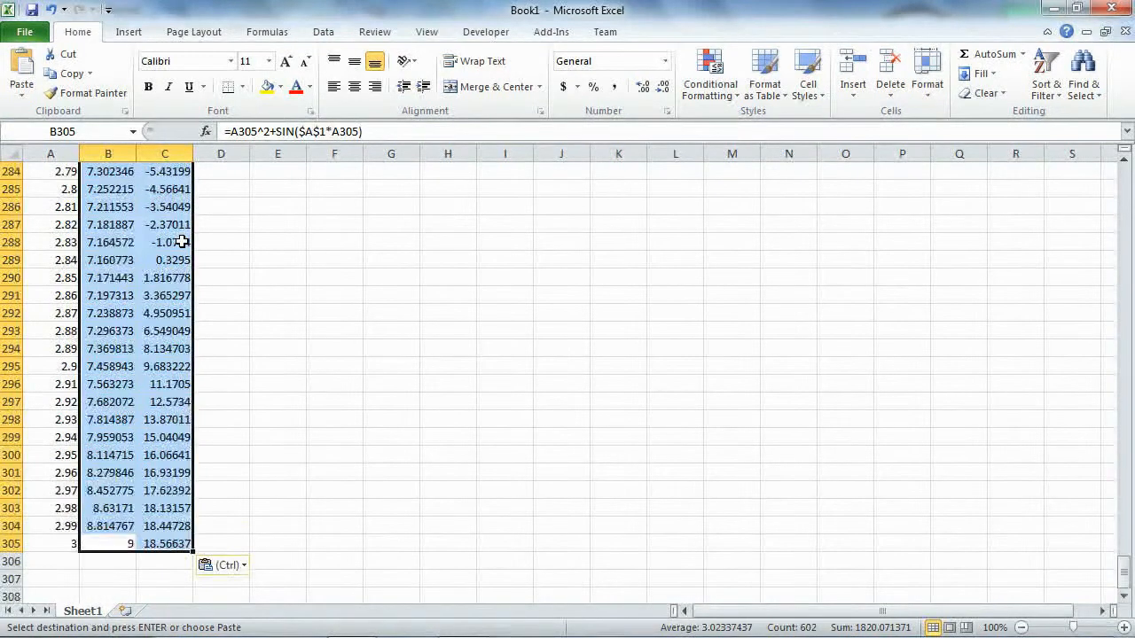
{"action": "scroll", "coordinate": [182, 242], "scroll_direction": "up", "scroll_amount": 20}
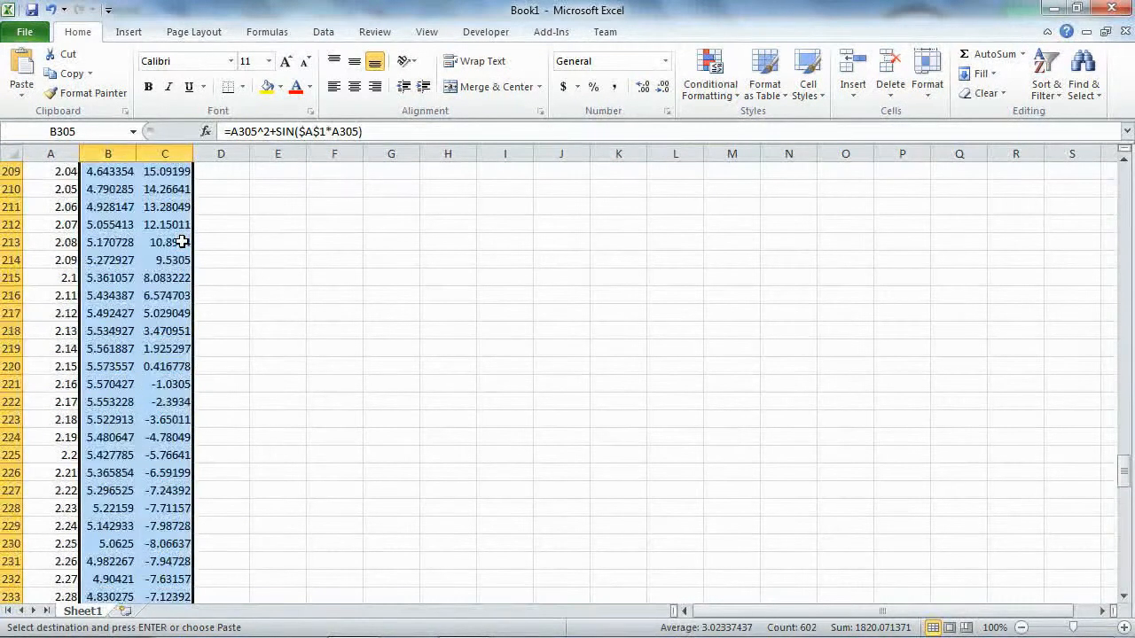
{"action": "scroll", "coordinate": [168, 266], "scroll_direction": "up", "scroll_amount": 5}
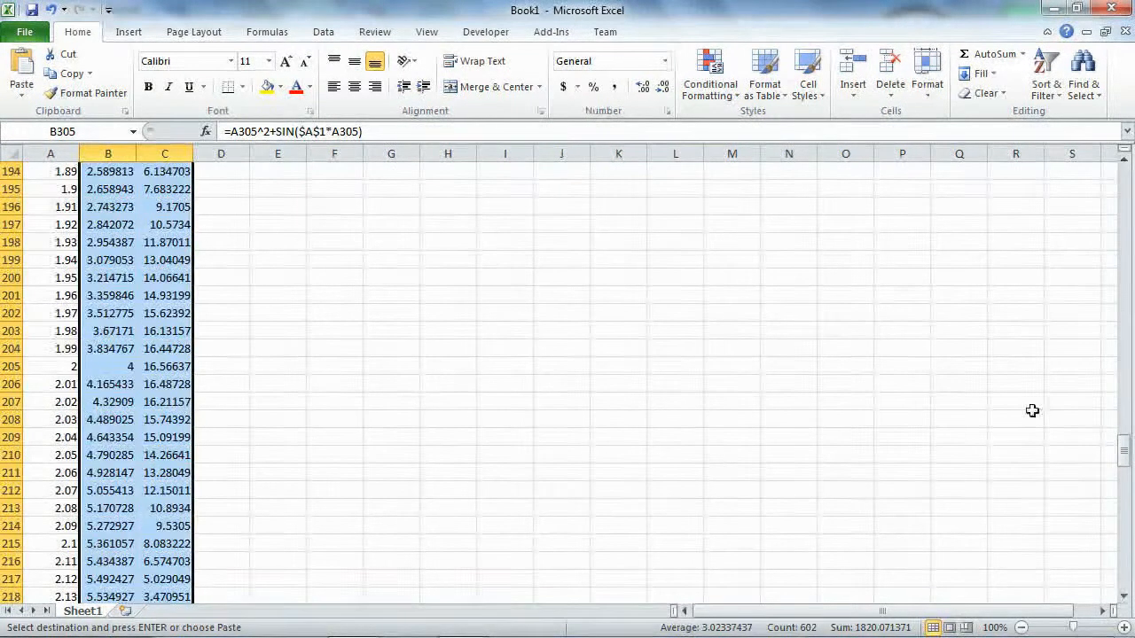
- Insert a scatter chart with smooth lines and no markers from the time, position and velocity data in A4:C305
{"action": "left_click_drag", "start_coordinate": [1126, 448], "coordinate": [1105, 166]}
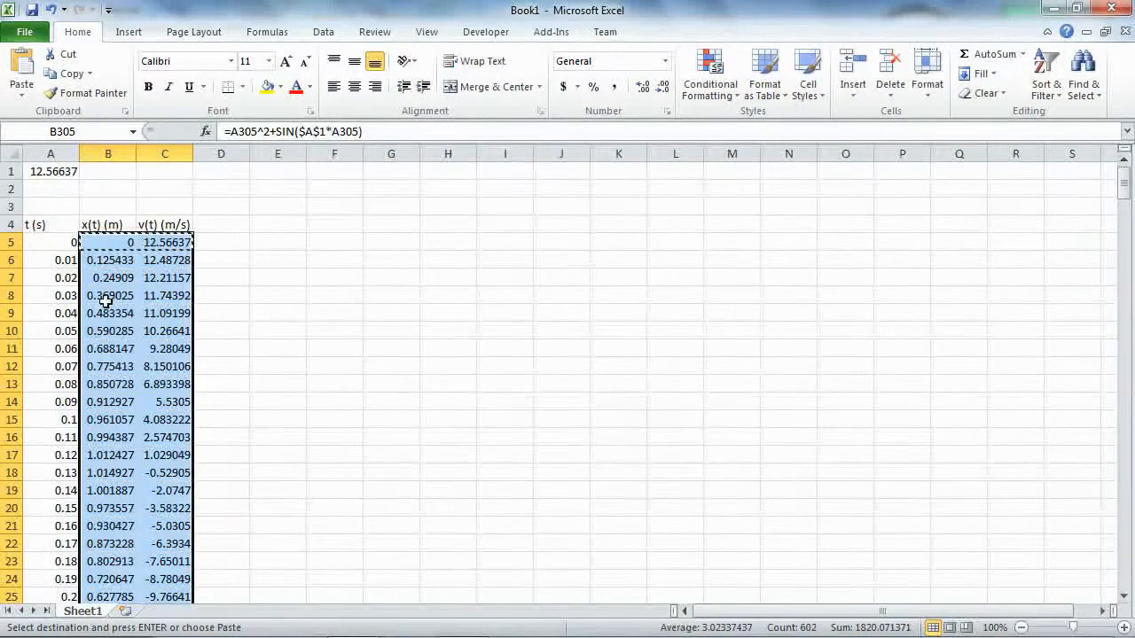
{"action": "left_click", "coordinate": [38, 226]}
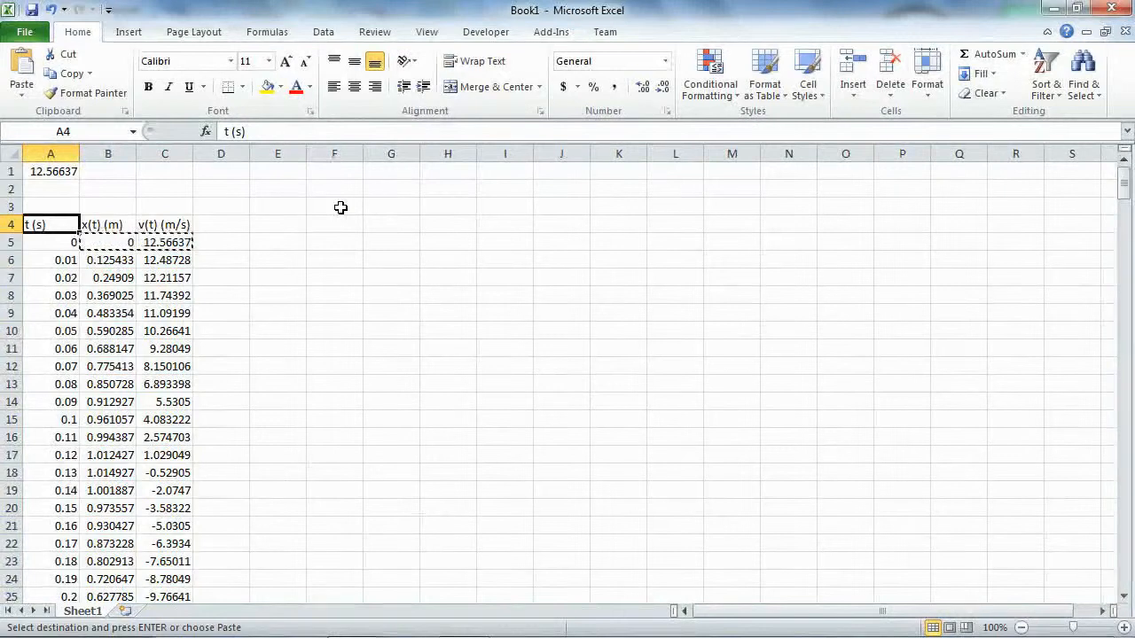
{"action": "key", "text": "shift+Right"}
{"action": "key", "text": "shift+Right"}
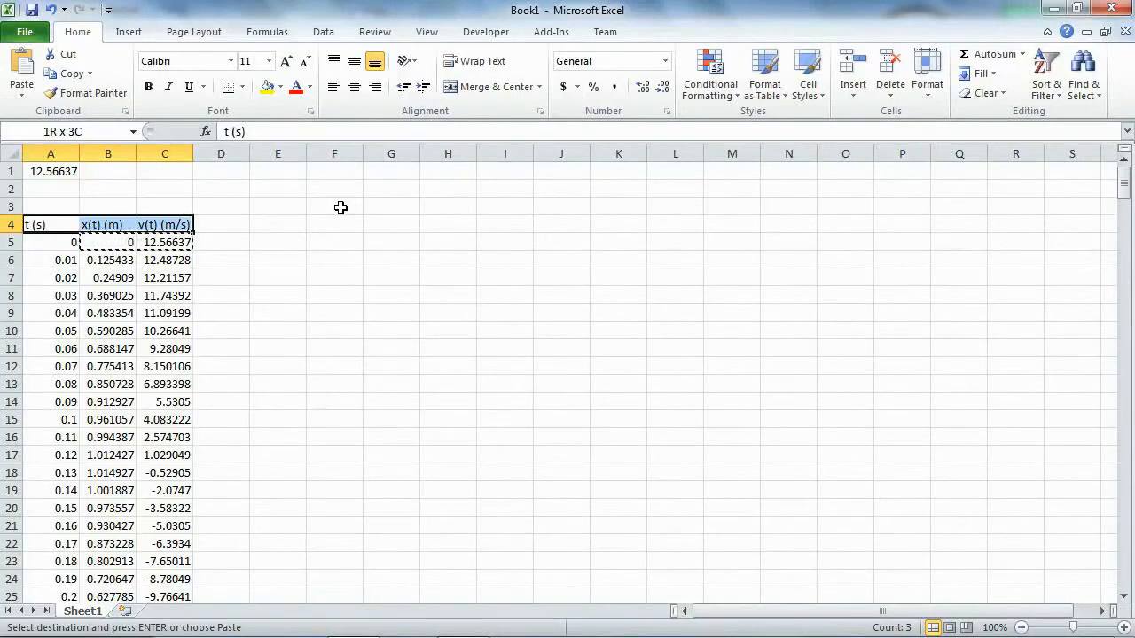
{"action": "key", "text": "ctrl+shift+Down"}
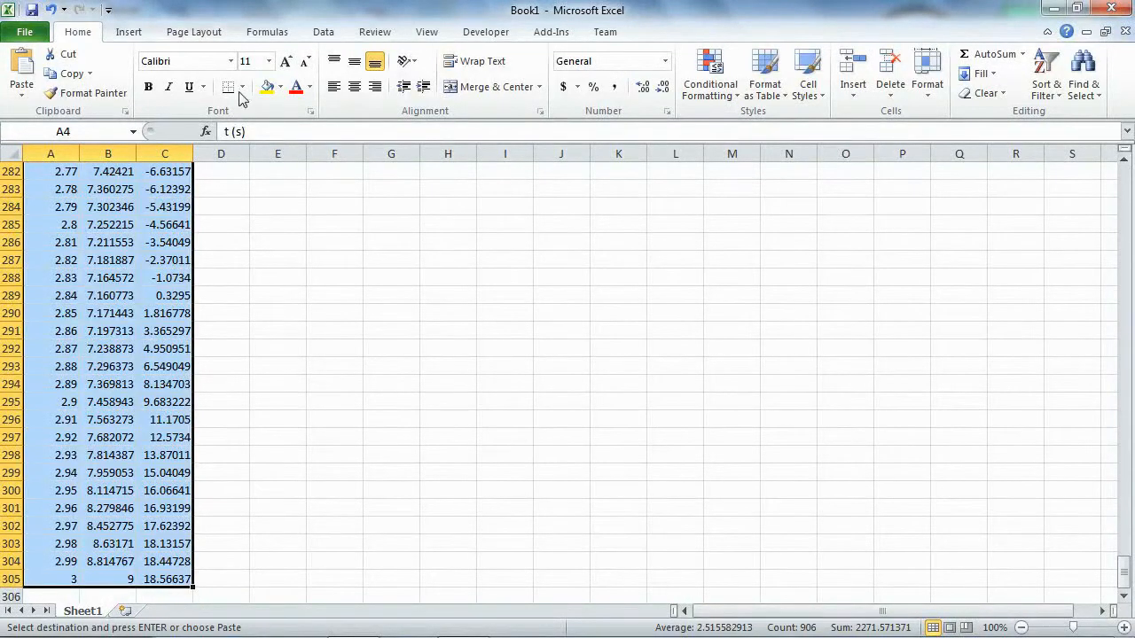
{"action": "left_click", "coordinate": [129, 31]}
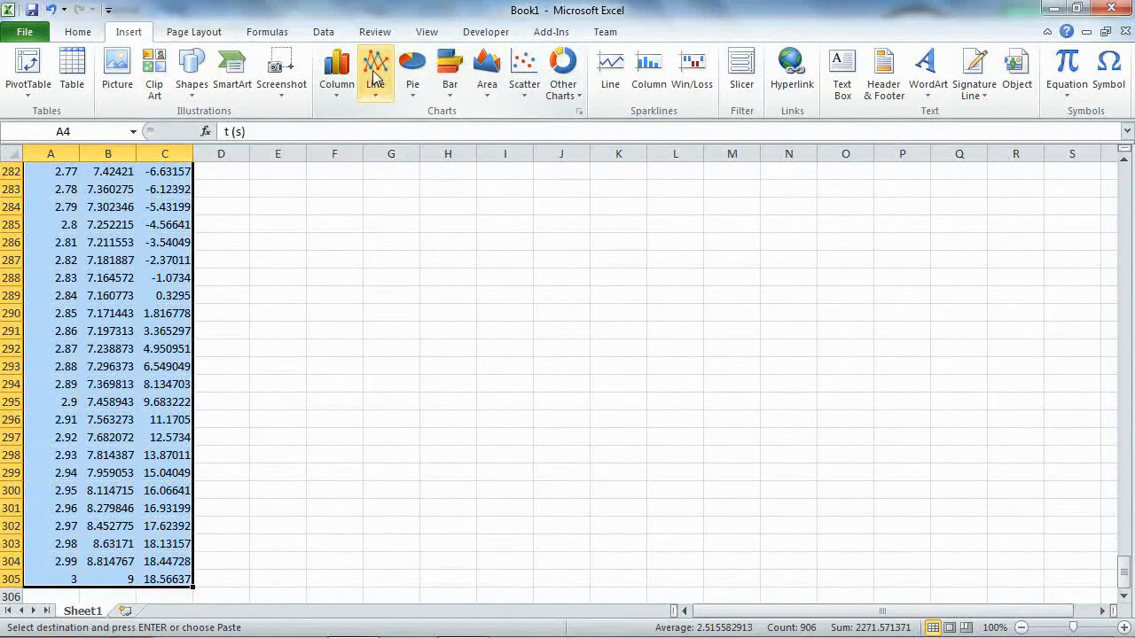
{"action": "left_click", "coordinate": [525, 75]}
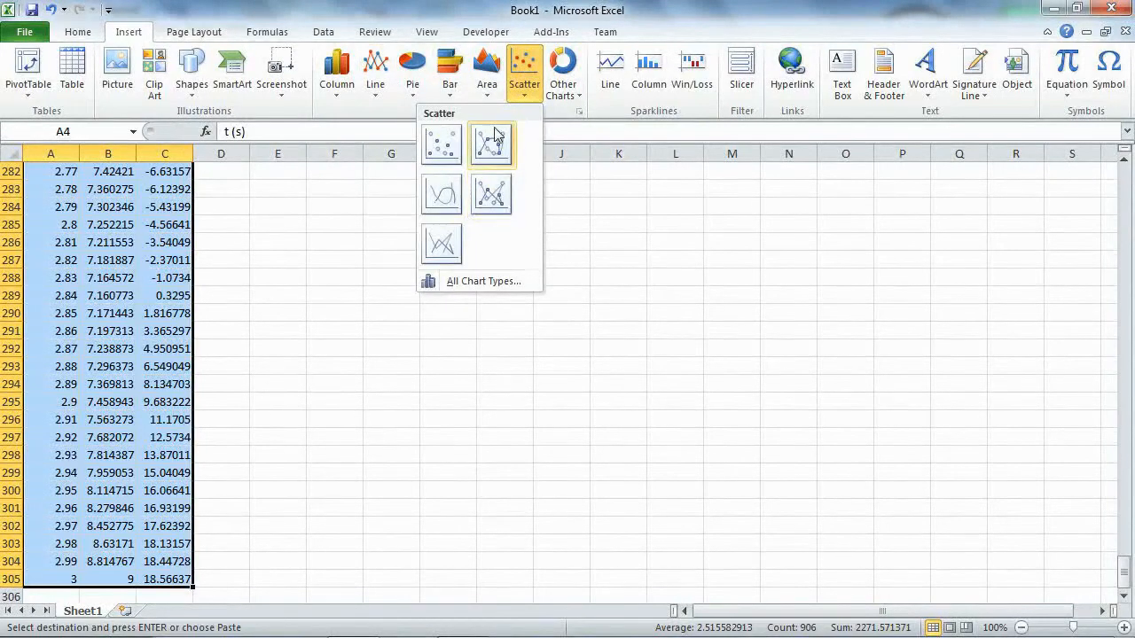
{"action": "left_click", "coordinate": [443, 197]}
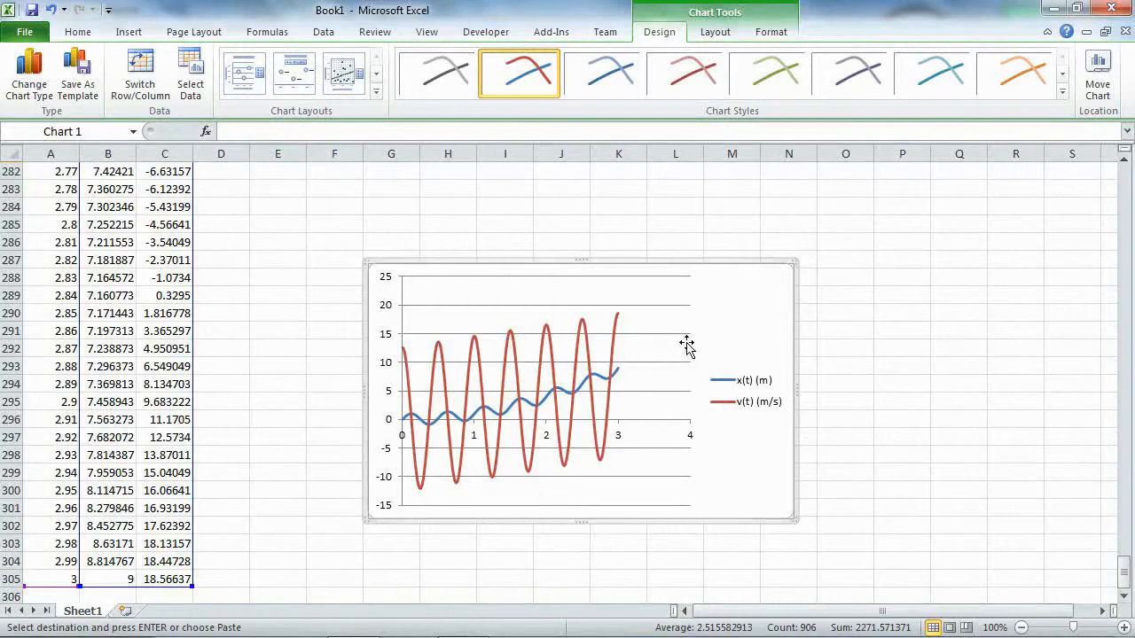
- Move the scatter chart to a new sheet named Chart1
{"action": "right_click", "coordinate": [728, 317]}
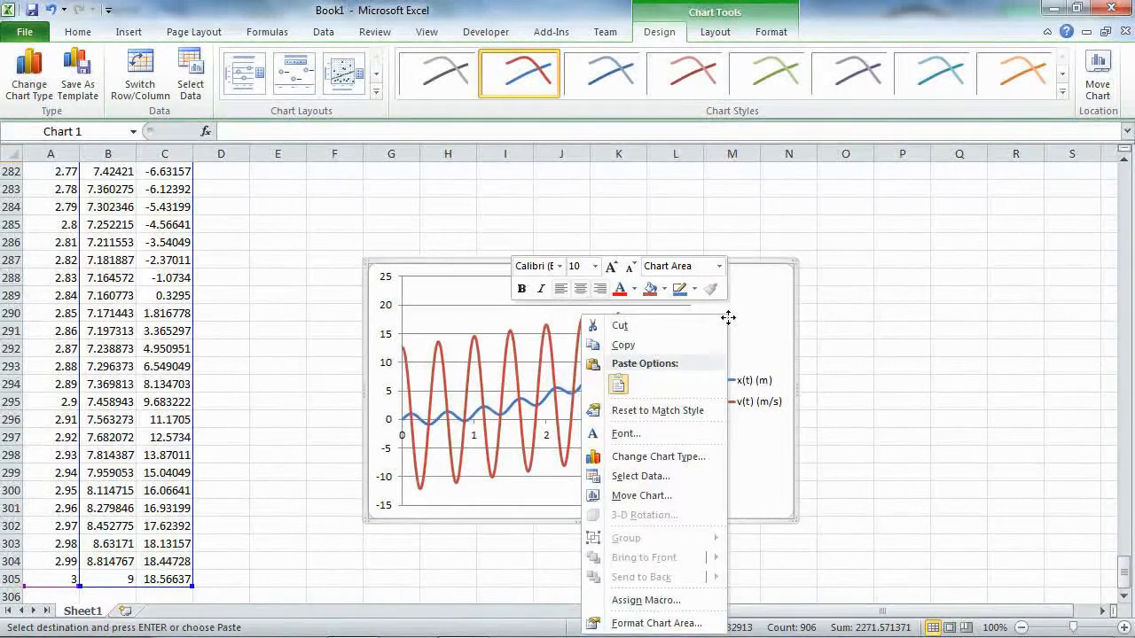
{"action": "left_click", "coordinate": [654, 497]}
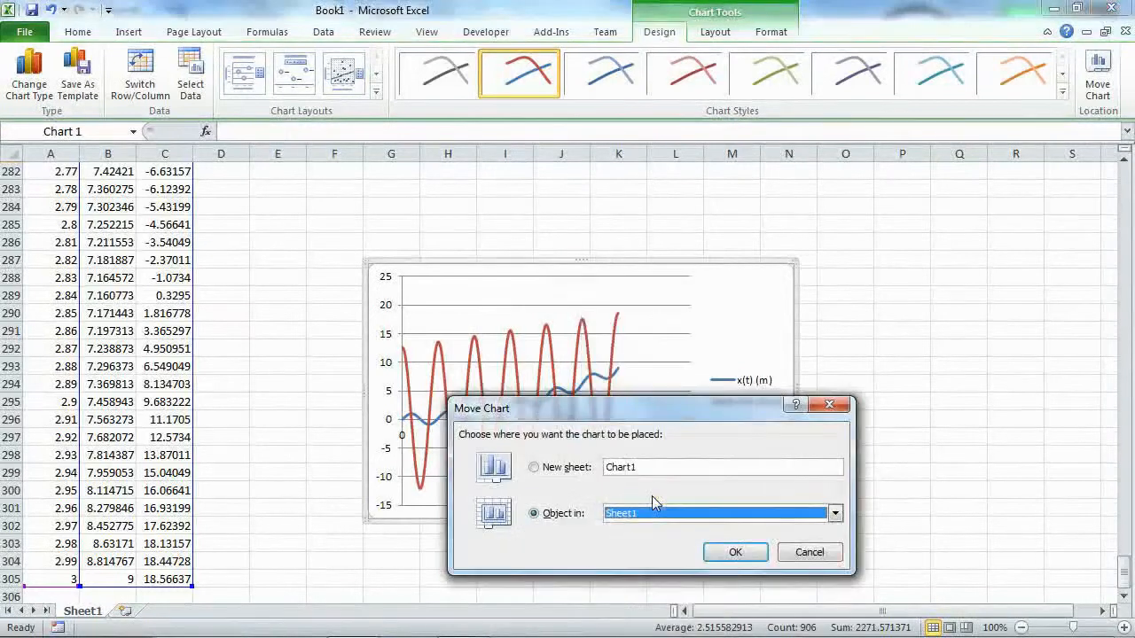
{"action": "left_click", "coordinate": [535, 469]}
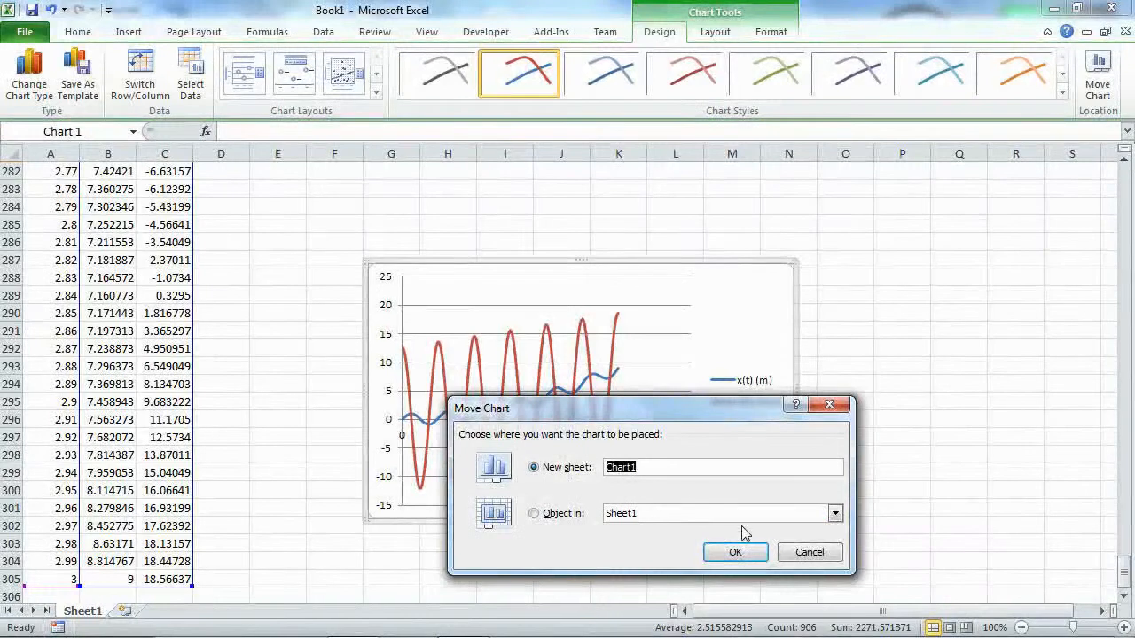
{"action": "left_click", "coordinate": [735, 553]}
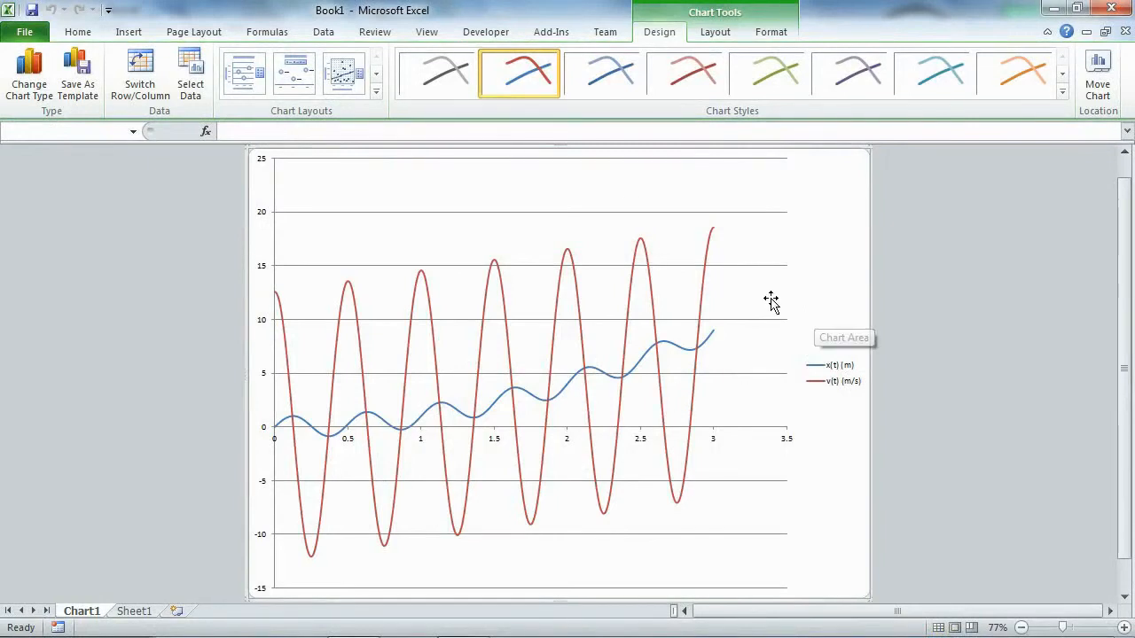
- Add a title above the chart reading "Excel Example of Graphing"
{"action": "left_click", "coordinate": [715, 33]}
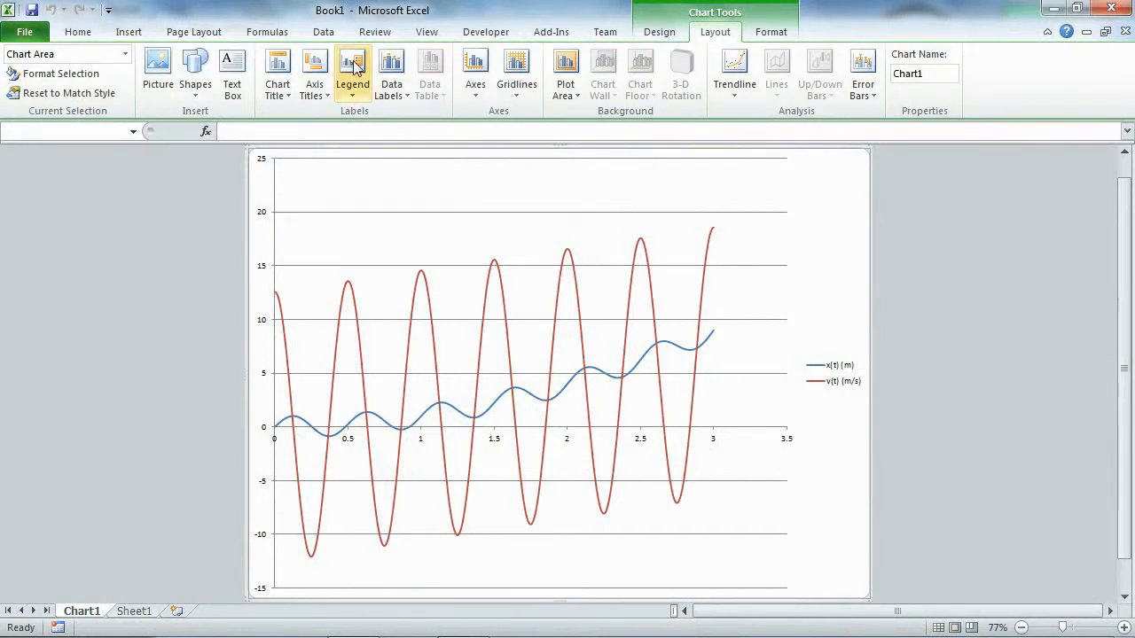
{"action": "left_click", "coordinate": [277, 75]}
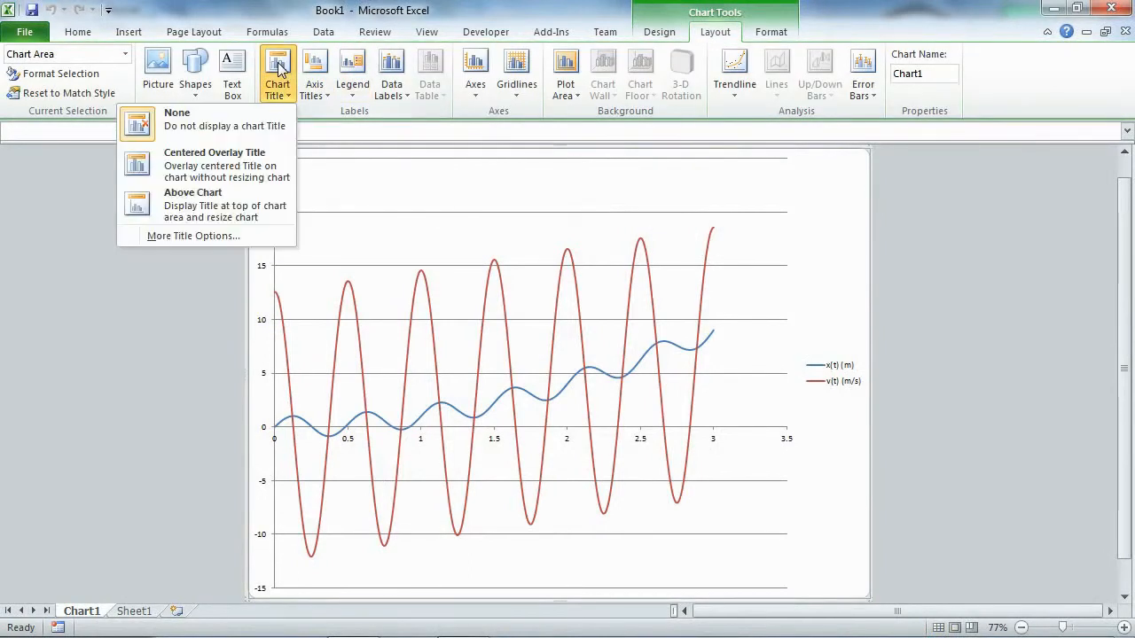
{"action": "left_click", "coordinate": [205, 207]}
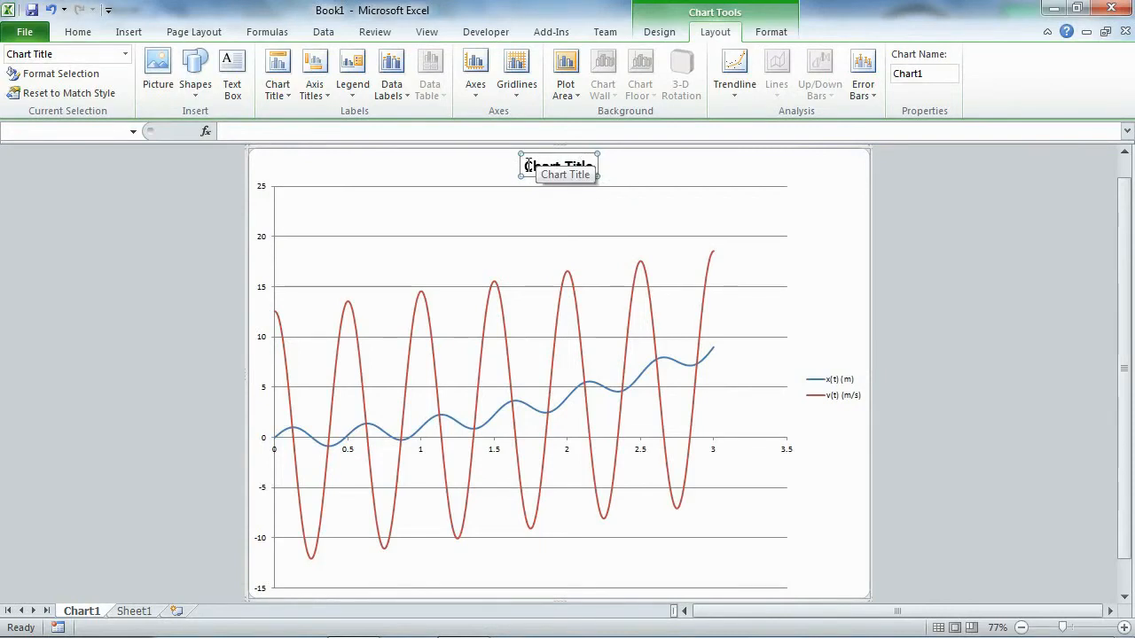
{"action": "left_click_drag", "start_coordinate": [526, 164], "coordinate": [594, 165]}
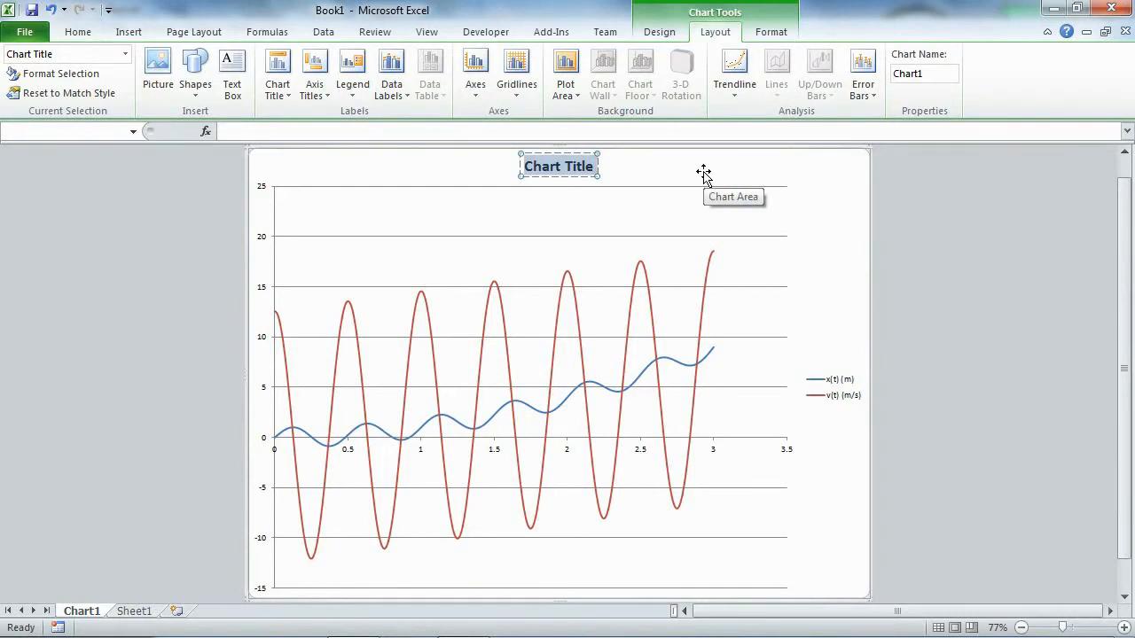
{"action": "type", "text": "Excel"}
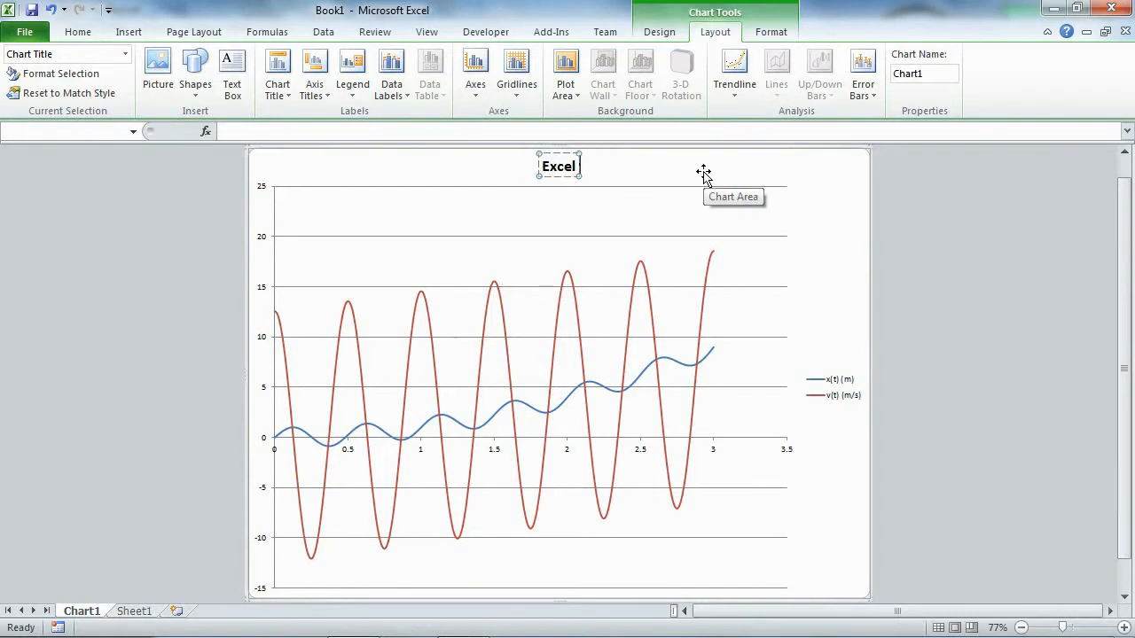
{"action": "type", "text": "Ex"}
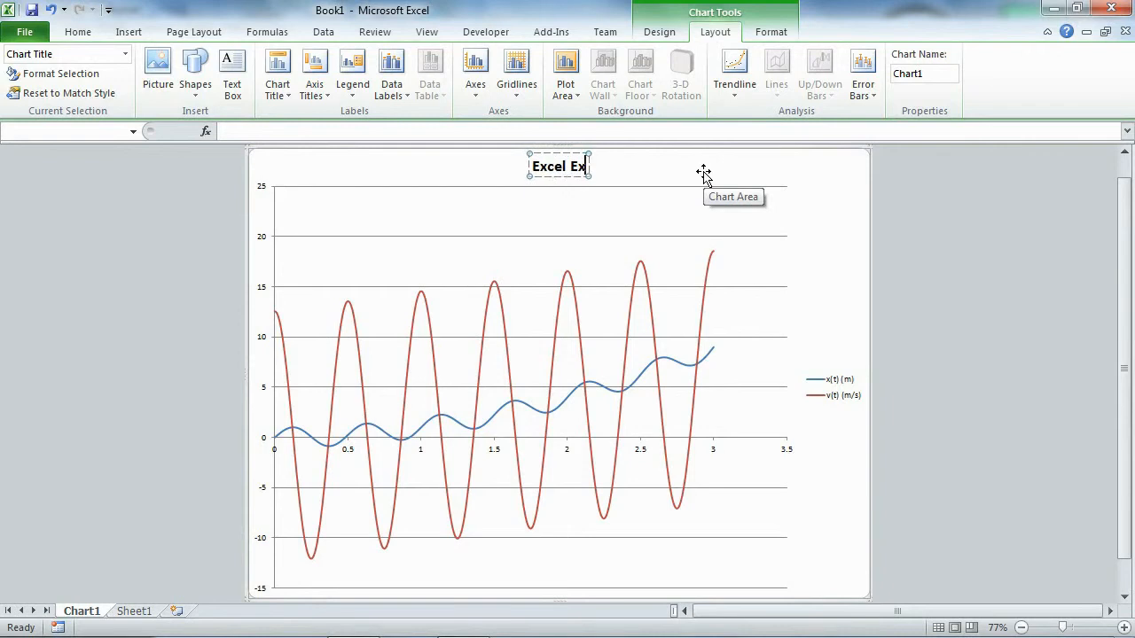
{"action": "type", "text": "ample o"}
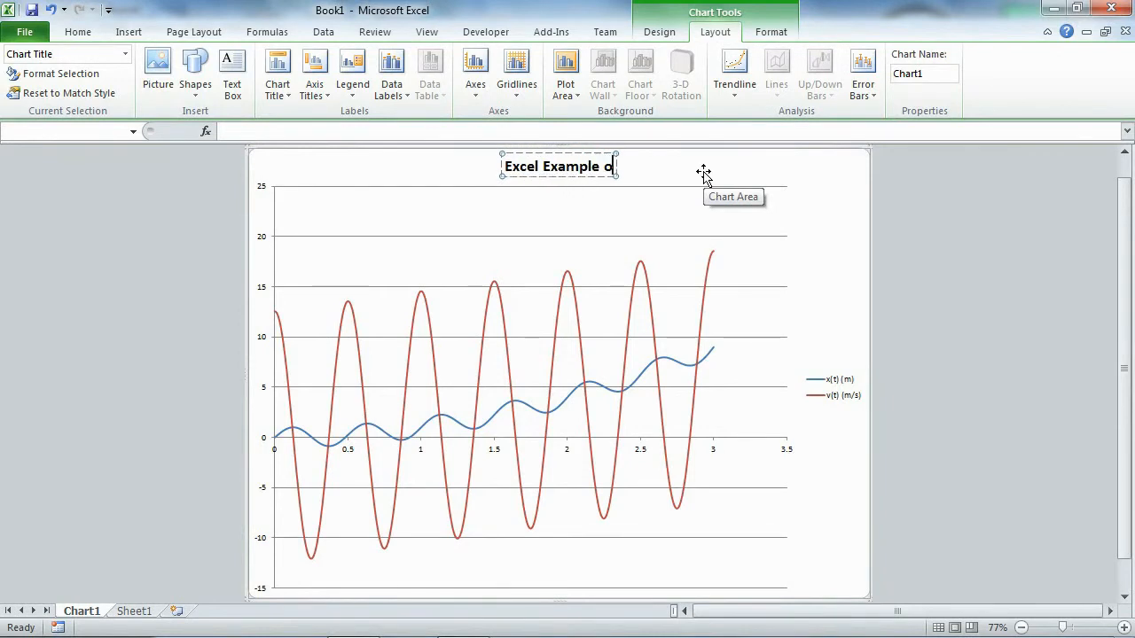
{"action": "type", "text": "f Graphing"}
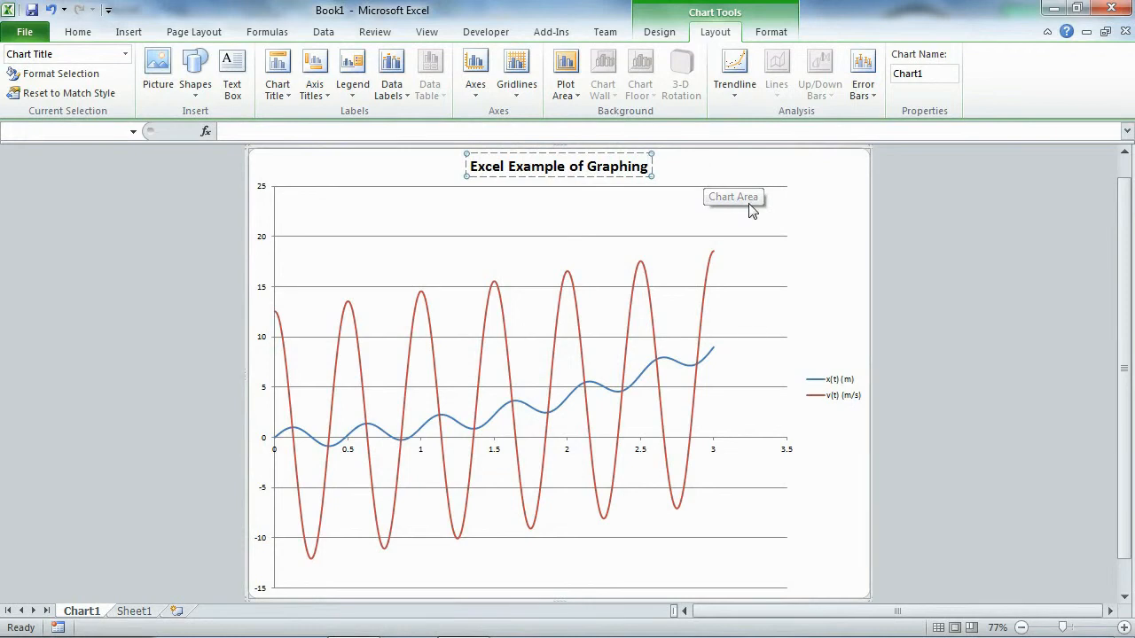
{"action": "left_click", "coordinate": [797, 175]}
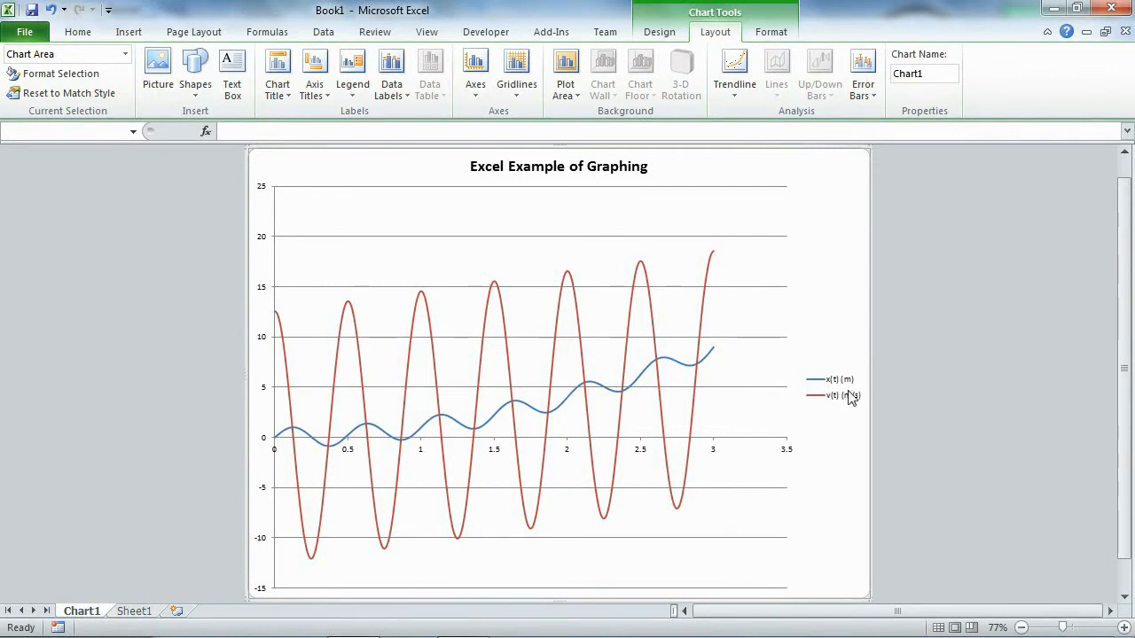
- Place the chart legend below the plot with the Show Legend at Bottom option
{"action": "left_click", "coordinate": [351, 71]}
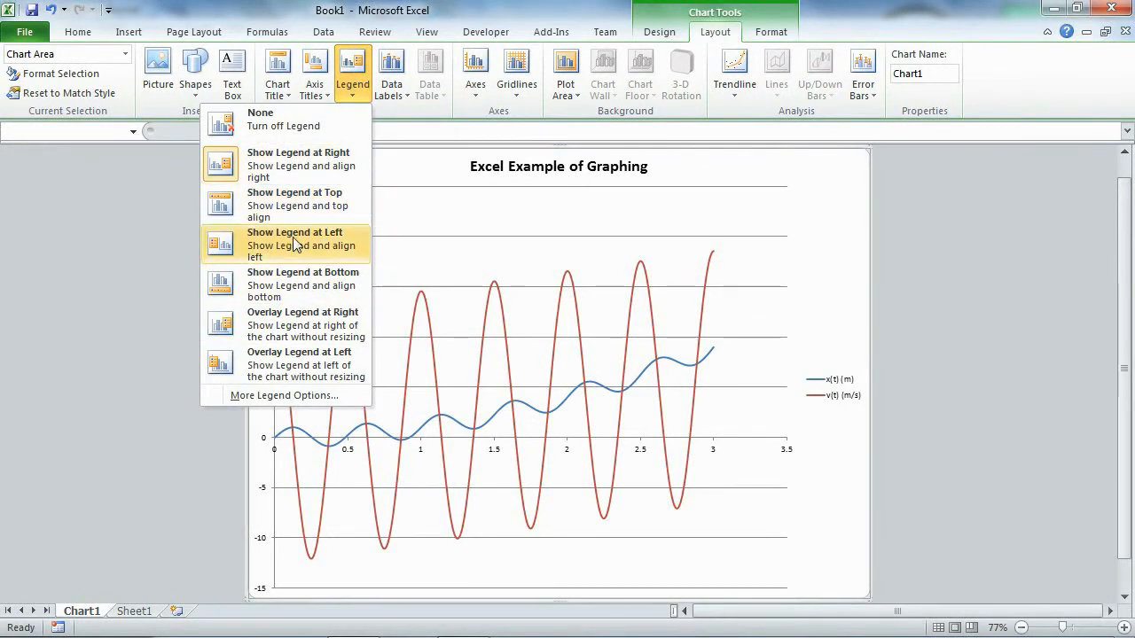
{"action": "left_click", "coordinate": [301, 278]}
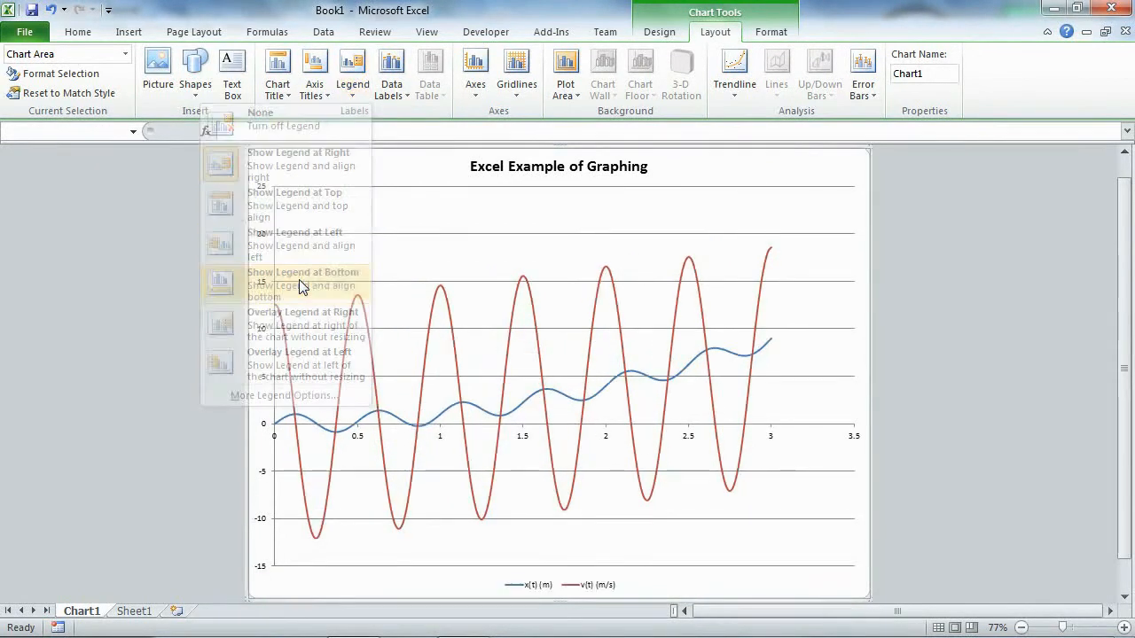
{"action": "scroll", "coordinate": [417, 309], "scroll_direction": "down", "scroll_amount": 3}
{"action": "scroll", "coordinate": [422, 306], "scroll_direction": "up", "scroll_amount": 3}
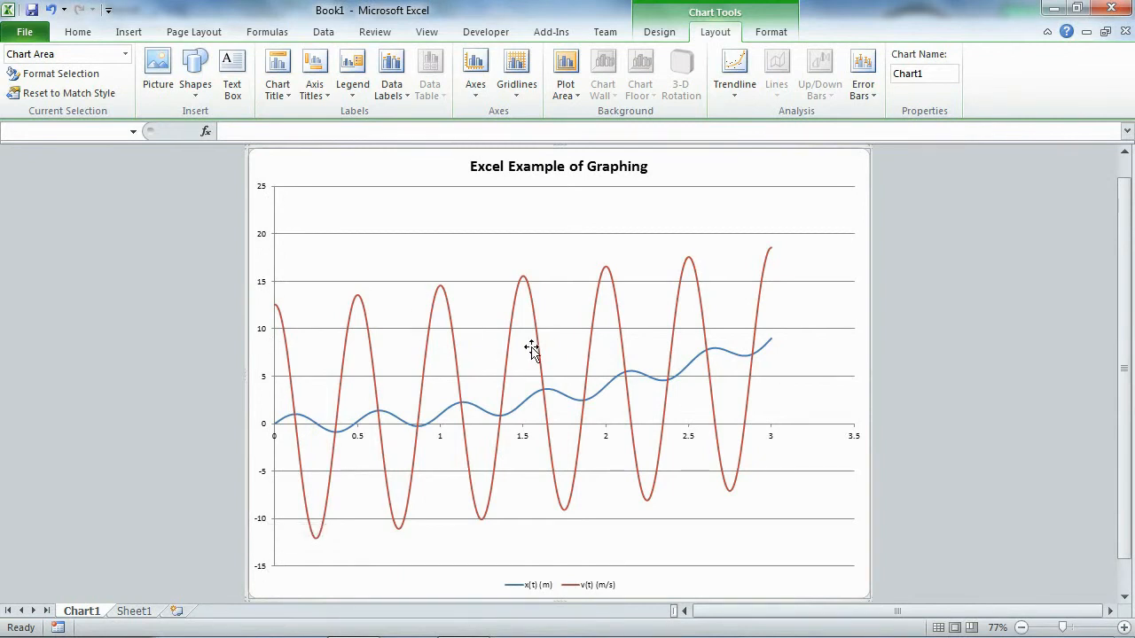
- Plot the v(t) (m/s) data series on the secondary axis
{"action": "mouse_move", "coordinate": [540, 353]}
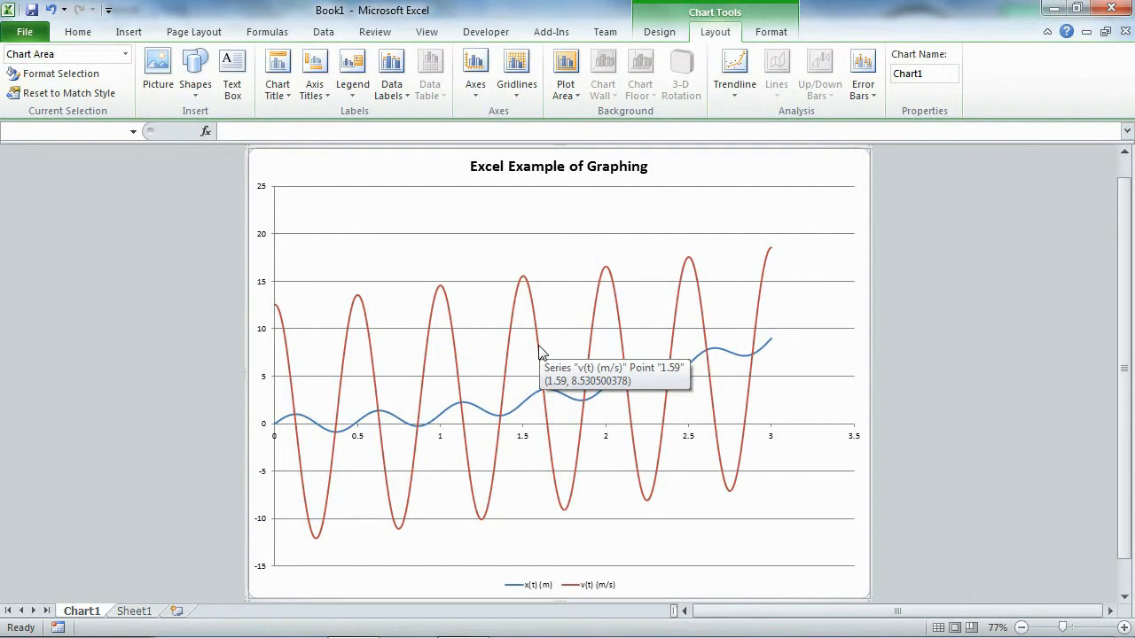
{"action": "left_click", "coordinate": [541, 353]}
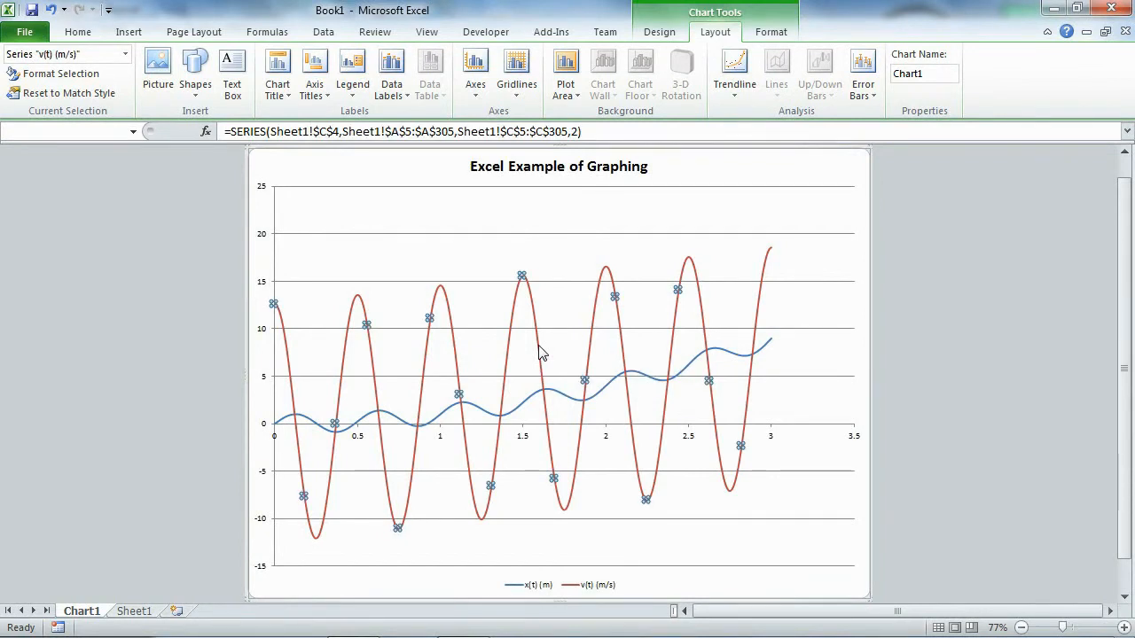
{"action": "right_click", "coordinate": [541, 352]}
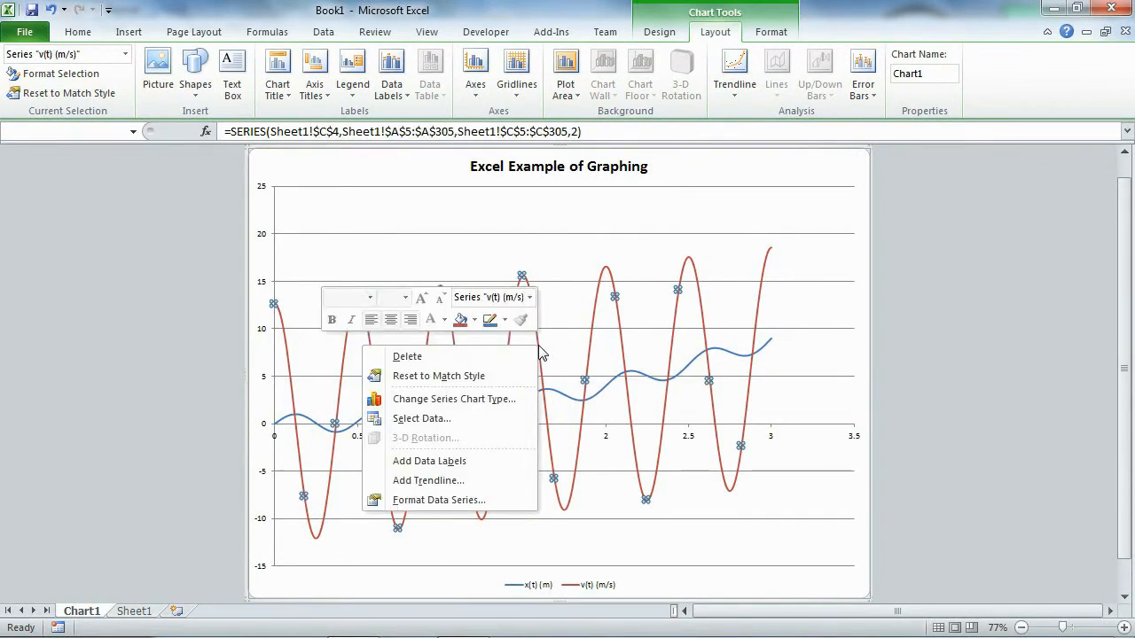
{"action": "left_click", "coordinate": [448, 502]}
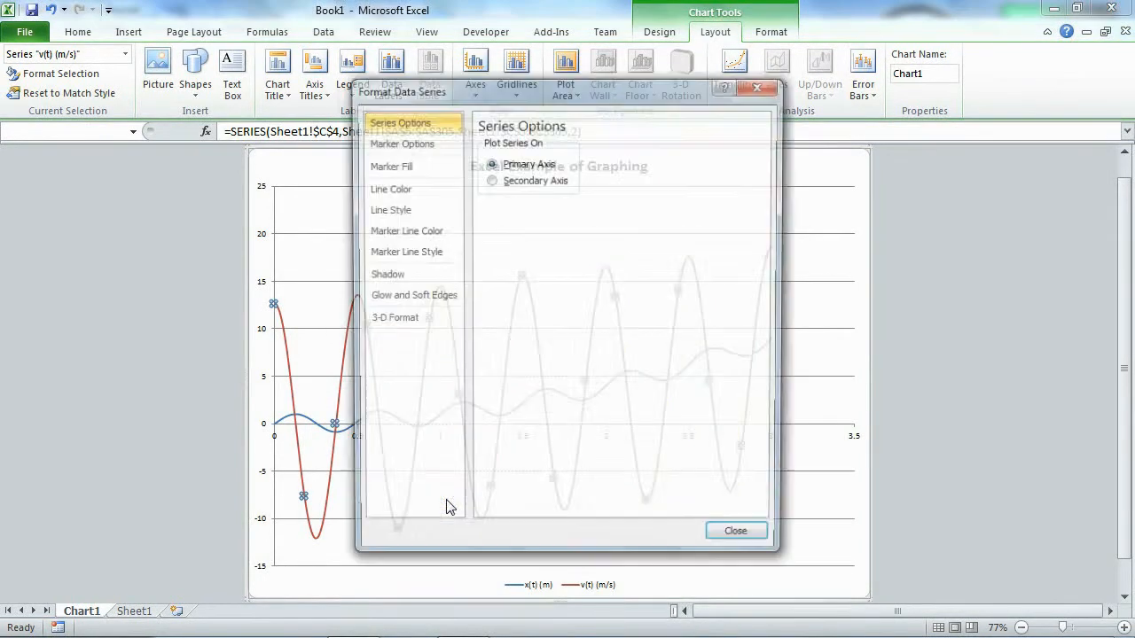
{"action": "left_click", "coordinate": [491, 180]}
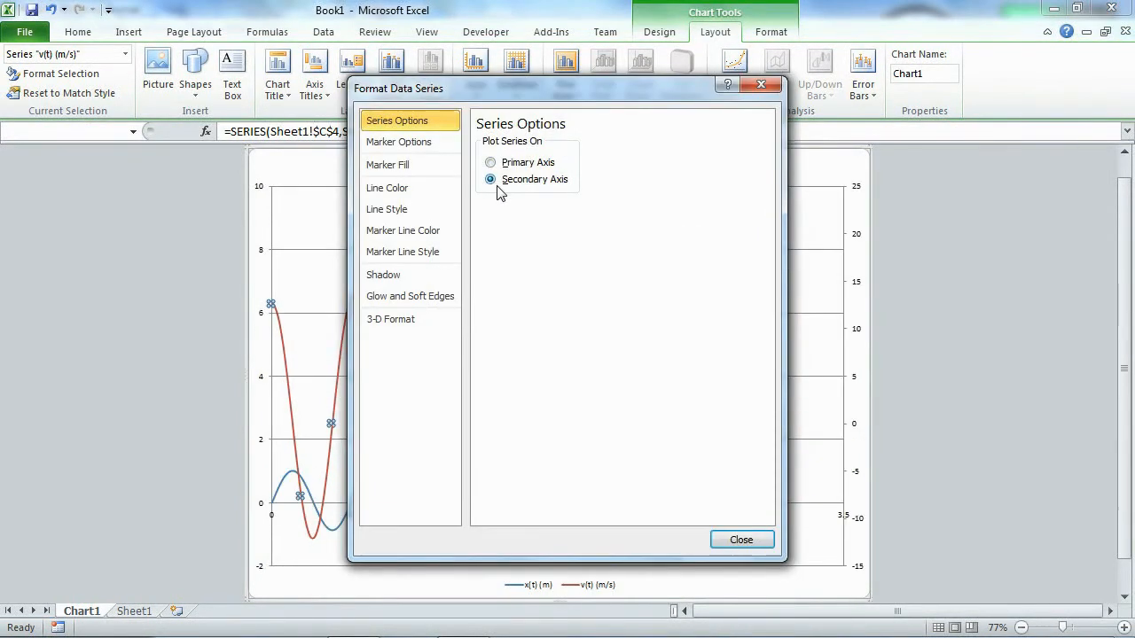
{"action": "left_click", "coordinate": [740, 541]}
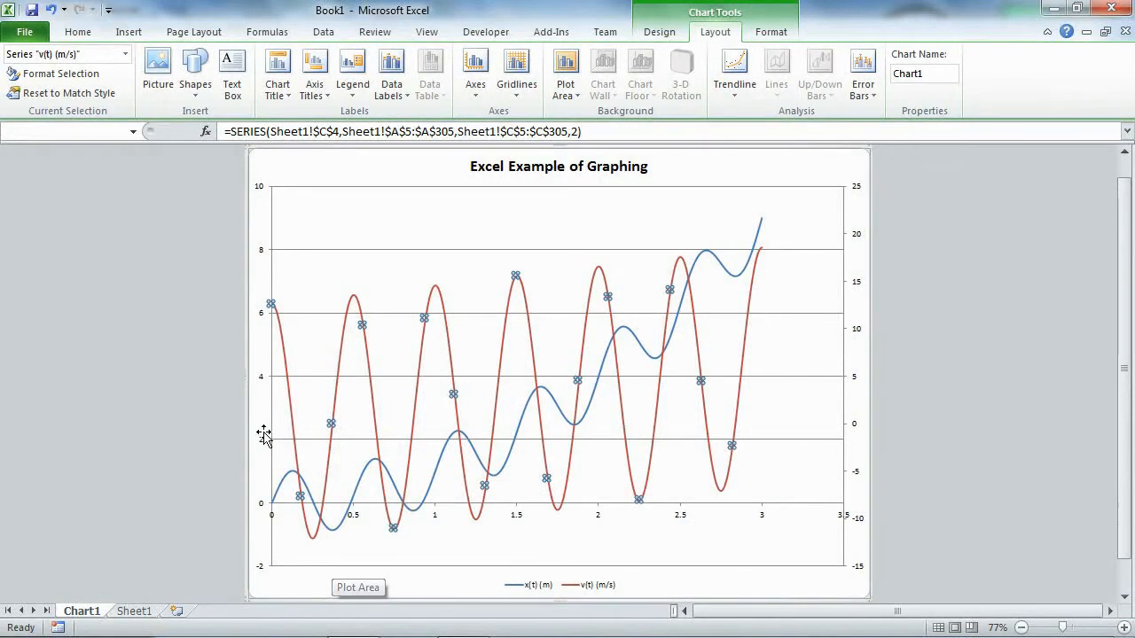
- Add a primary horizontal axis title below the axis reading "t in seconds"
{"action": "left_click", "coordinate": [318, 78]}
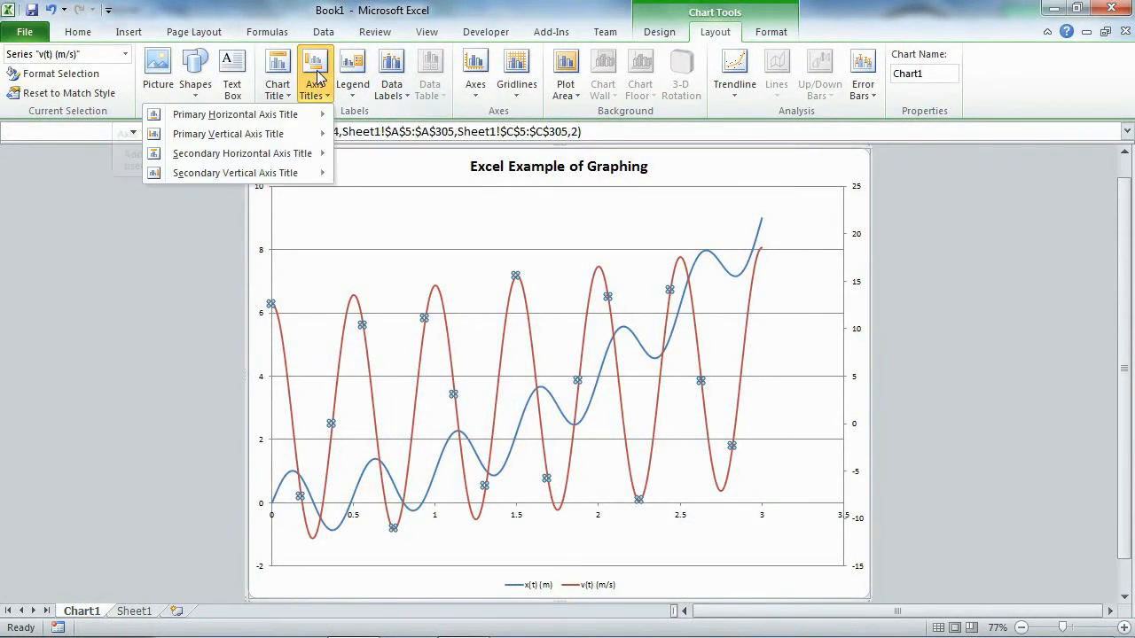
{"action": "mouse_move", "coordinate": [295, 117]}
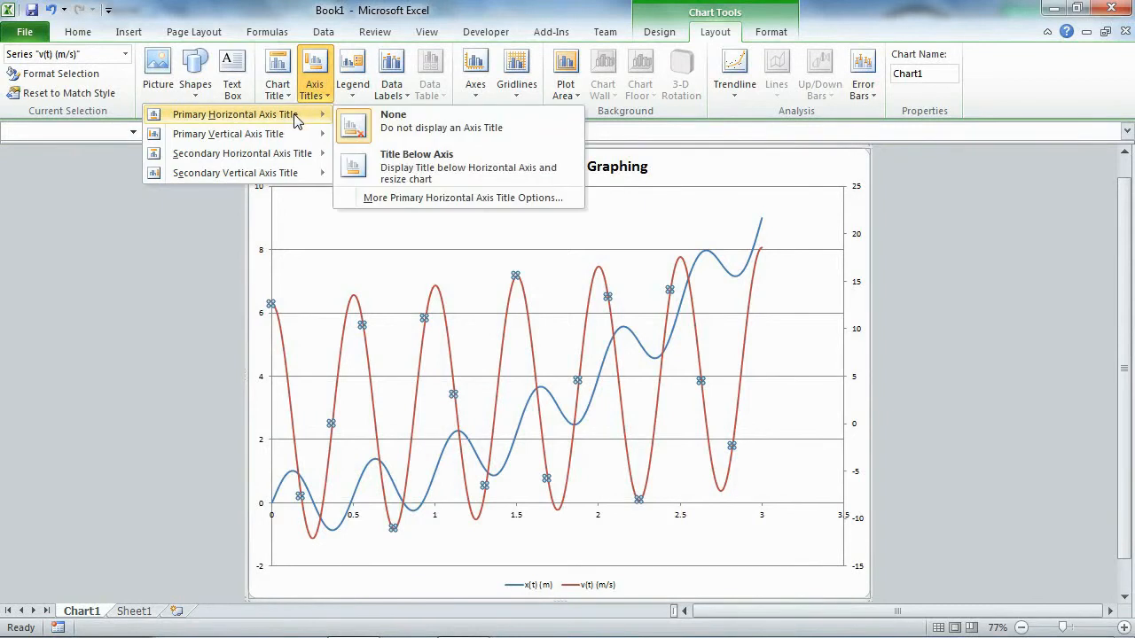
{"action": "left_click", "coordinate": [428, 171]}
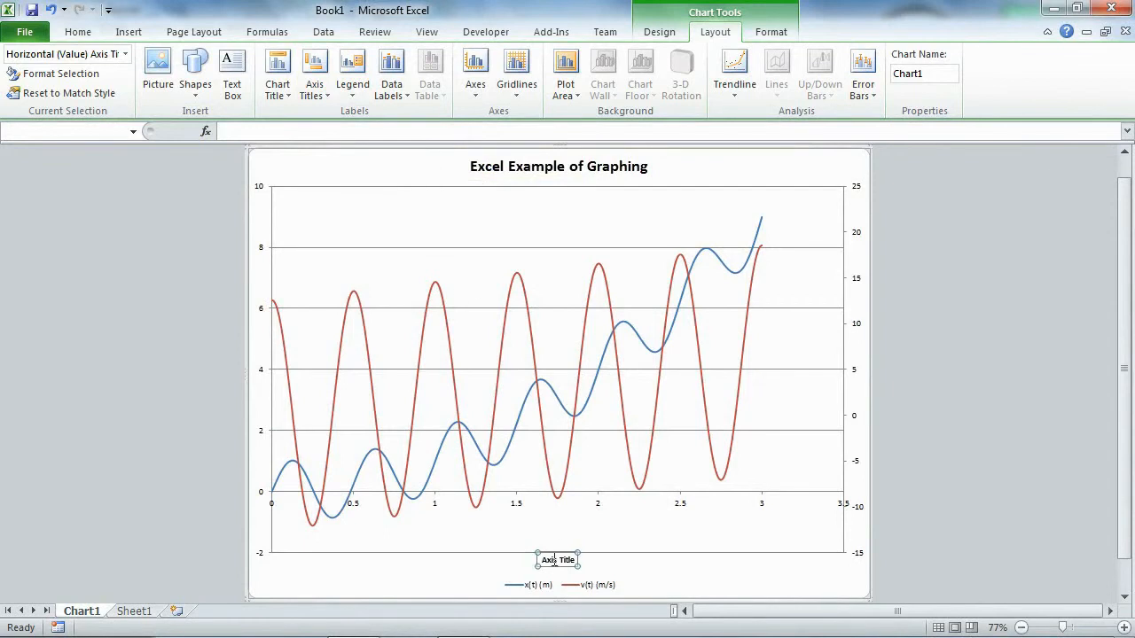
{"action": "left_click_drag", "start_coordinate": [544, 559], "coordinate": [564, 561]}
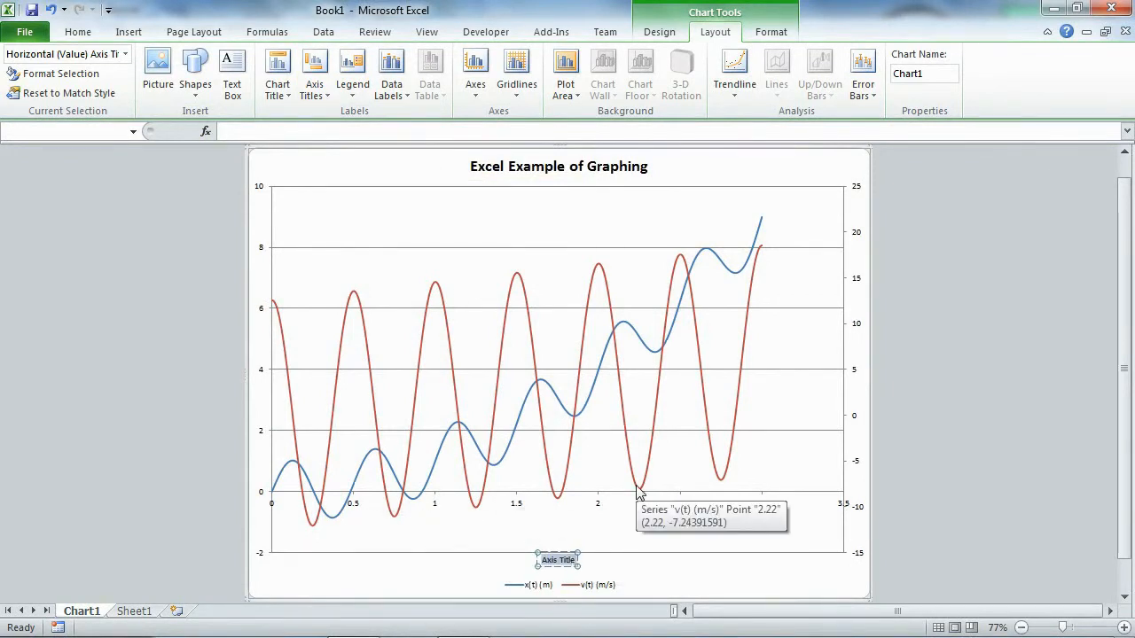
{"action": "key", "text": "BackSpace"}
{"action": "type", "text": "t (s)"}
{"action": "key", "text": "BackSpace"}
{"action": "key", "text": "BackSpace"}
{"action": "key", "text": "BackSpace"}
{"action": "key", "text": "BackSpace"}
{"action": "key", "text": "BackSpace"}
{"action": "key", "text": "BackSpace"}
{"action": "type", "text": "in seconds"}
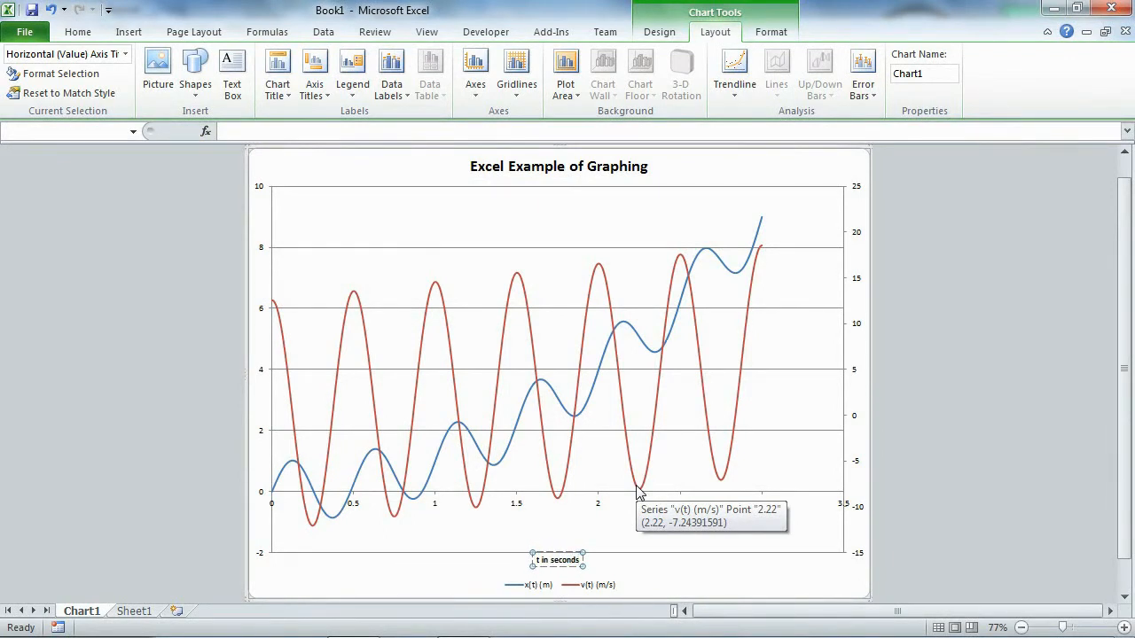
{"action": "left_click", "coordinate": [665, 570]}
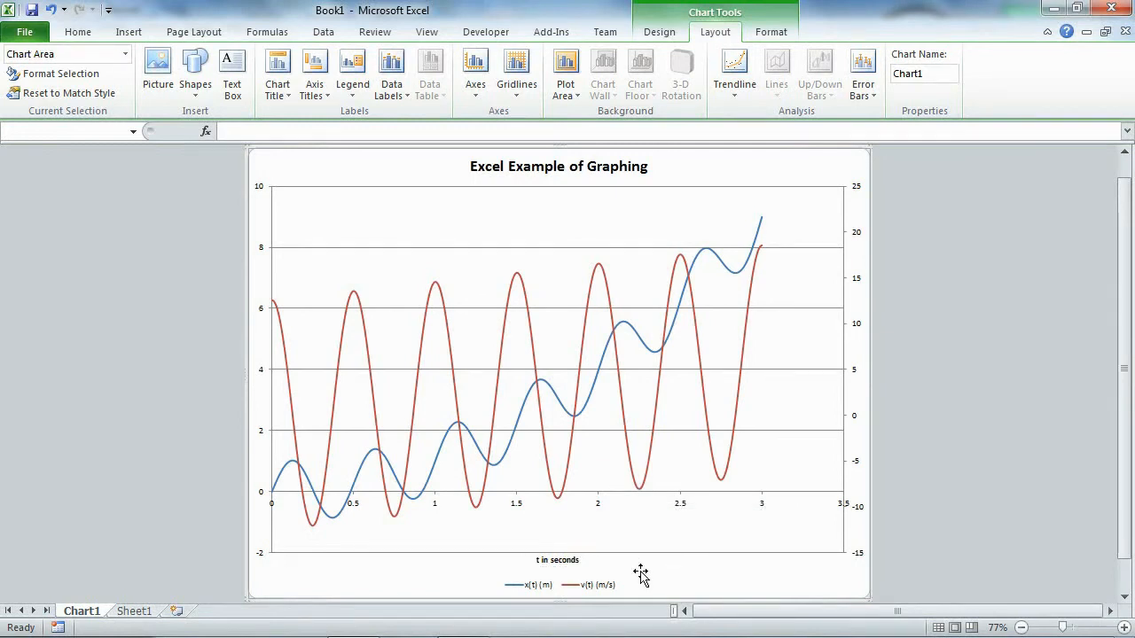
- Set the font size of the horizontal axis title "t in seconds" to 16
{"action": "left_click", "coordinate": [539, 564]}
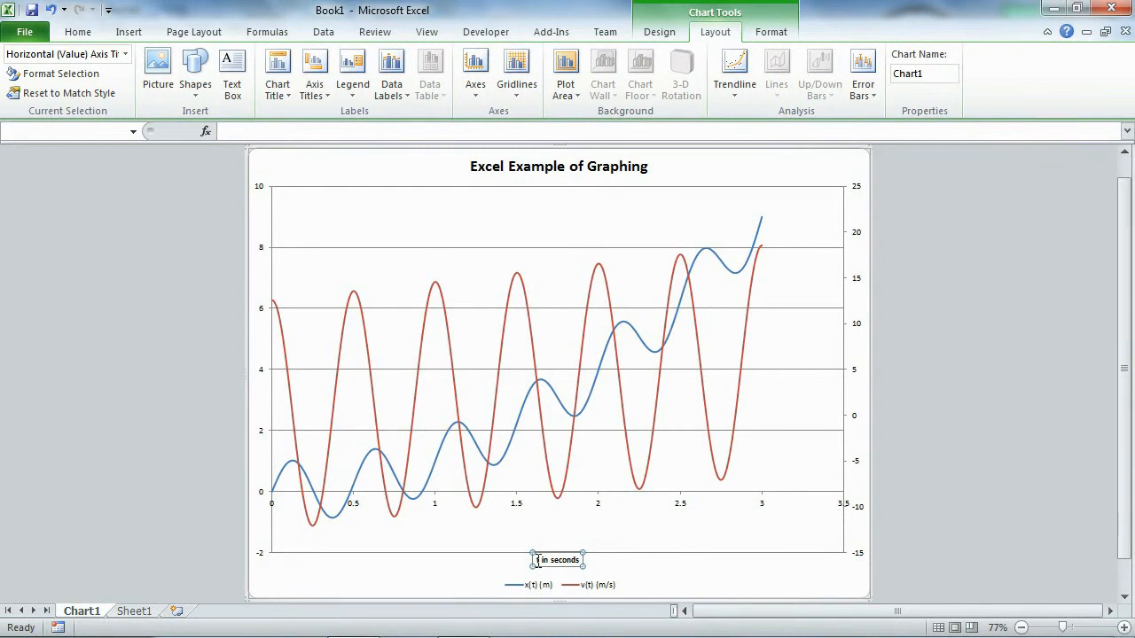
{"action": "left_click_drag", "start_coordinate": [538, 559], "coordinate": [558, 561]}
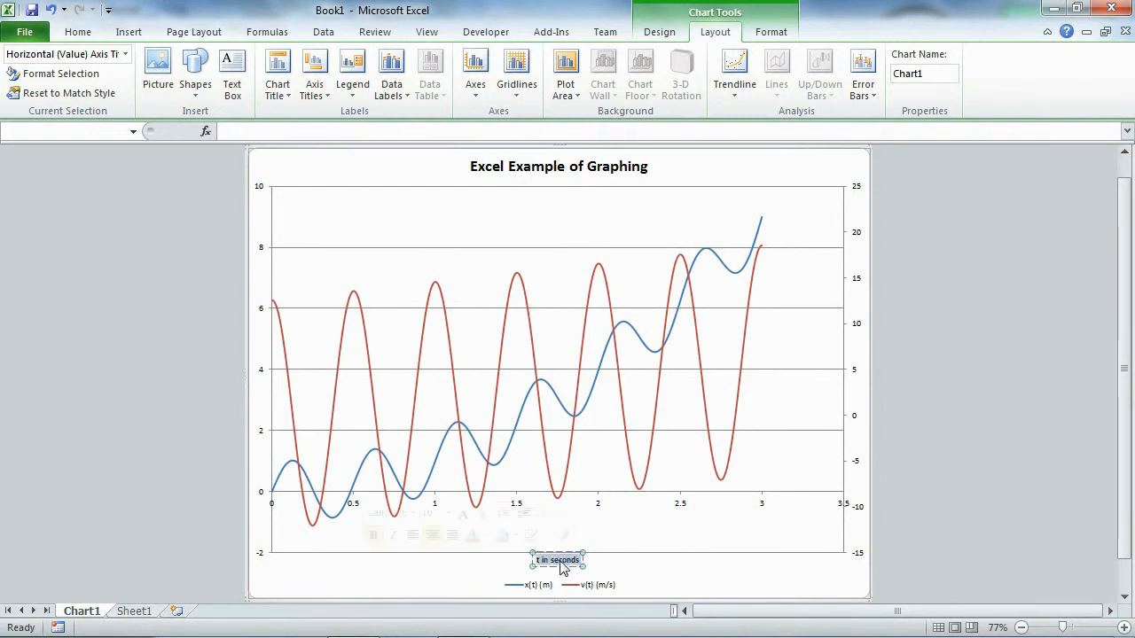
{"action": "left_click", "coordinate": [449, 513]}
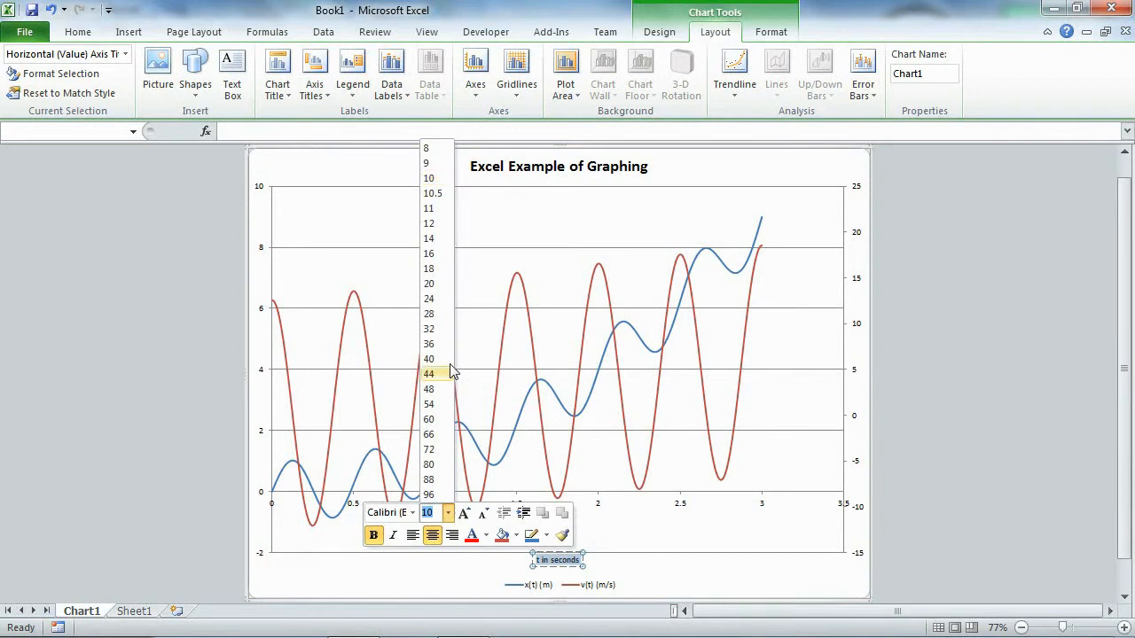
{"action": "left_click", "coordinate": [431, 254]}
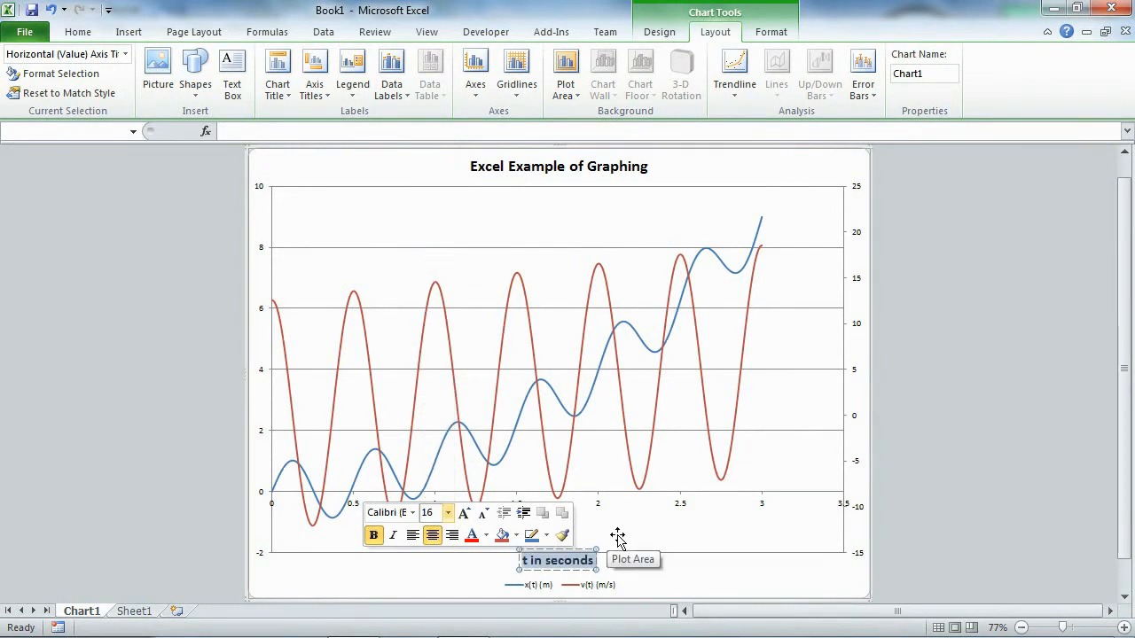
{"action": "left_click", "coordinate": [668, 578]}
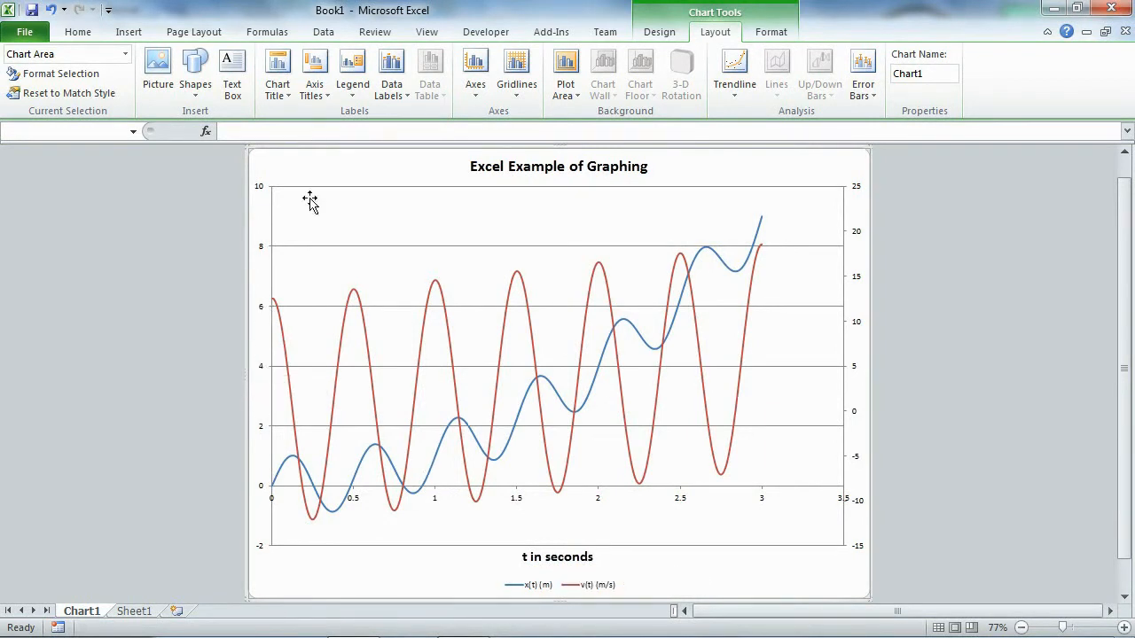
- Add a rotated title to the primary vertical axis reading "Distance in meters"
{"action": "left_click", "coordinate": [315, 75]}
{"action": "mouse_move", "coordinate": [282, 139]}
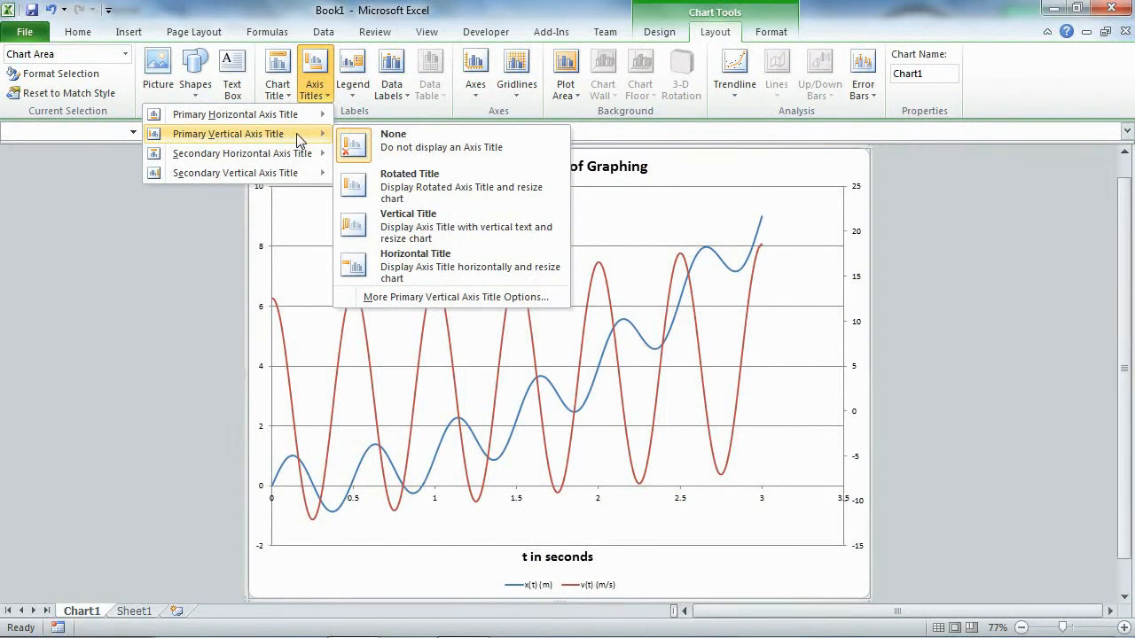
{"action": "left_click", "coordinate": [442, 192]}
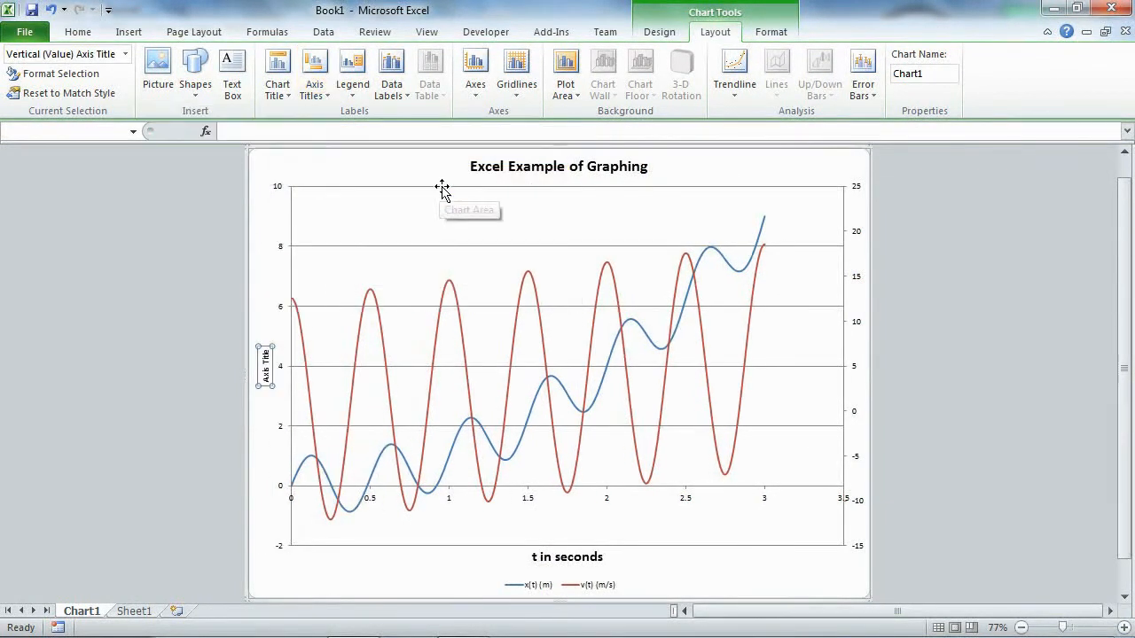
{"action": "double_click", "coordinate": [266, 353]}
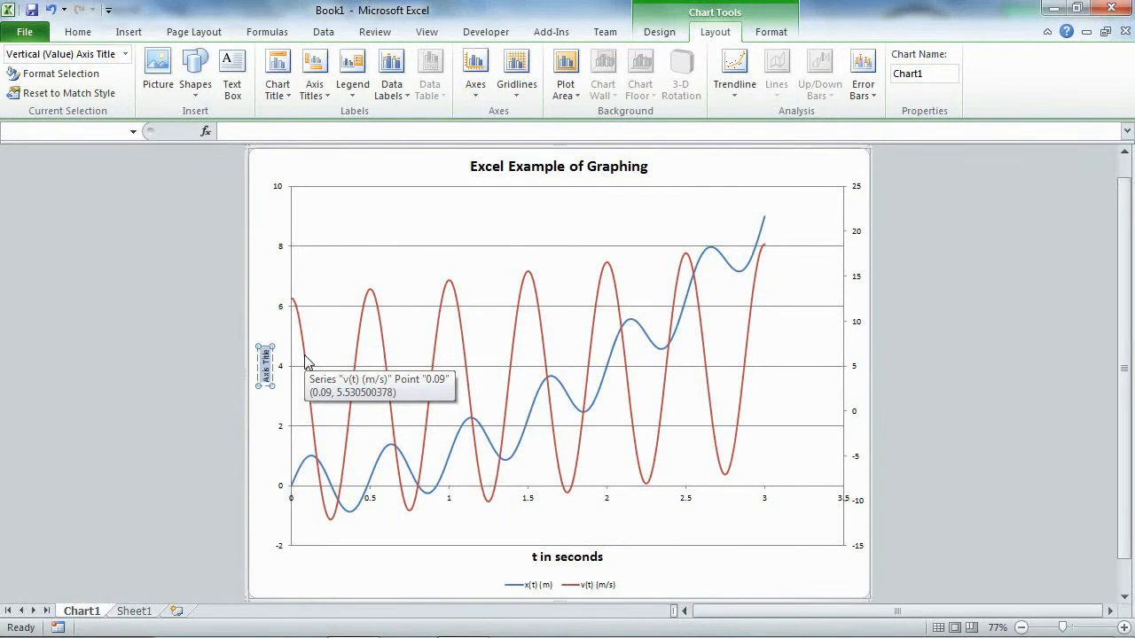
{"action": "key", "text": "Delete"}
{"action": "type", "text": "D"}
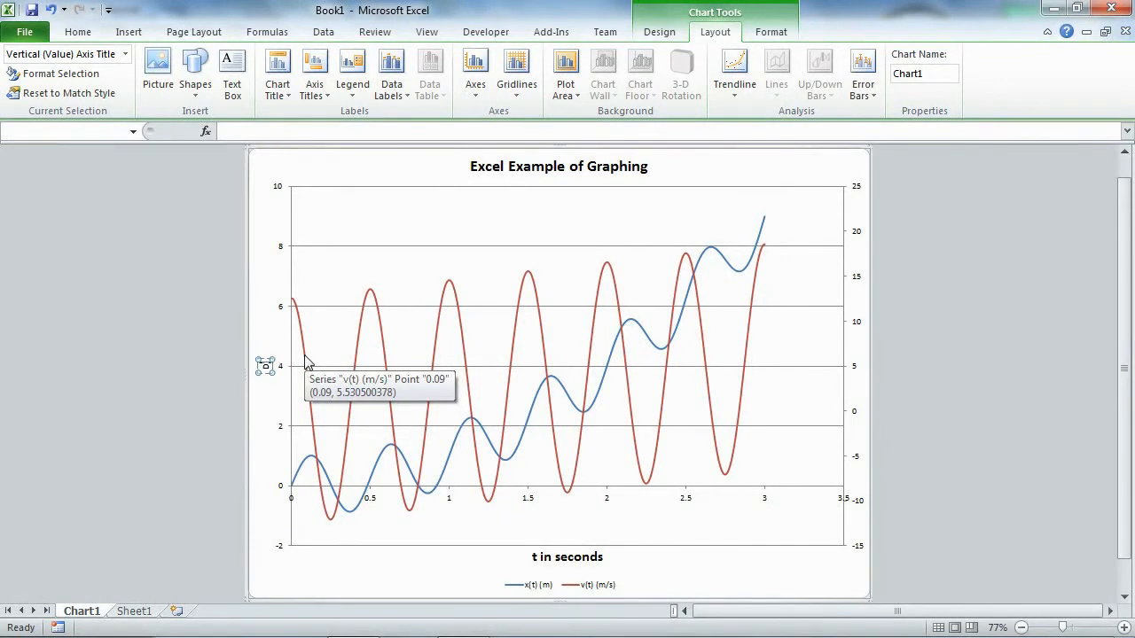
{"action": "type", "text": "istance"}
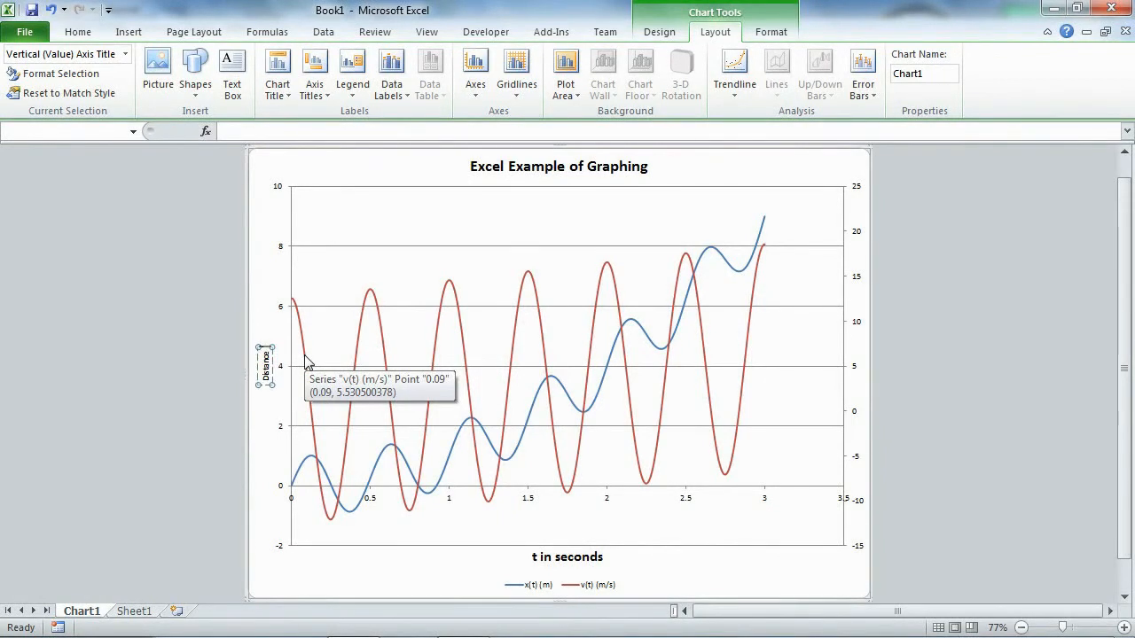
{"action": "type", "text": " in meter"}
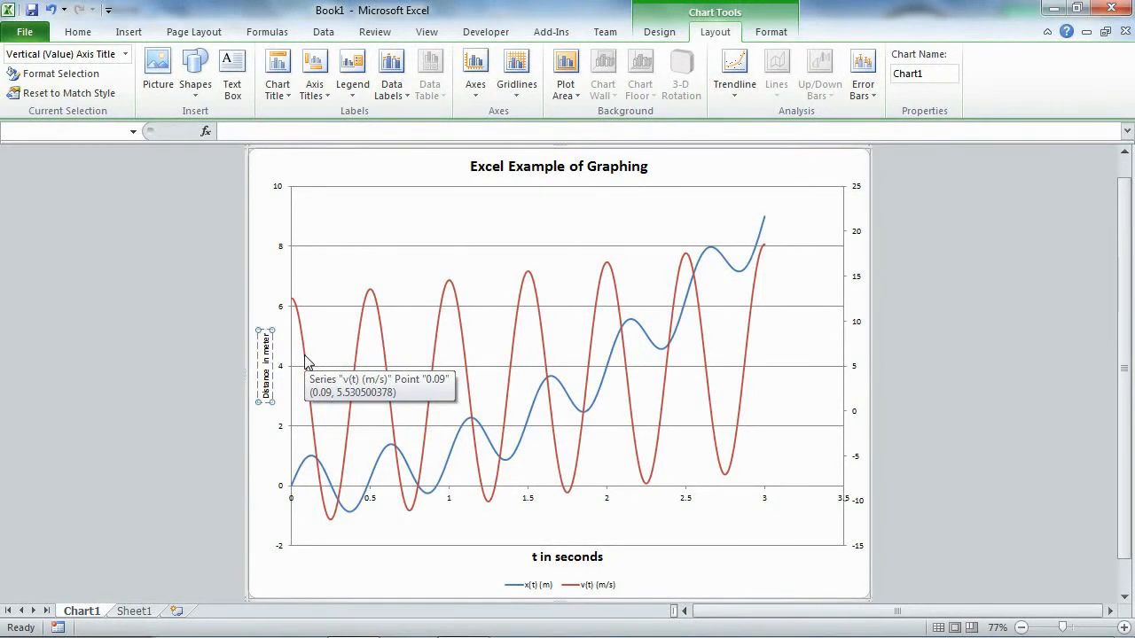
{"action": "type", "text": "s"}
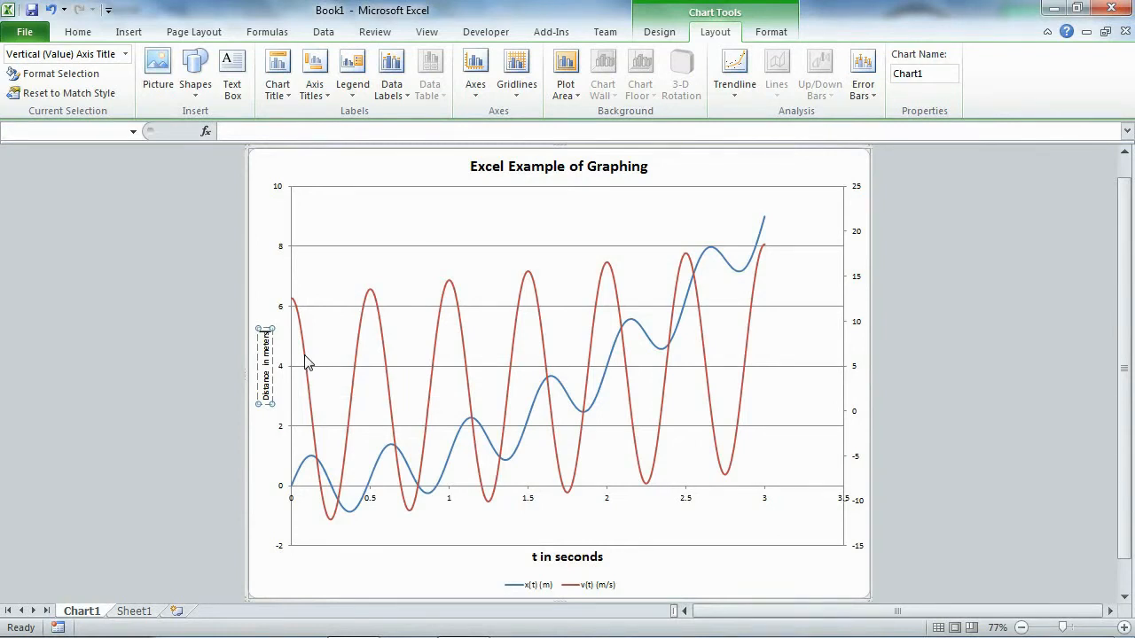
{"action": "key", "text": "Return"}
{"action": "key", "text": "BackSpace"}
- Set the font size of the "Distance in meters" axis title to 16
{"action": "left_click_drag", "start_coordinate": [266, 332], "coordinate": [266, 404]}
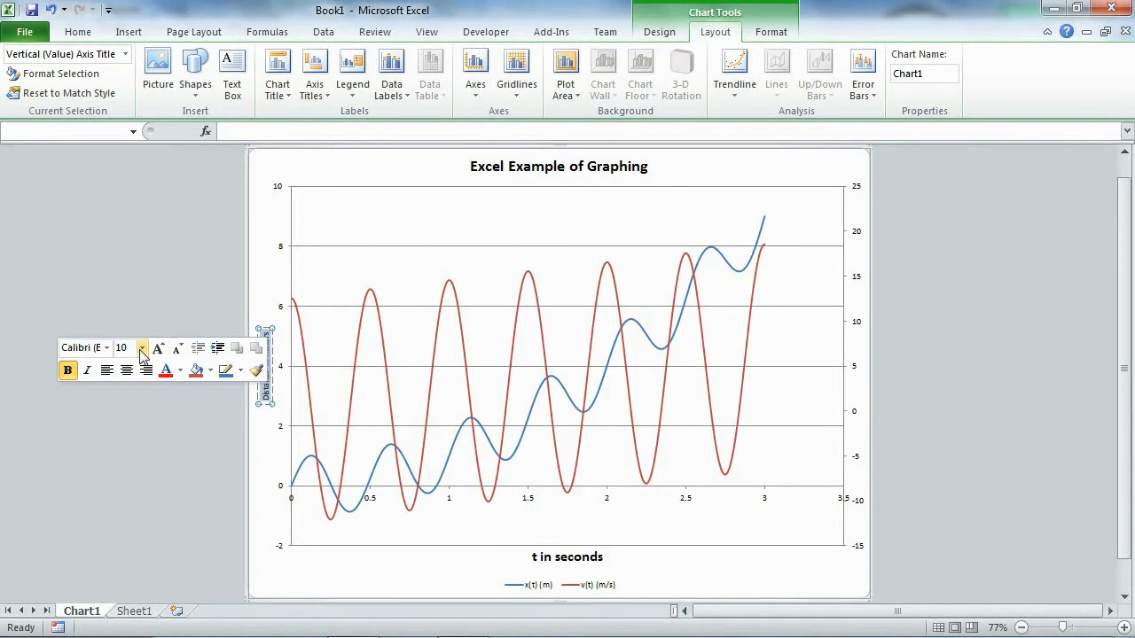
{"action": "left_click", "coordinate": [143, 353]}
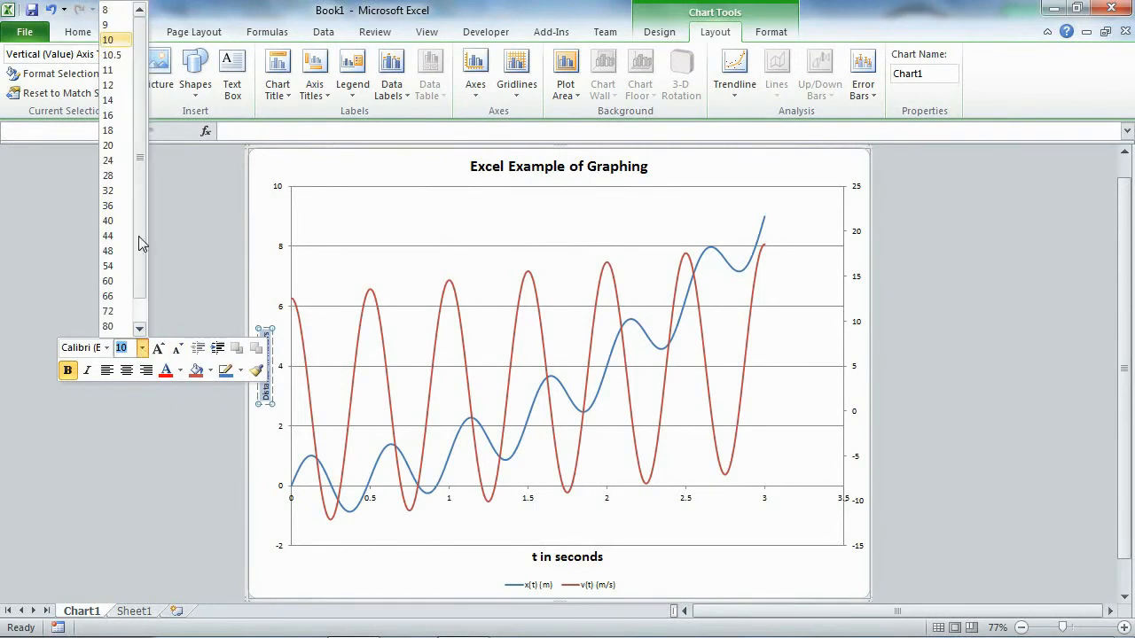
{"action": "left_click", "coordinate": [115, 115]}
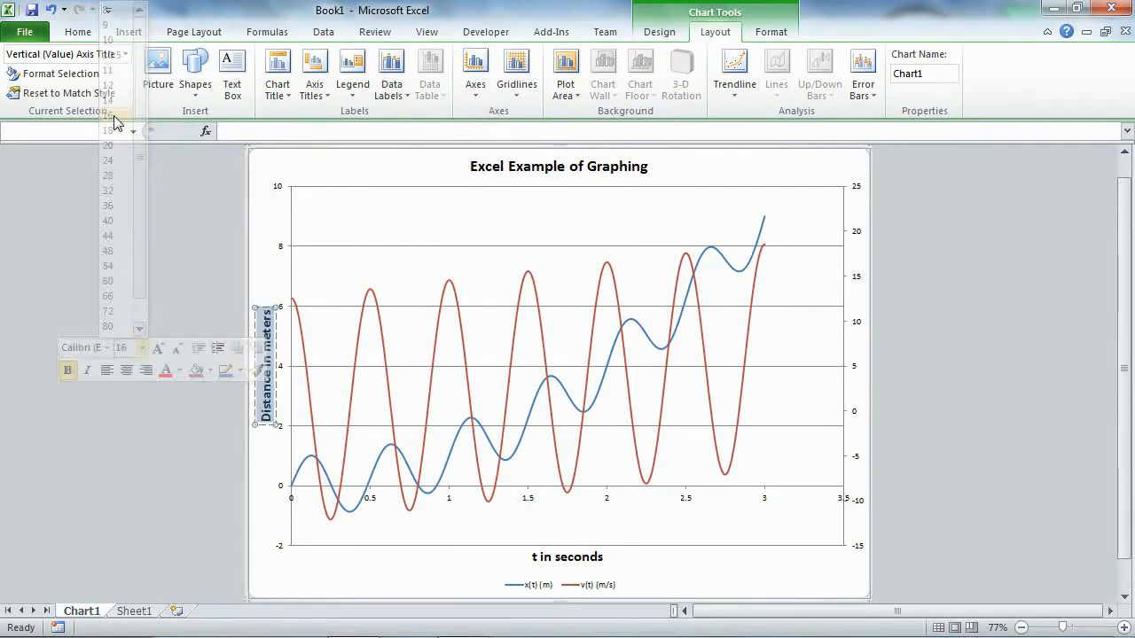
- Add a rotated title to the secondary vertical axis reading "Velocity in meters per second"
{"action": "left_click", "coordinate": [314, 82]}
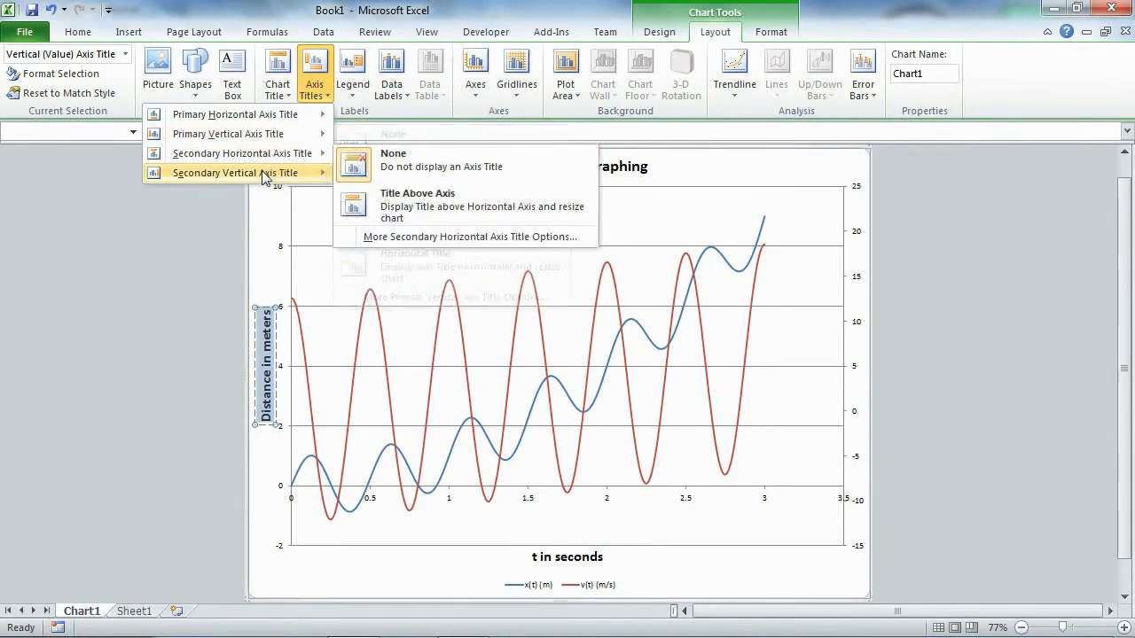
{"action": "mouse_move", "coordinate": [271, 178]}
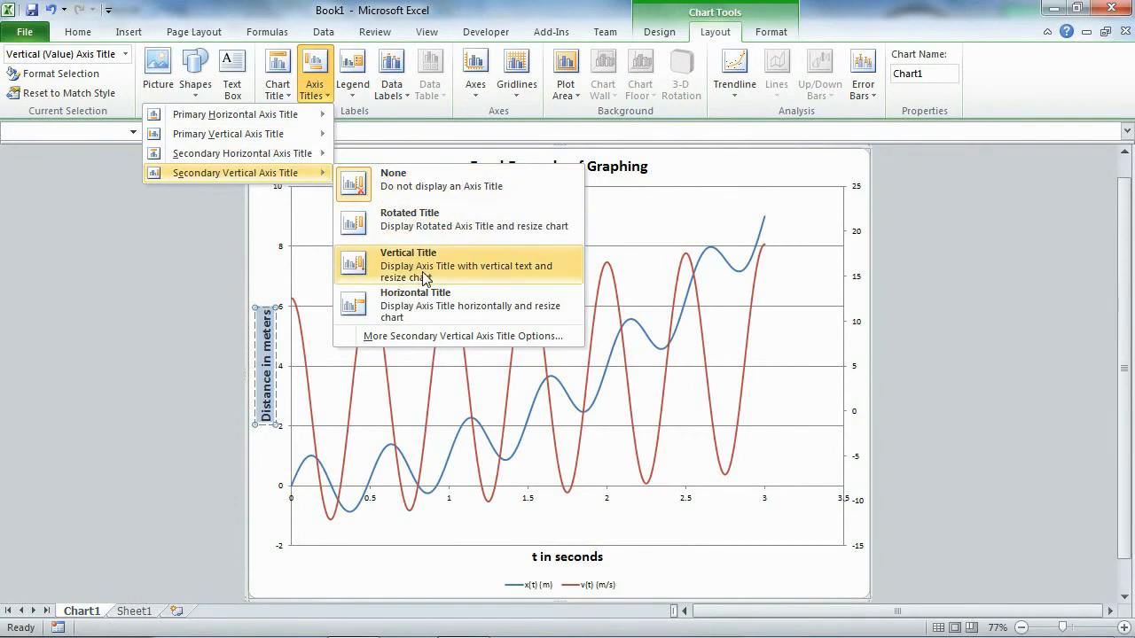
{"action": "left_click", "coordinate": [423, 222]}
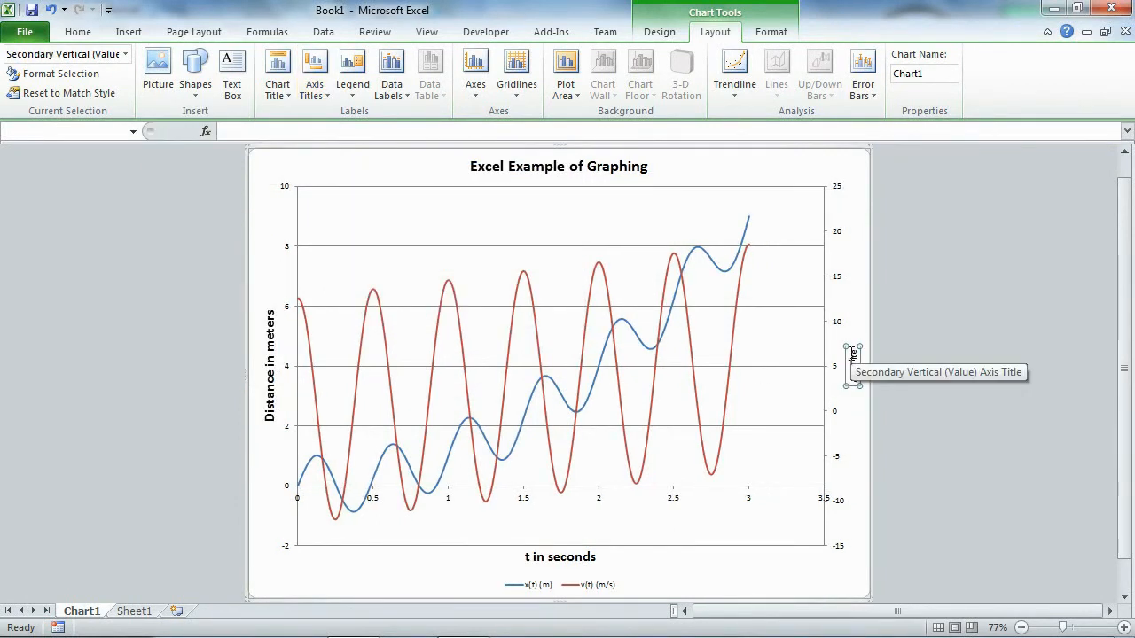
{"action": "triple_click", "coordinate": [853, 355]}
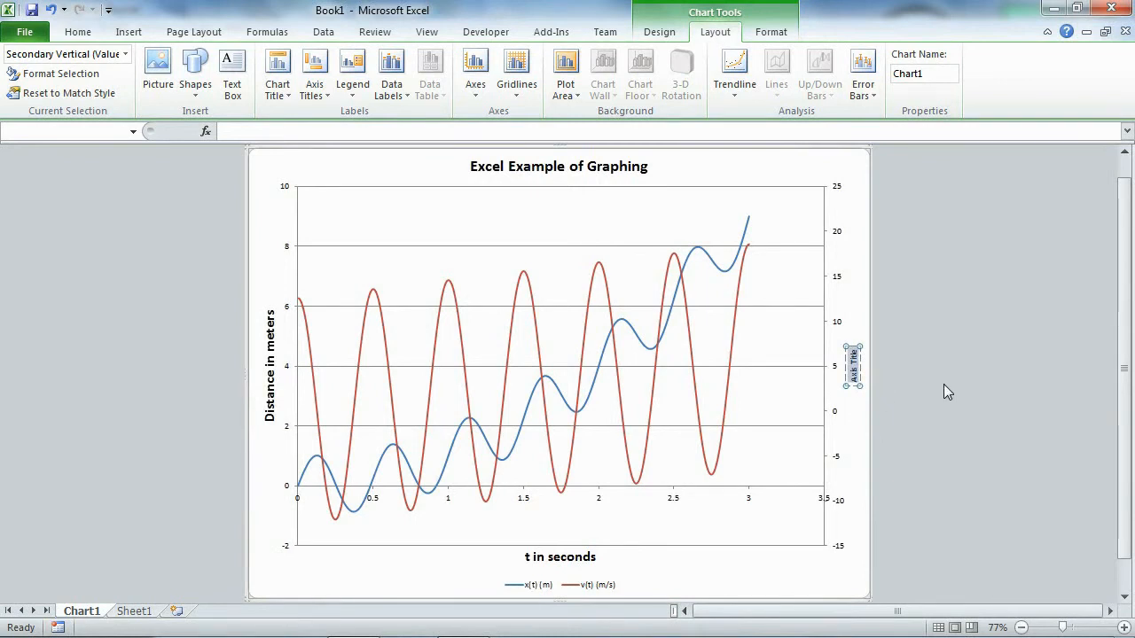
{"action": "type", "text": "Ve"}
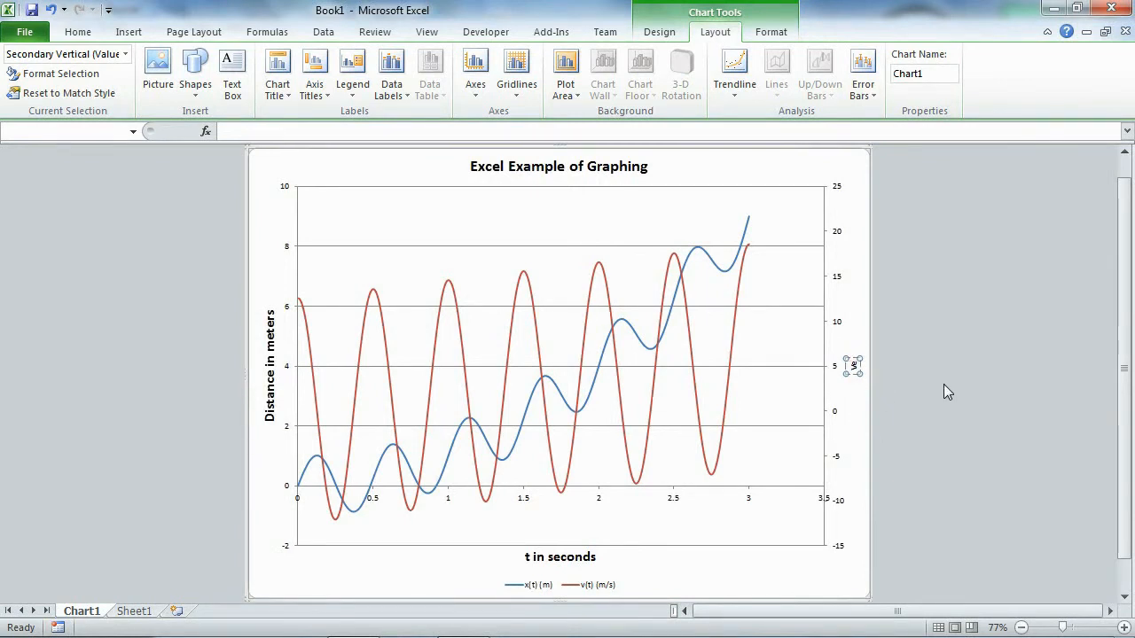
{"action": "type", "text": "locity"}
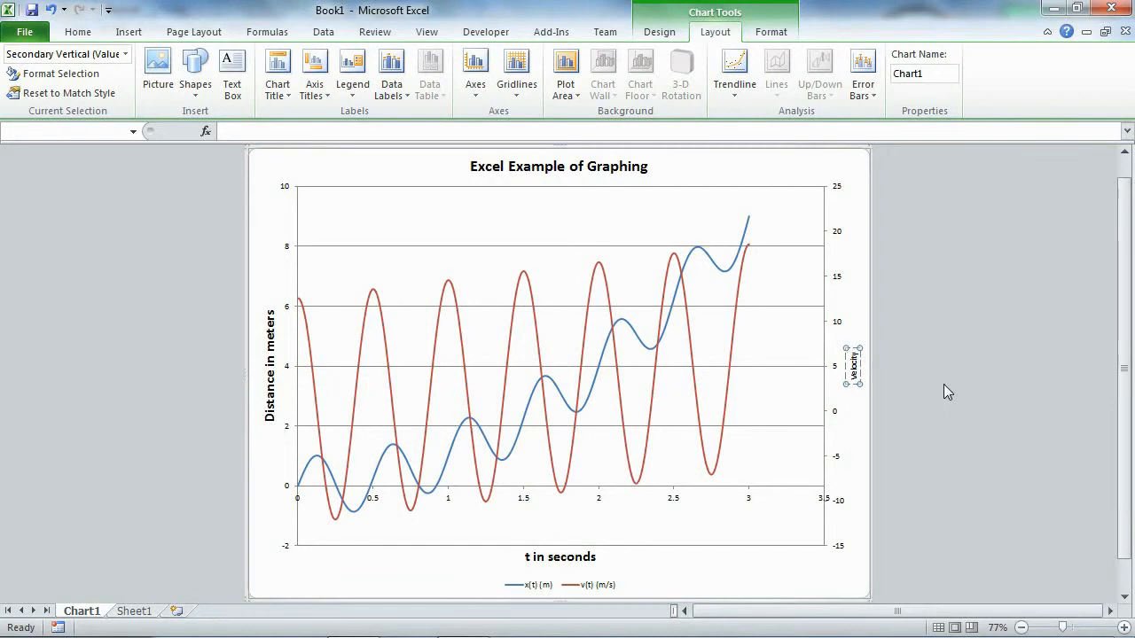
{"action": "type", "text": " in"}
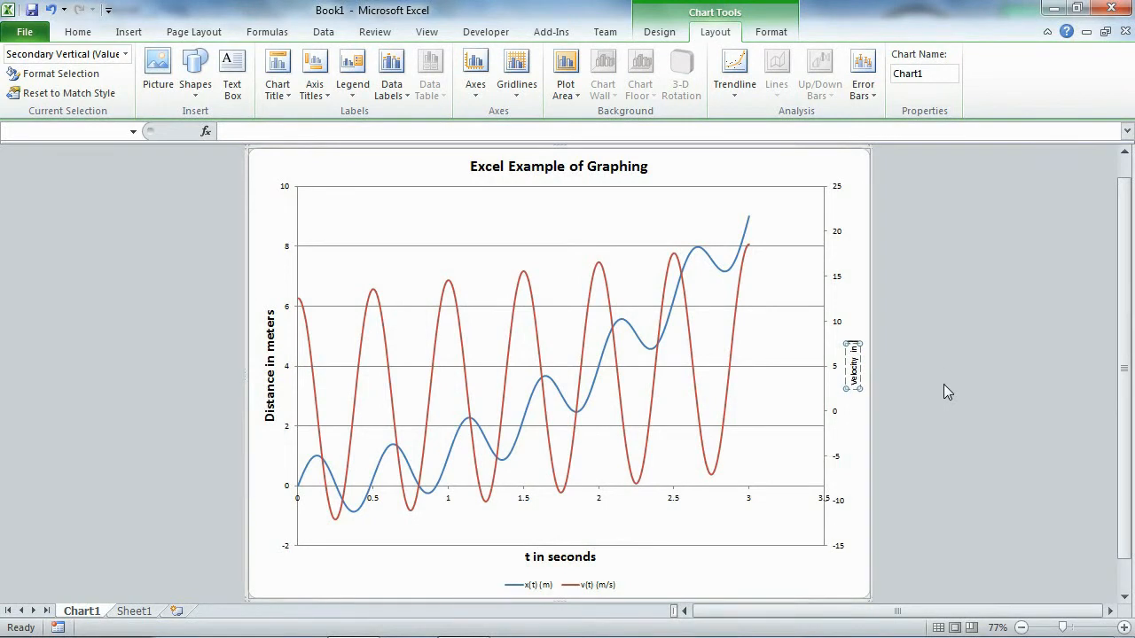
{"action": "type", "text": " meters"}
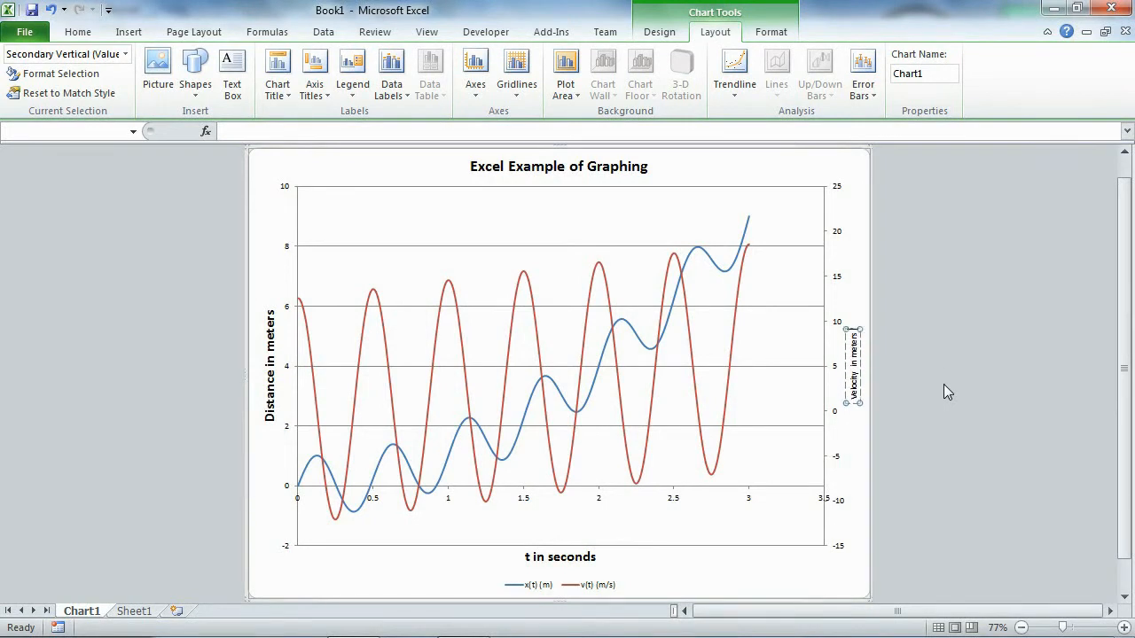
{"action": "type", "text": " per second"}
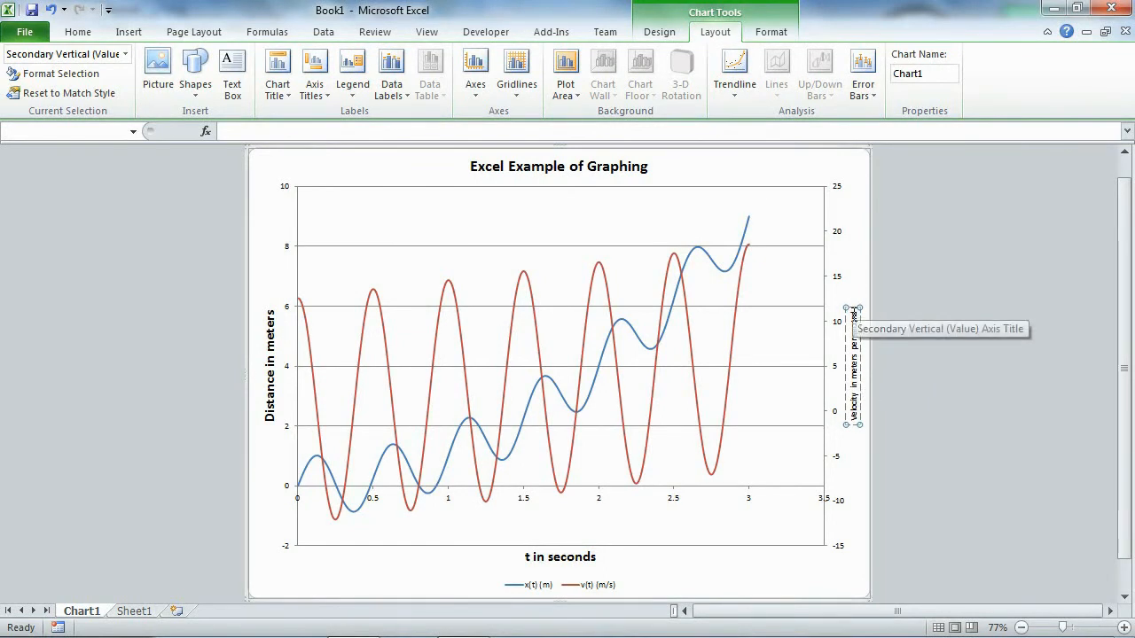
- Set the font size of the secondary vertical axis title to 16
{"action": "left_click_drag", "start_coordinate": [853, 314], "coordinate": [853, 427]}
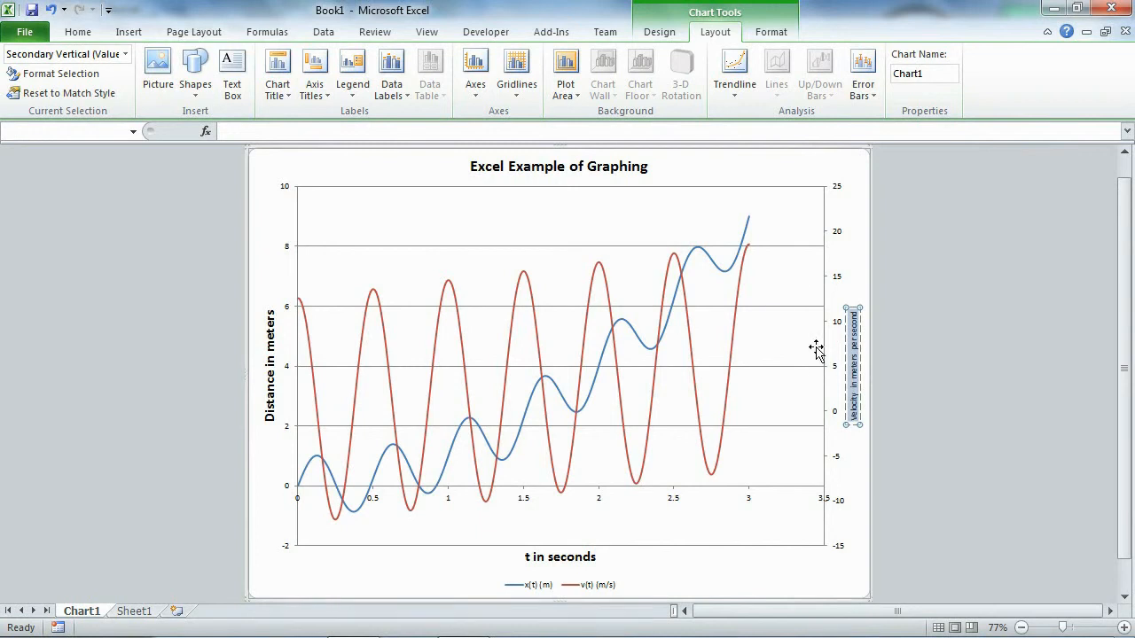
{"action": "left_click", "coordinate": [78, 33]}
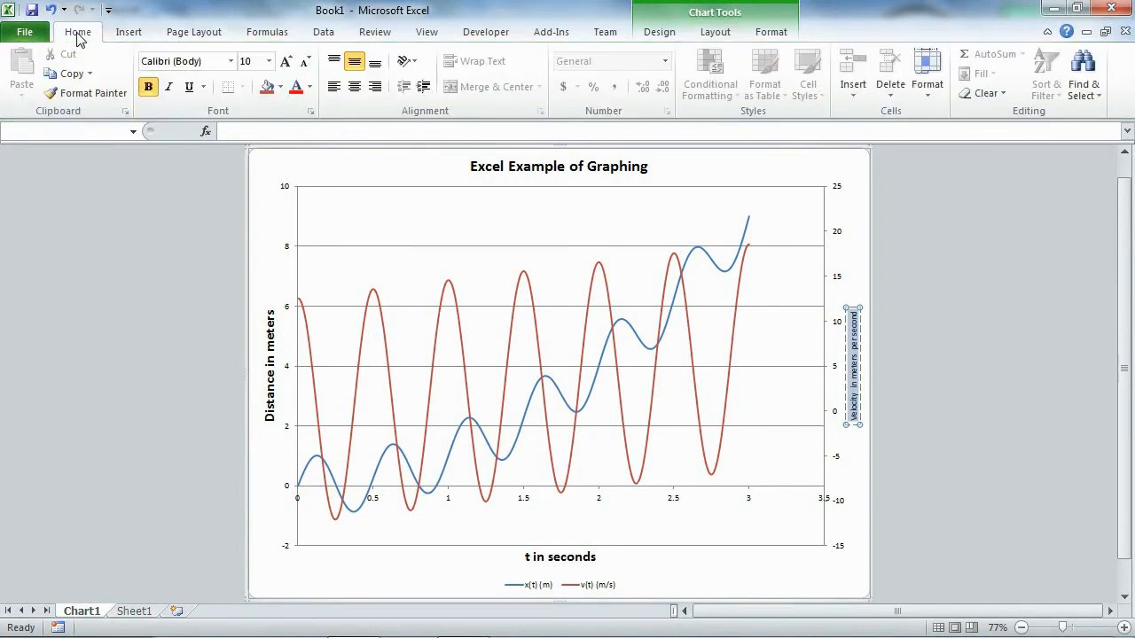
{"action": "left_click", "coordinate": [272, 63]}
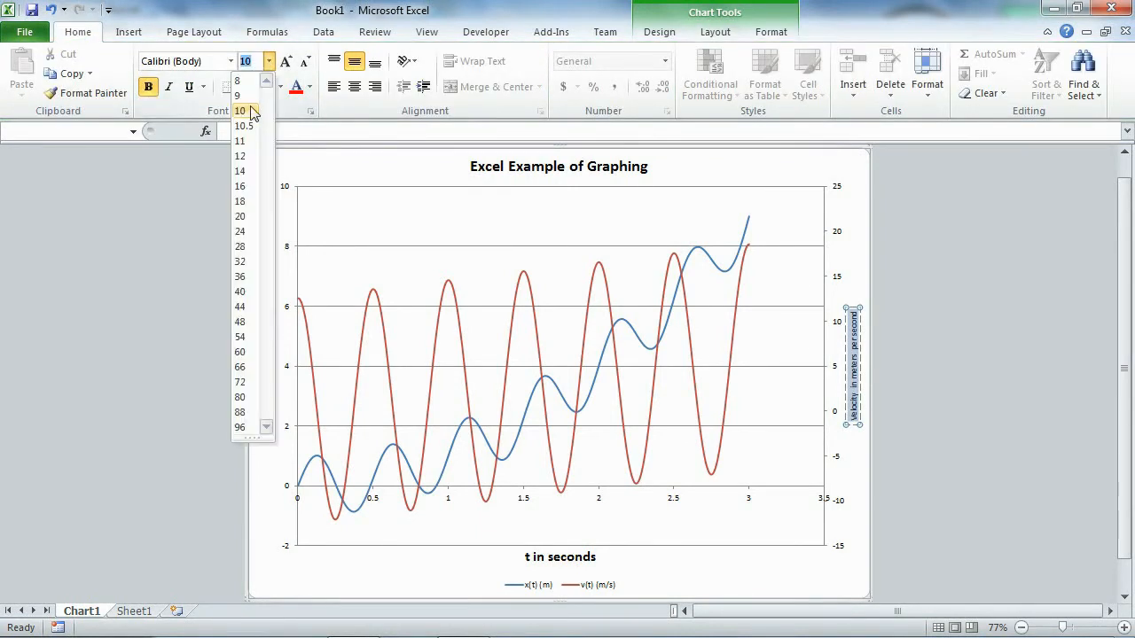
{"action": "left_click", "coordinate": [247, 188]}
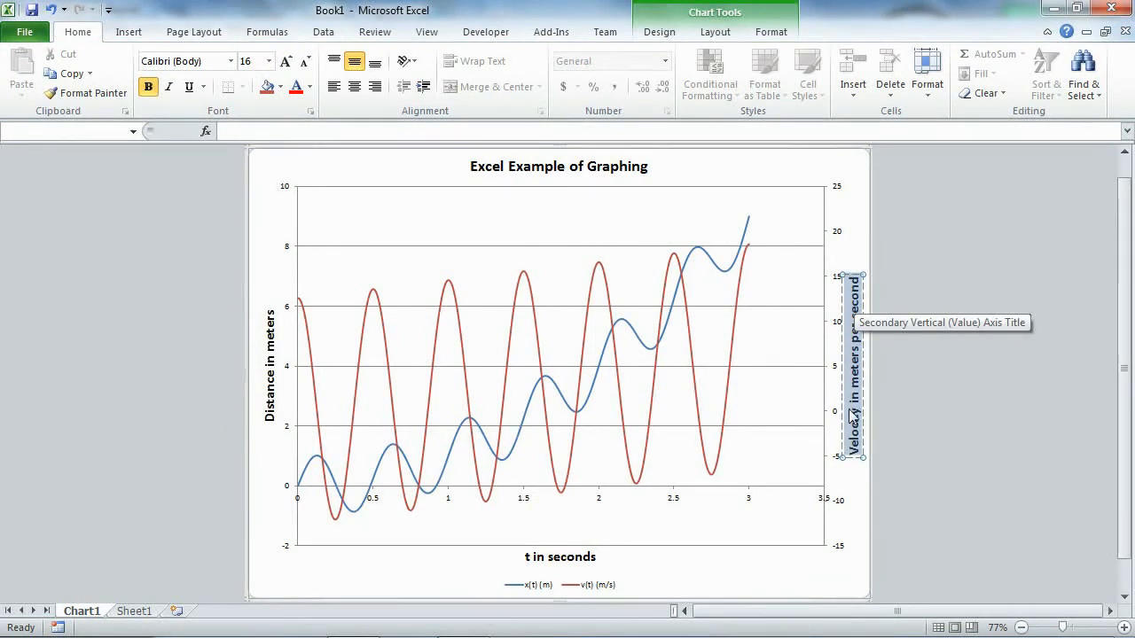
- Change the text direction of the secondary vertical axis title to Rotate all text 90°
{"action": "right_click", "coordinate": [858, 363]}
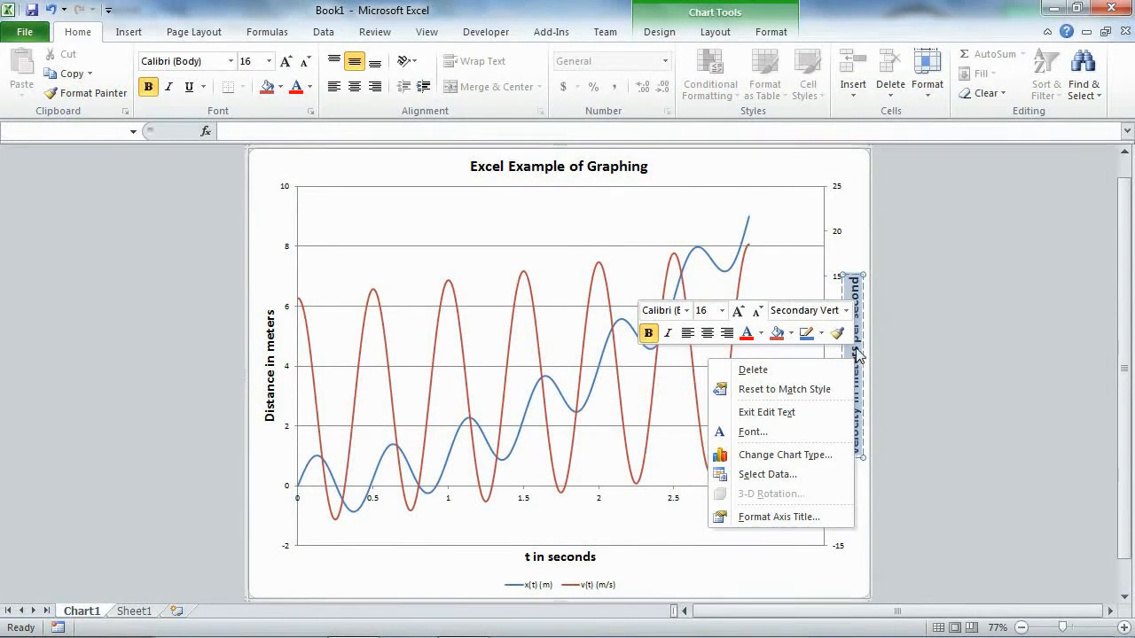
{"action": "left_click", "coordinate": [784, 517]}
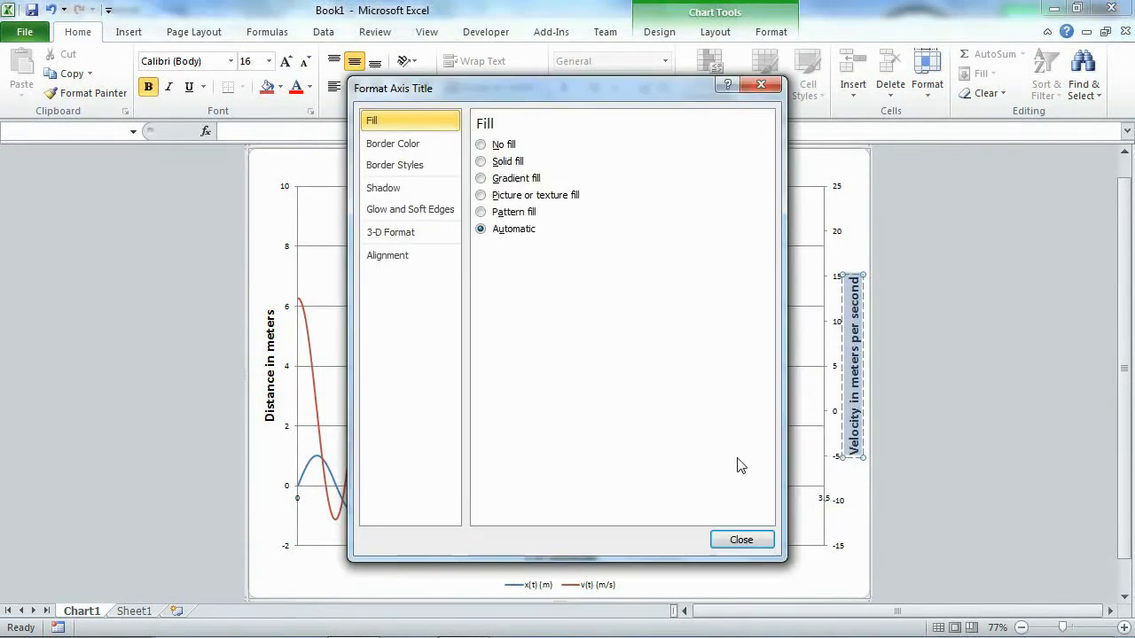
{"action": "left_click", "coordinate": [408, 257]}
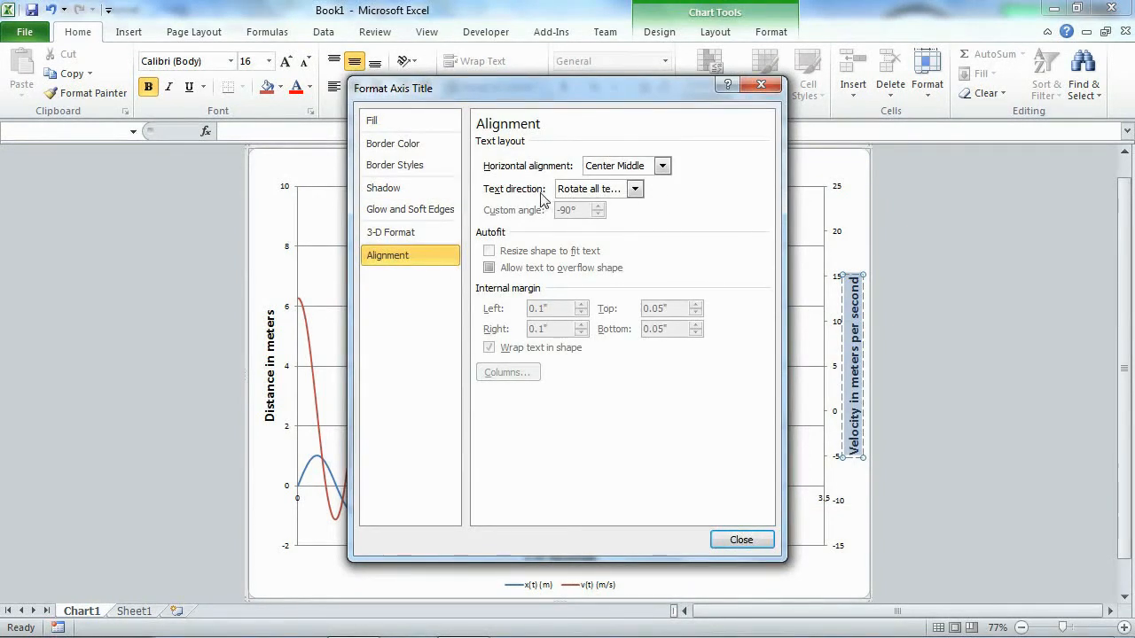
{"action": "left_click", "coordinate": [636, 189]}
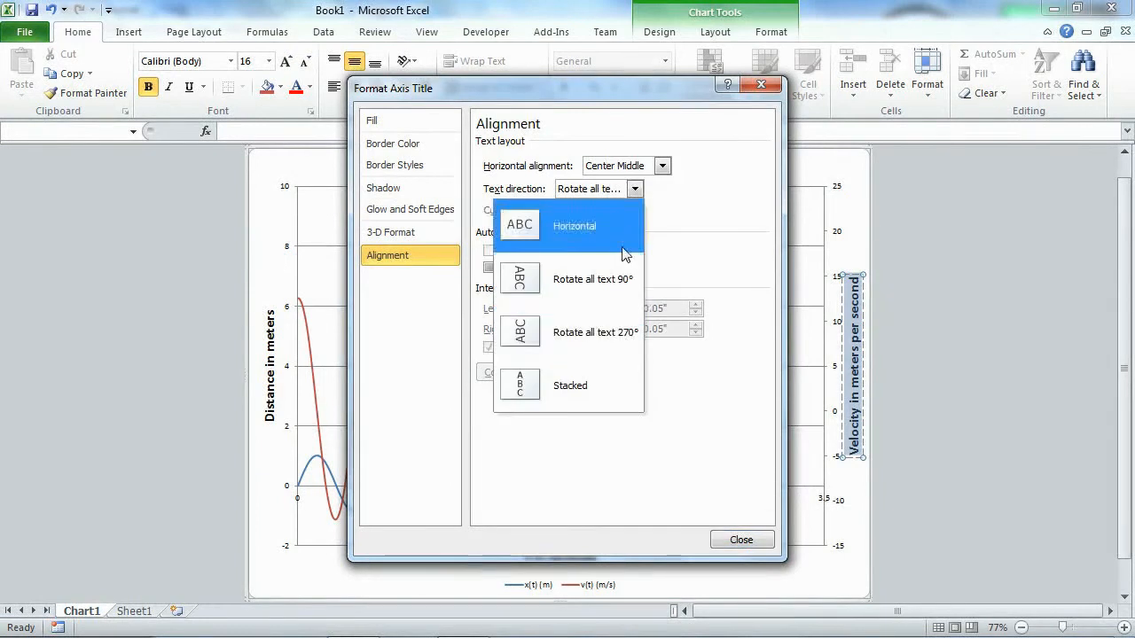
{"action": "left_click", "coordinate": [522, 282]}
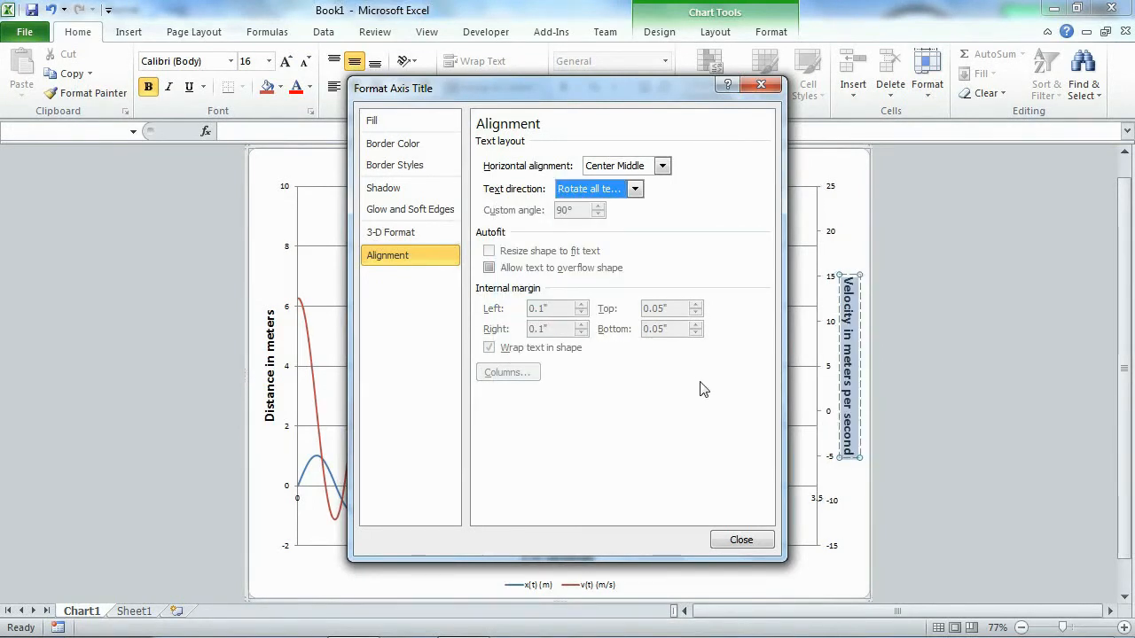
{"action": "left_click", "coordinate": [741, 540]}
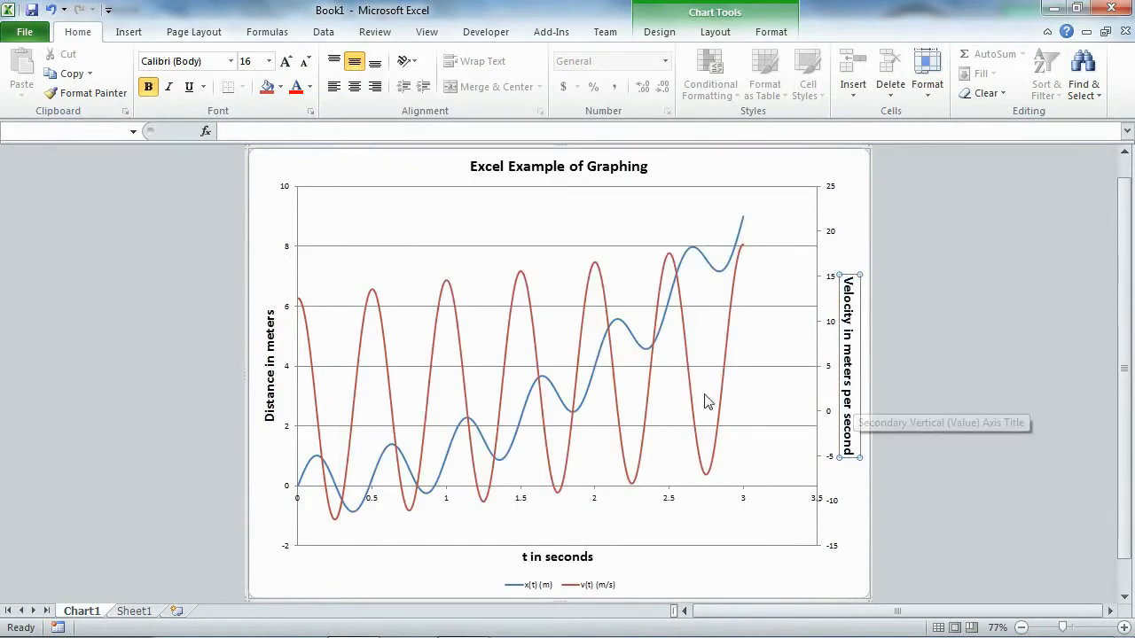